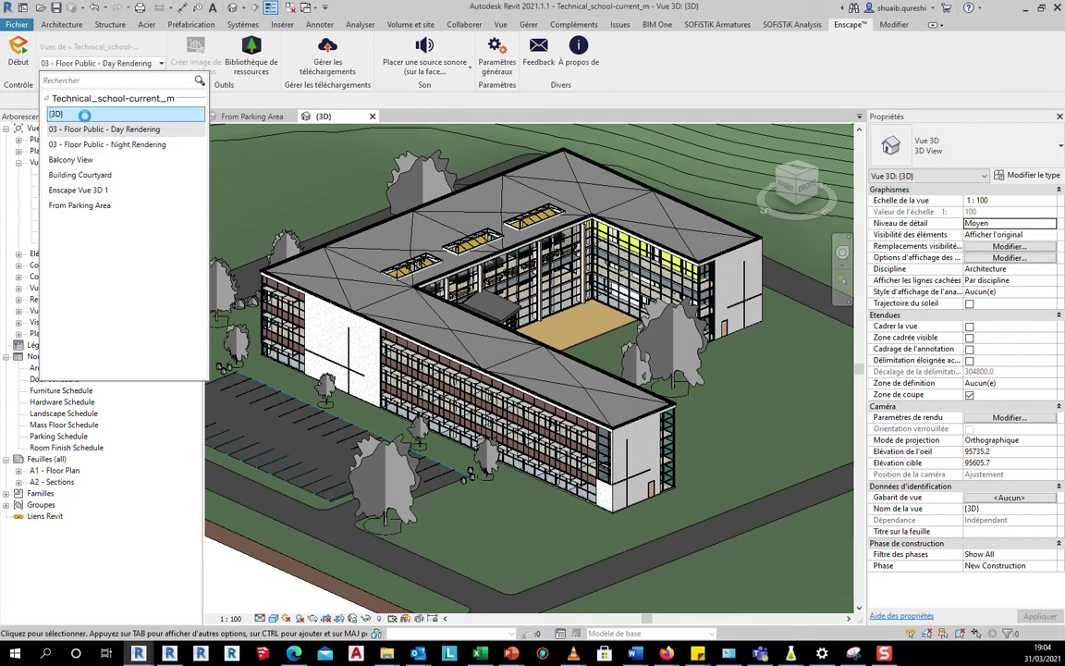
Step: Make {3D} the active Enscape view, start the live rendering of the school model, and switch to the Enscape window
click(84, 115)
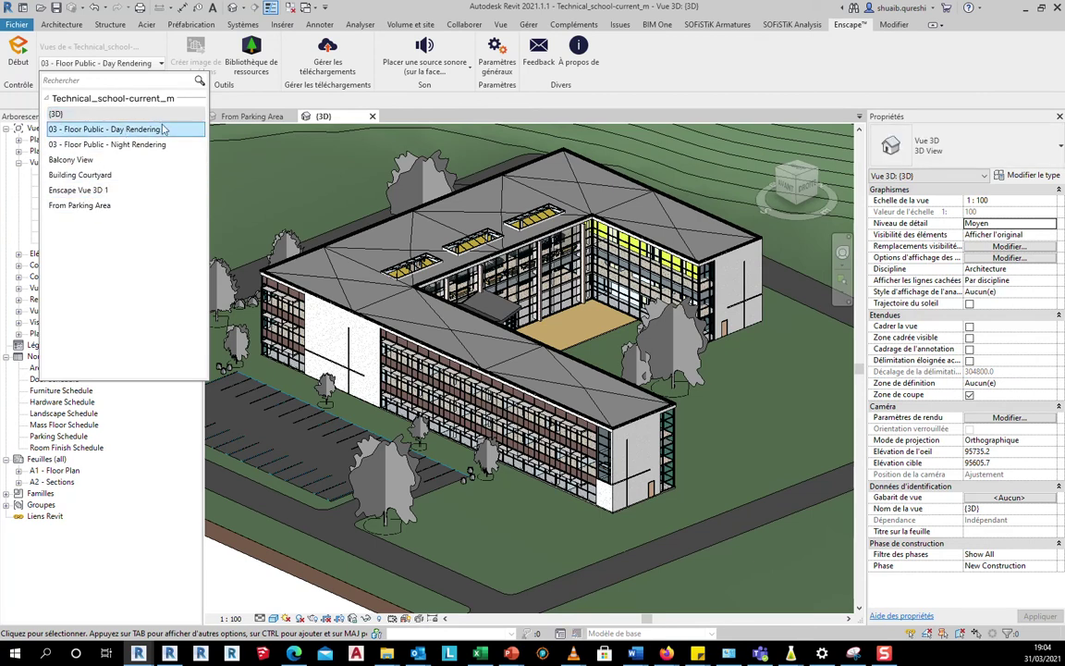
click(16, 53)
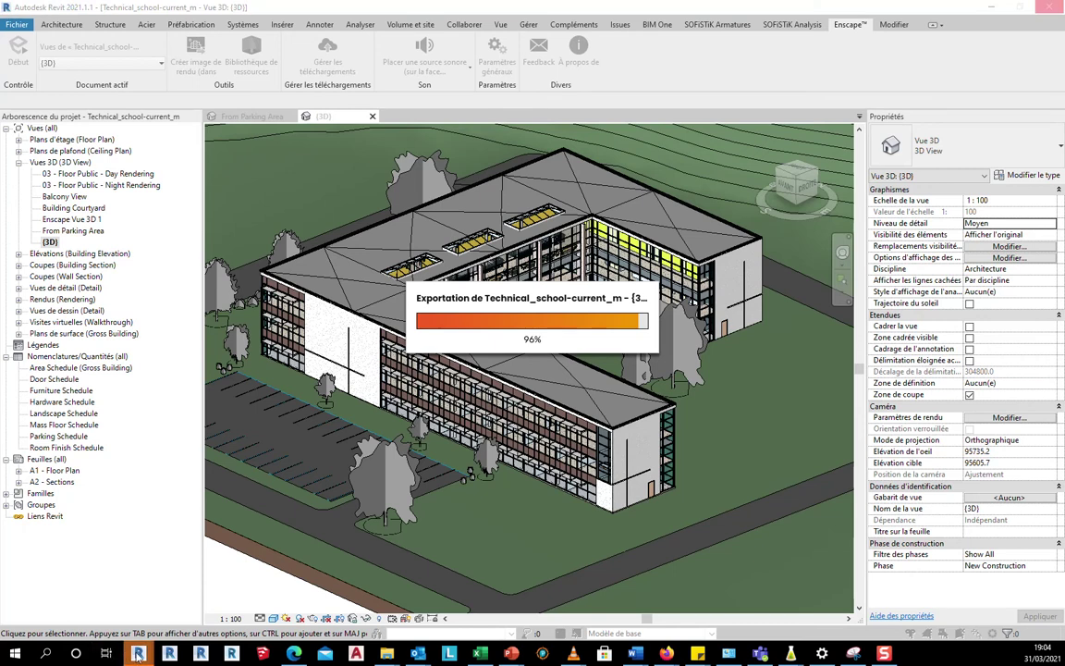
mouse_move(141, 655)
click(180, 625)
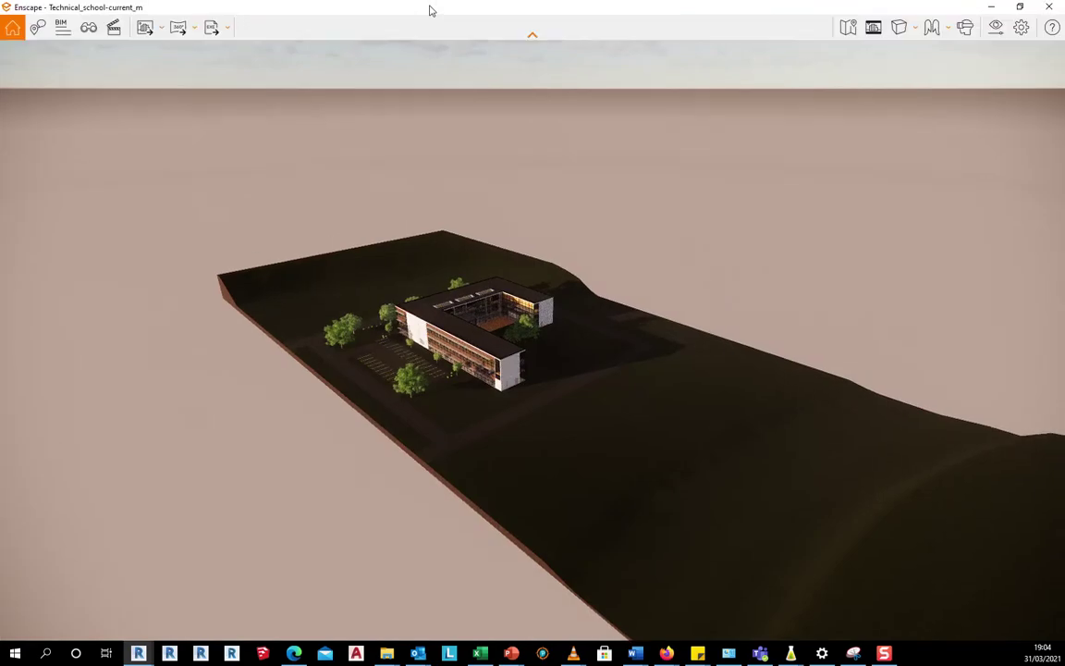
Step: Tilt and orbit the site overview, and move in close to the school building
mouse_move(587, 360)
mouse_down()
mouse_move(525, 385)
mouse_move(427, 374)
mouse_move(363, 255)
mouse_move(619, 125)
mouse_move(688, 48)
mouse_move(462, 72)
mouse_move(476, 324)
mouse_move(500, 434)
mouse_move(577, 366)
mouse_up()
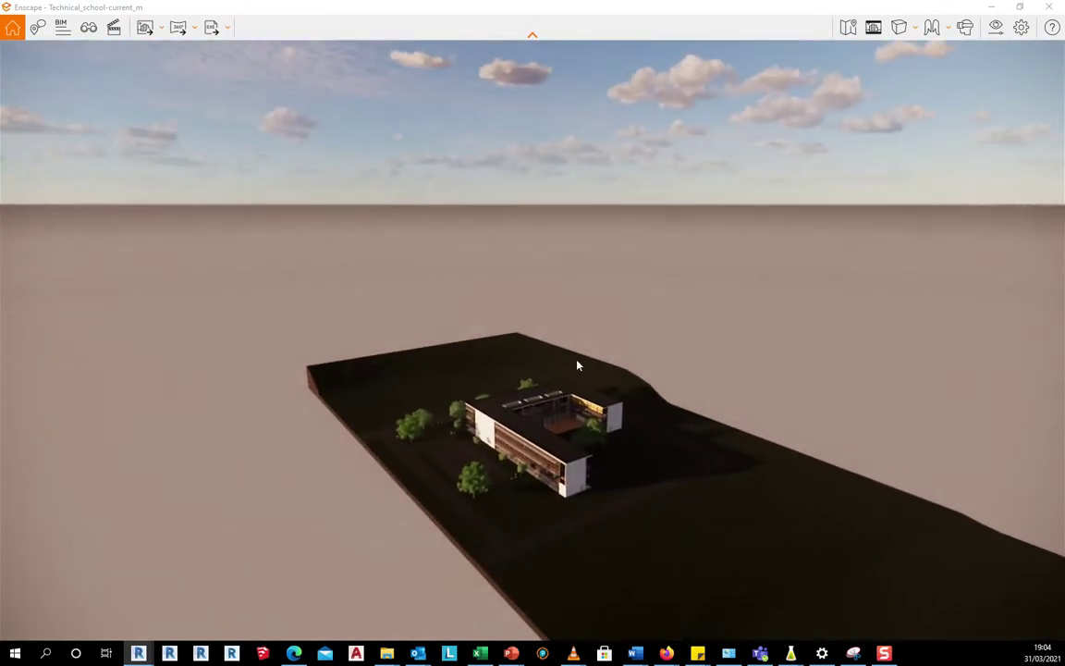
right_click(582, 516)
right_click(582, 516)
drag(582, 516, 435, 452)
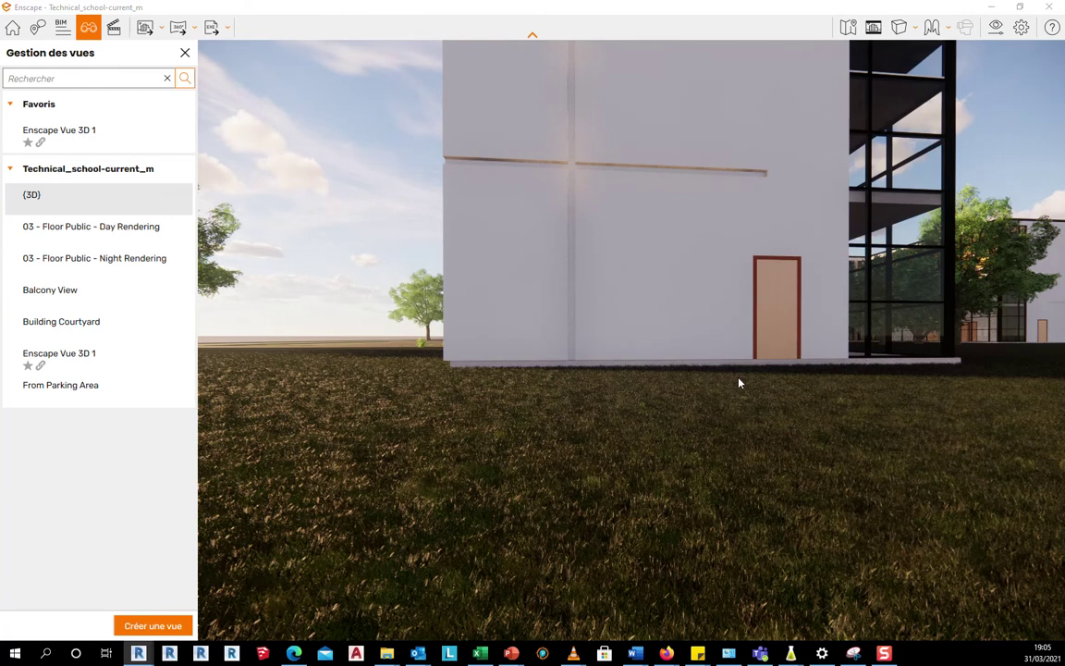
Step: Look over the building's white end wall and glazed courtyard facade in walk and fly modes, and close the view management list
key(Down)
drag(740, 410, 765, 353)
key(Right)
key(Up)
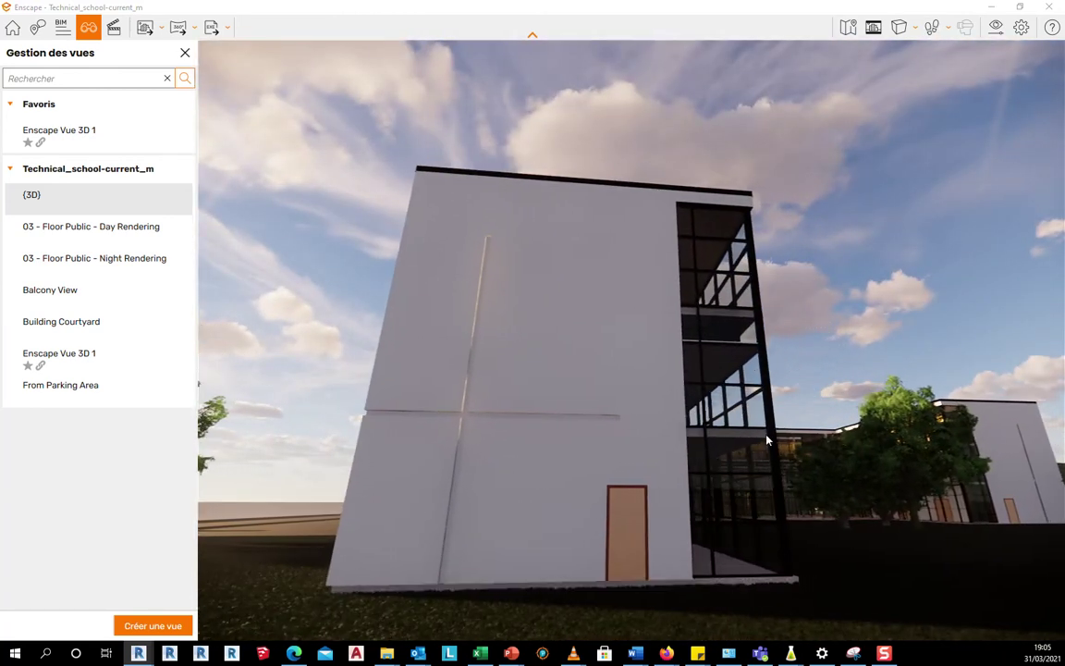
drag(770, 426, 750, 440)
key(space)
key(Right)
key(Right)
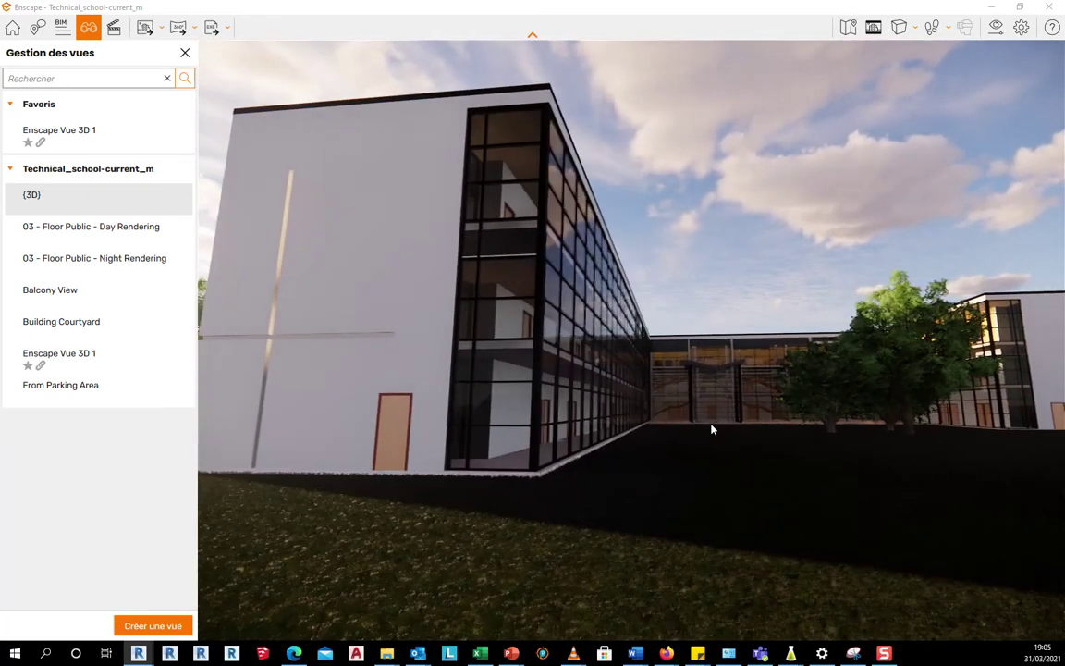
key(Down)
key(space)
drag(924, 460, 843, 461)
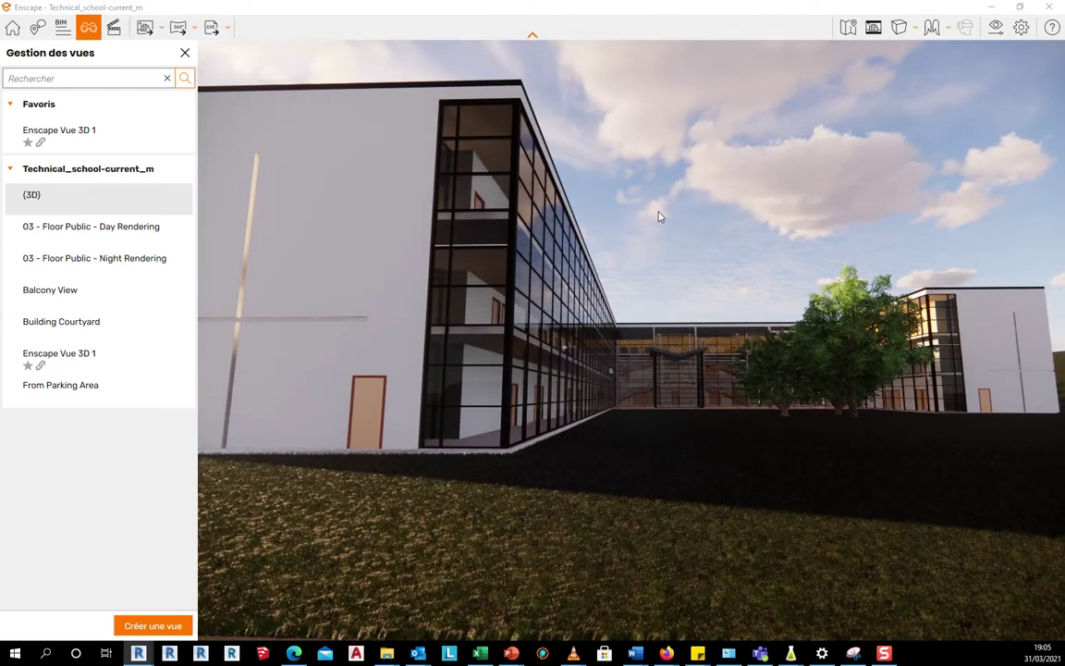
click(185, 55)
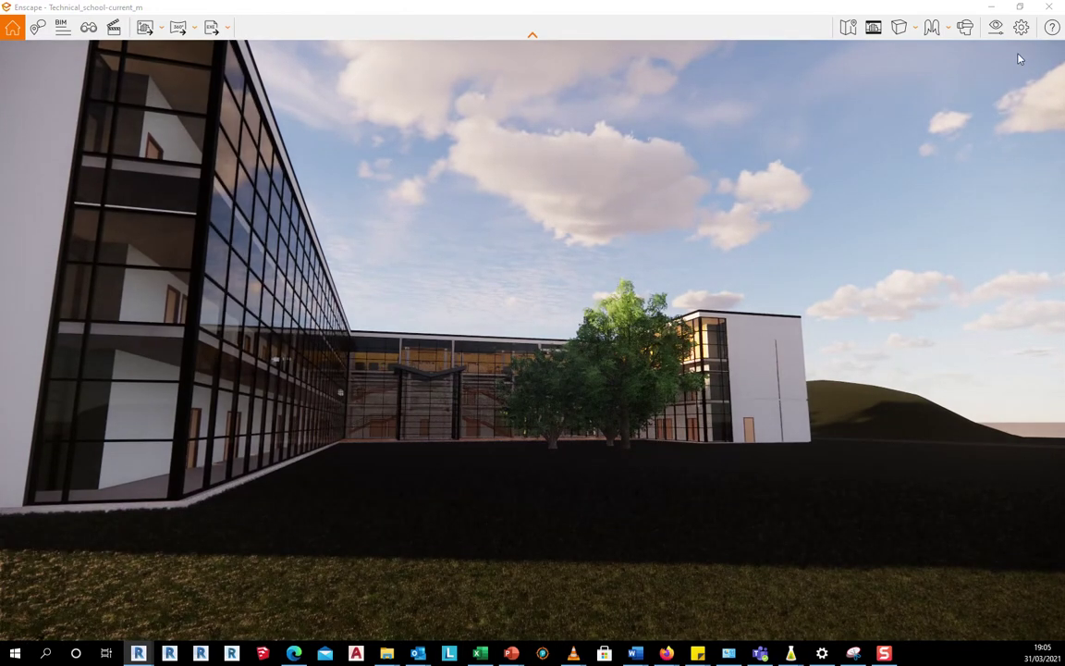
Step: Open the controls help and try hiding and restoring both the toolbar and the help
click(1051, 29)
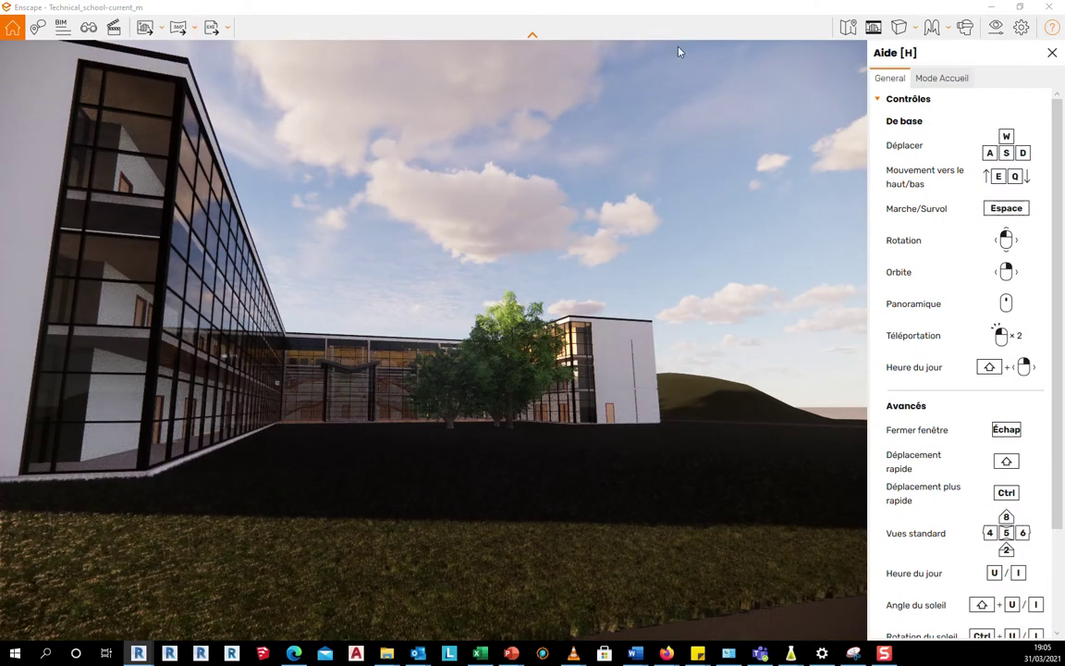
click(534, 33)
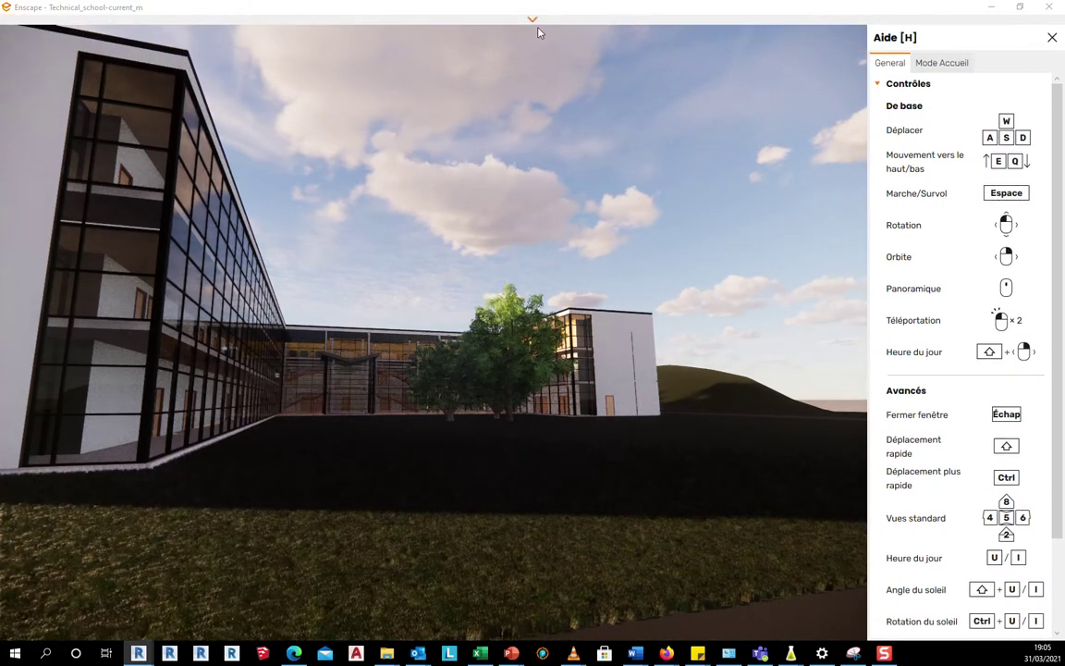
click(536, 20)
click(533, 33)
click(536, 23)
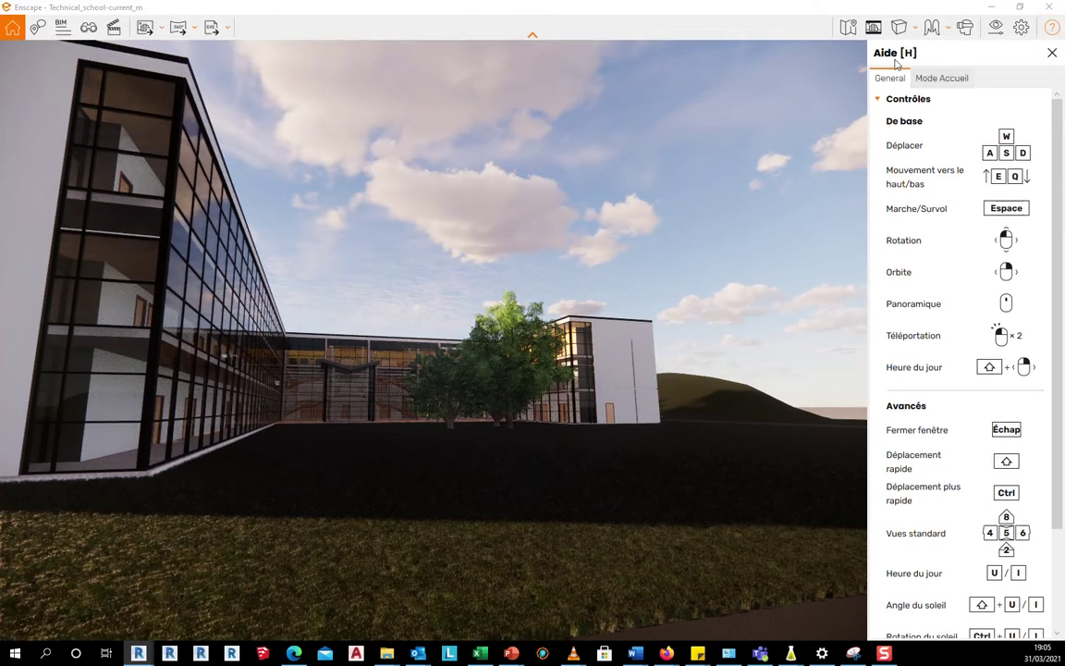
key(h)
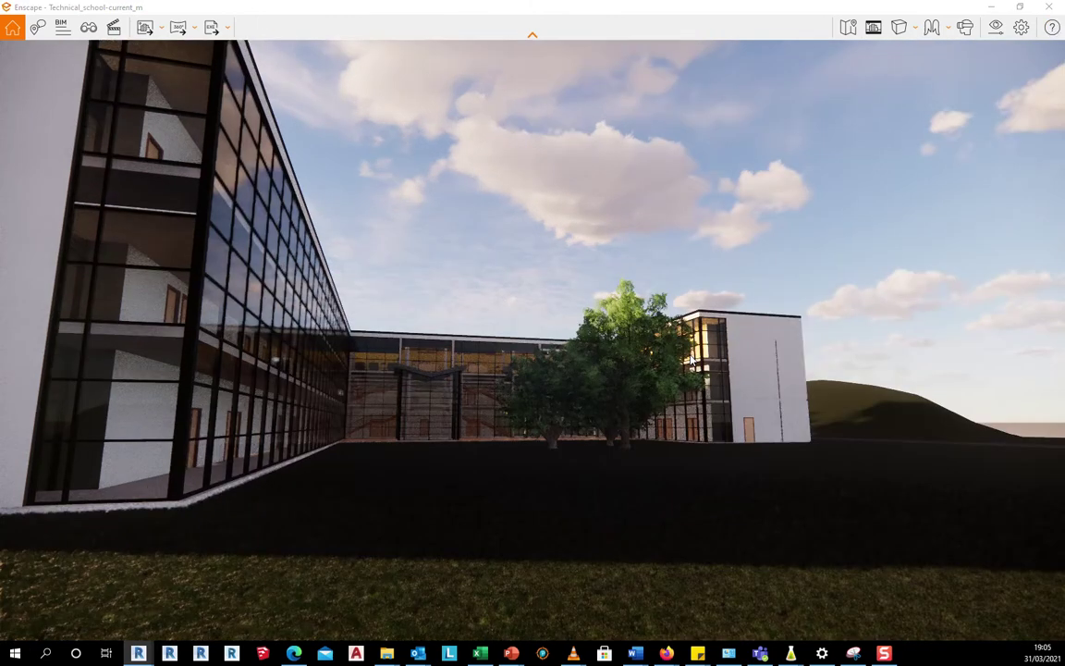
key(h)
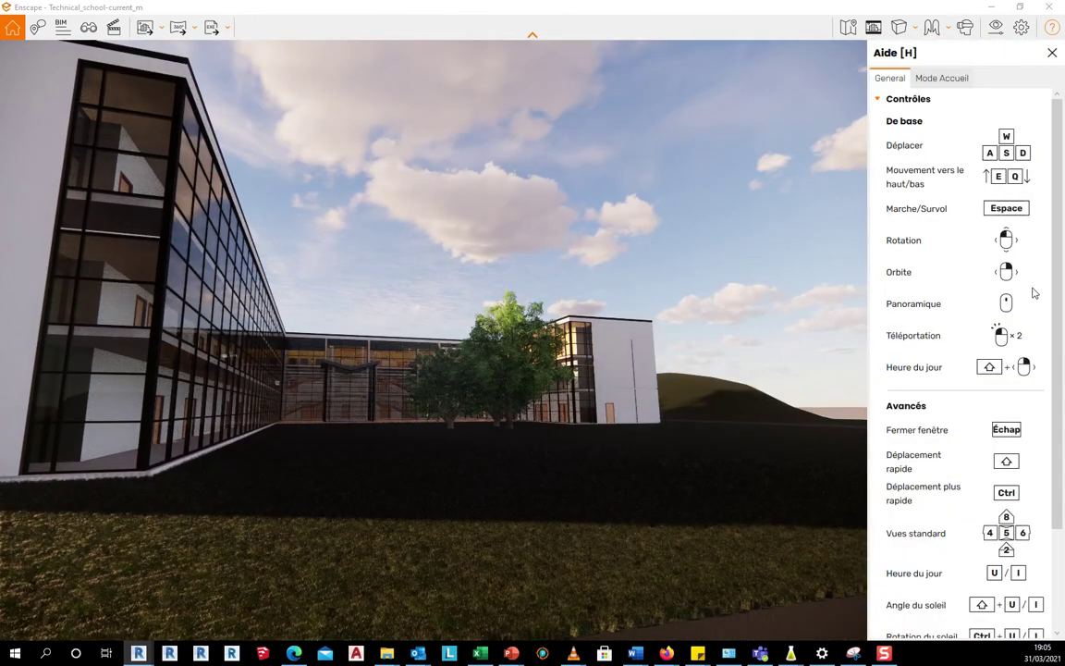
Step: Review the general controls and the Mode Accueil section of the help, then close it
scroll(1049, 277, down, 3)
scroll(1041, 351, up, 3)
scroll(1043, 231, up, 1)
scroll(960, 435, down, 5)
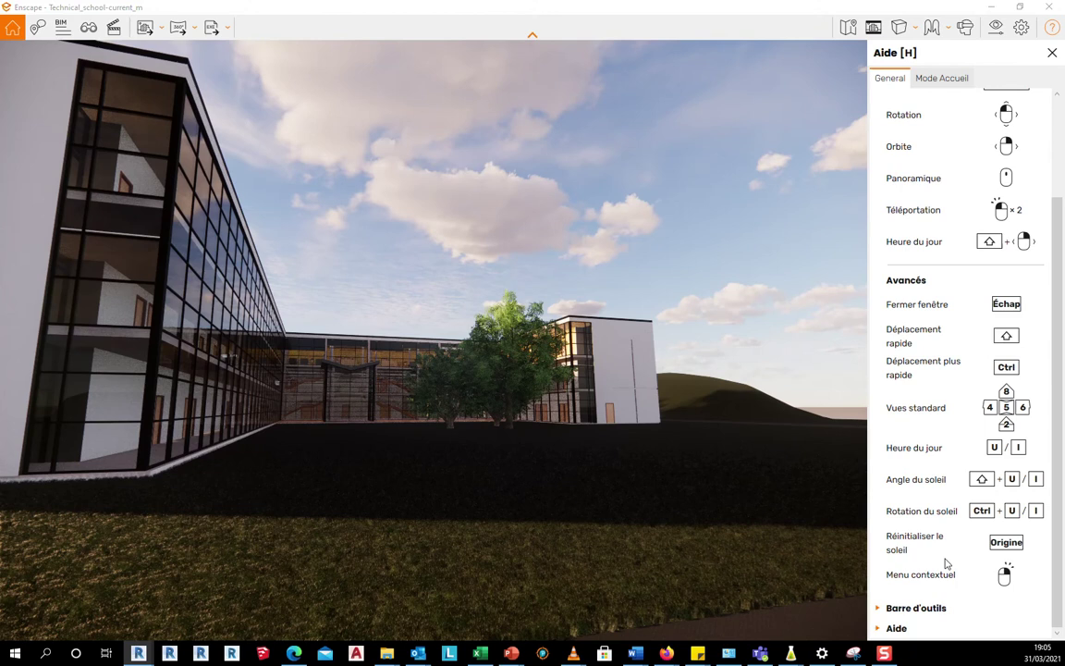
drag(766, 493, 761, 492)
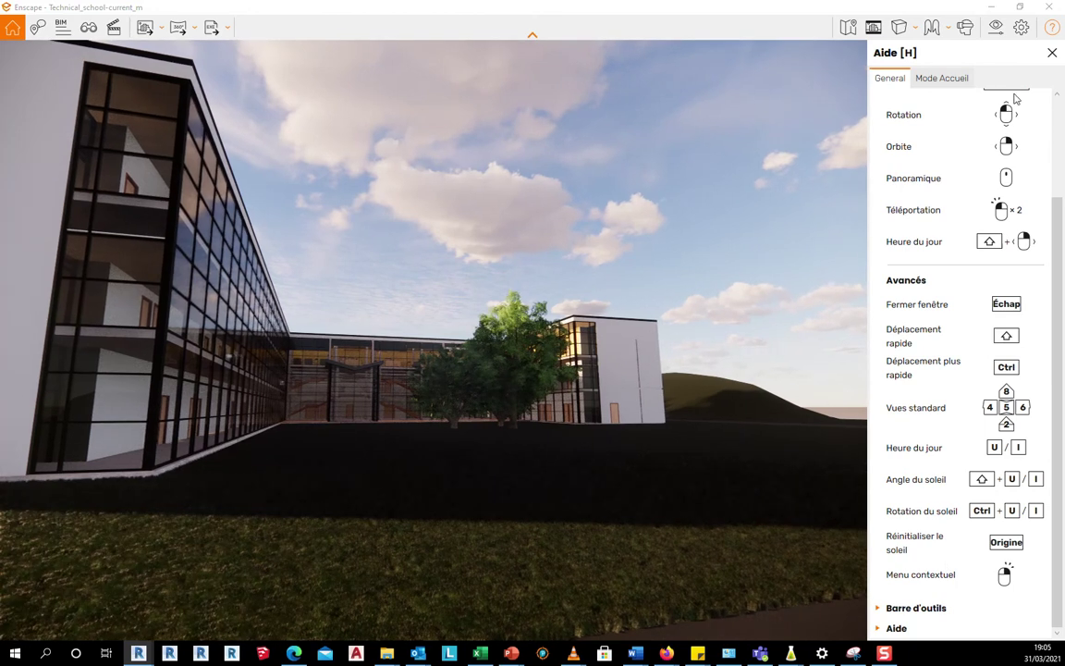
click(956, 83)
click(903, 80)
click(1051, 53)
Step: Fly across the lawn past the courtyard trees to examine the end of the far wing
drag(878, 176, 980, 153)
drag(821, 286, 763, 359)
key(Right)
key(Down)
key(Right)
key(Up)
key(Up)
key(Right)
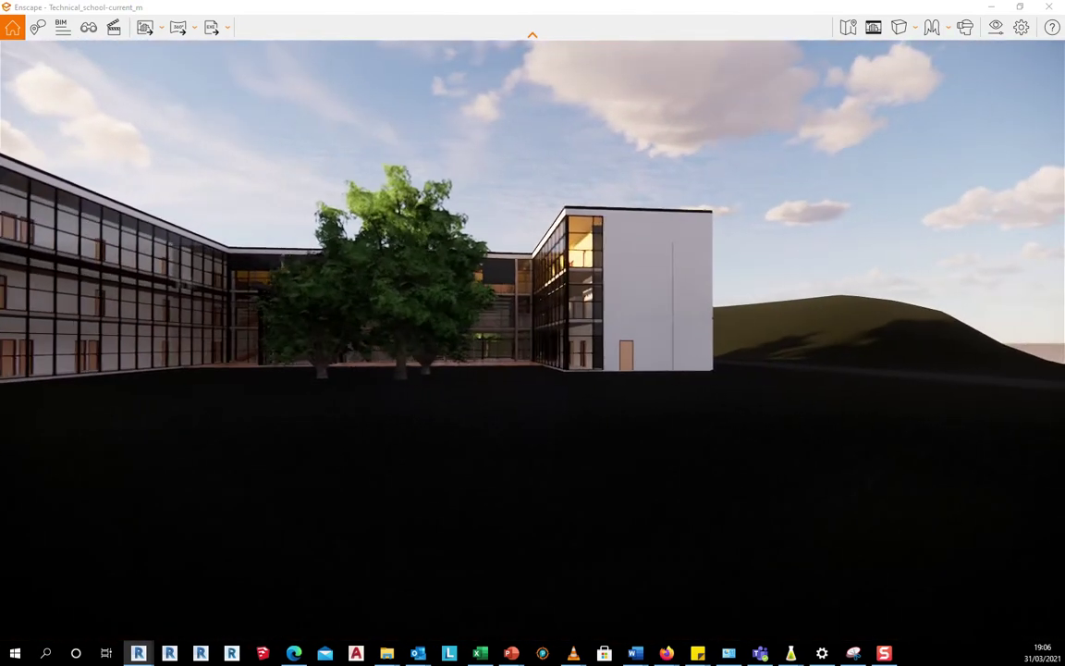
key(Up)
key(Right)
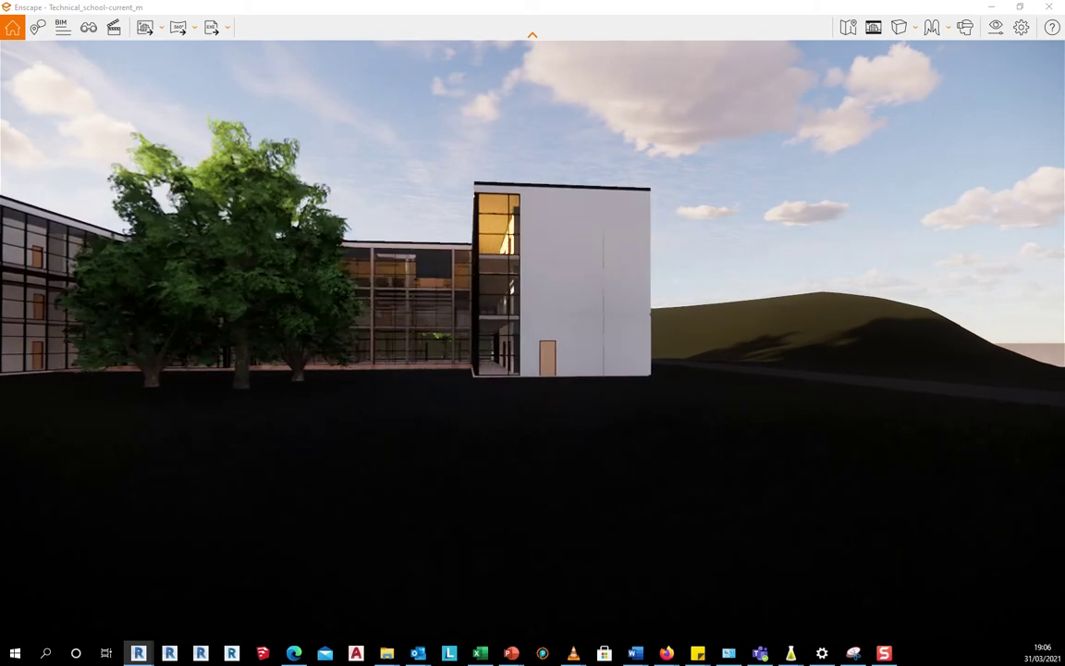
key(Up)
key(Right)
Step: Circle around the building to view the brick and glass facade beside the canopied entrance
drag(764, 359, 264, 383)
key(Up)
key(Right)
key(Right)
key(Right)
drag(596, 522, 618, 382)
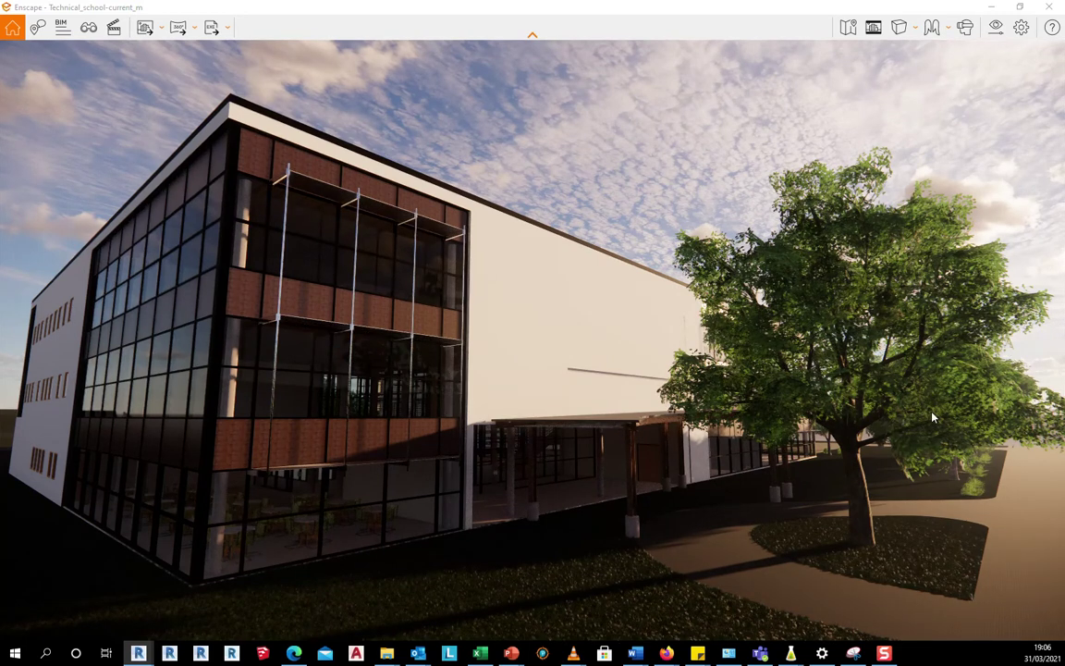
Step: Switch to walk mode and follow the path along the facade past the row of trees
mouse_move(956, 447)
mouse_down()
mouse_move(851, 407)
mouse_move(989, 388)
mouse_move(958, 452)
mouse_up()
key(space)
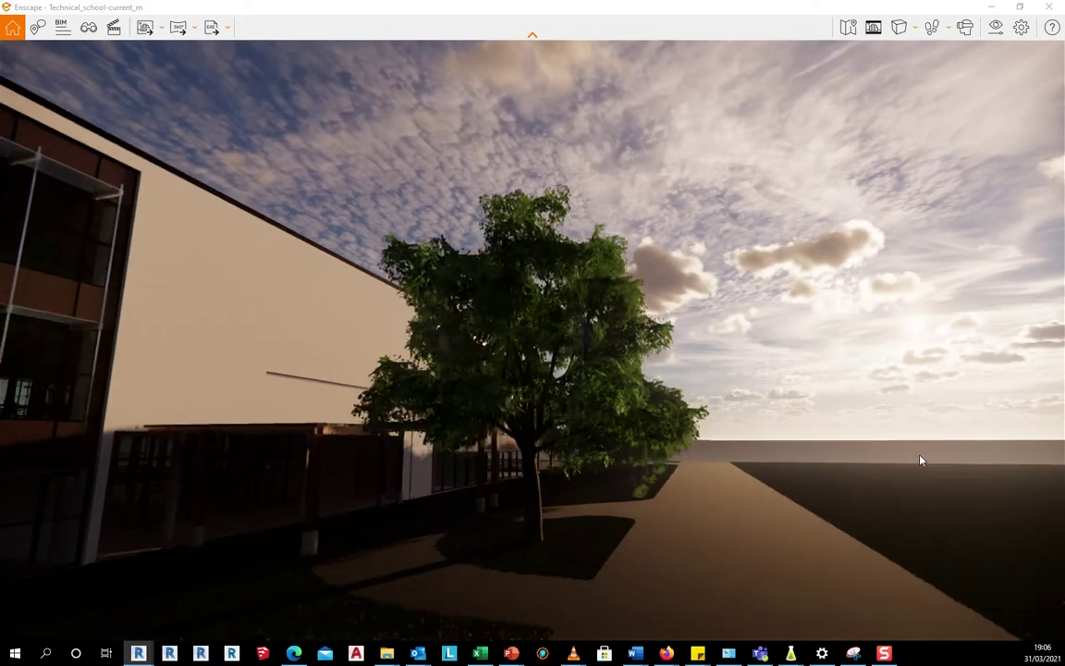
key(d)
drag(723, 486, 596, 486)
key(w)
key(w)
key(w)
key(d)
drag(698, 527, 802, 407)
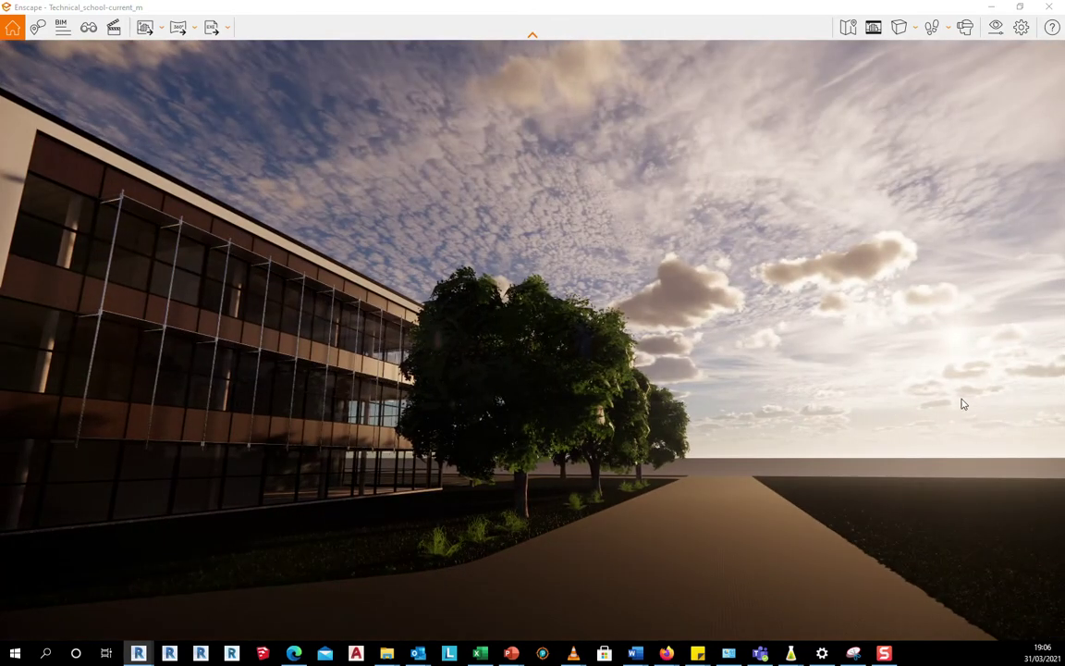
Step: Face the canopied entrance and adjust the time of day to about 11:06
shift+right_drag(956, 384, 892, 384)
key(i)
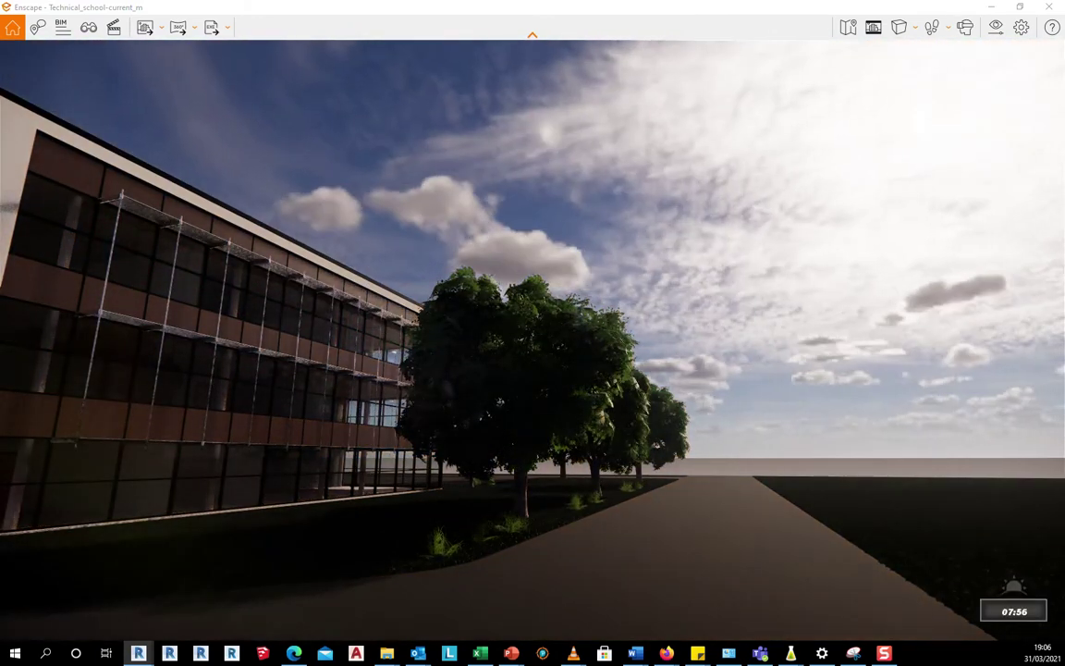
drag(546, 478, 273, 541)
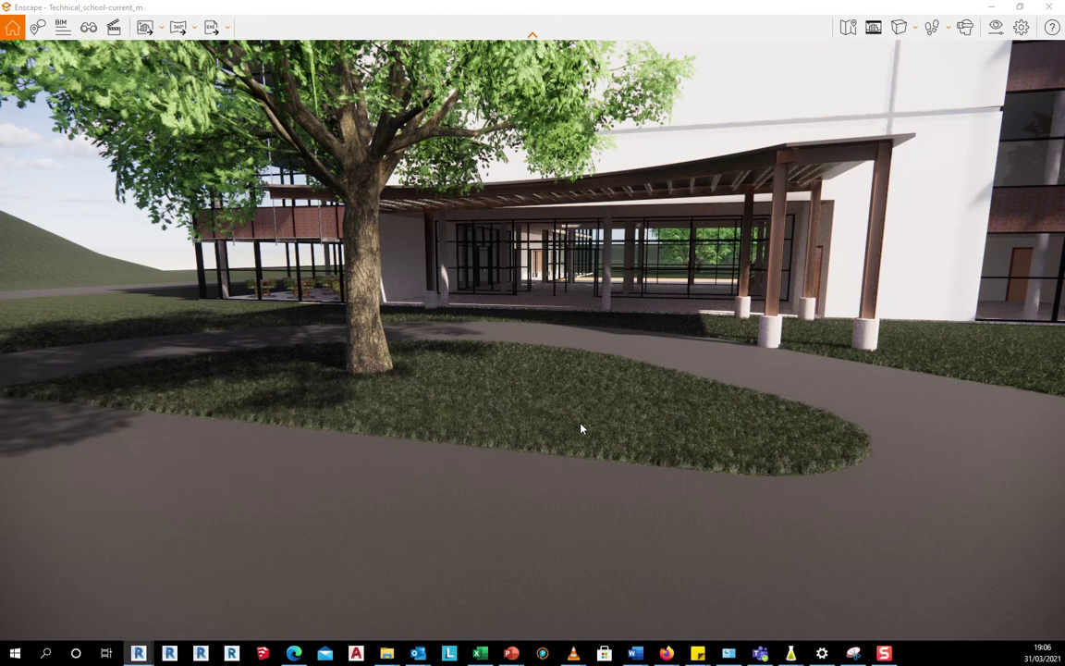
key(u)
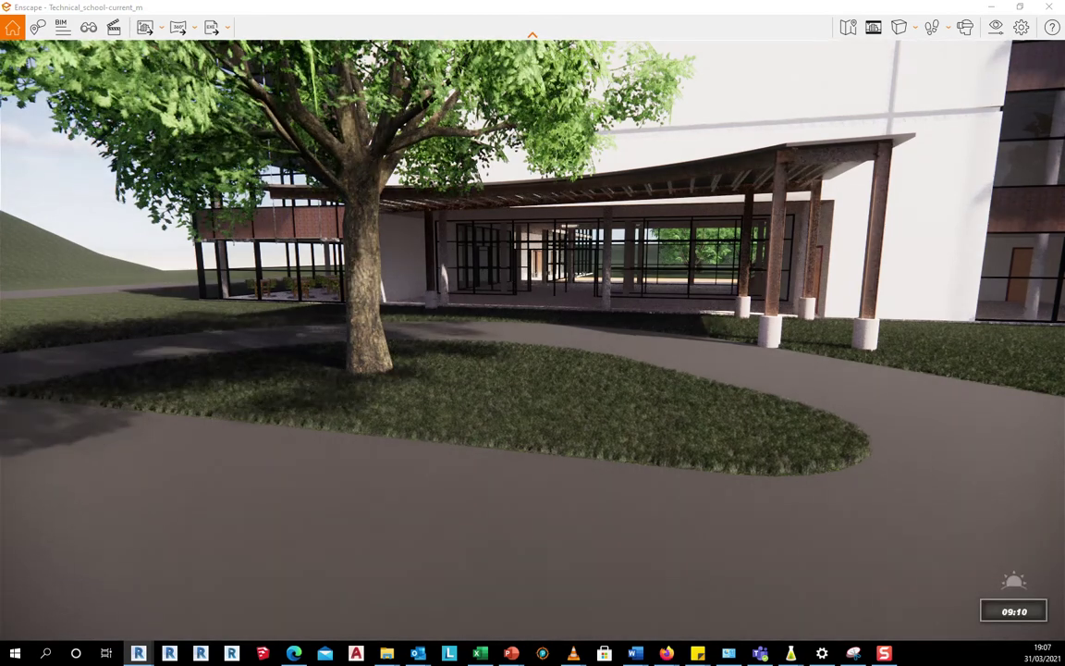
key(i)
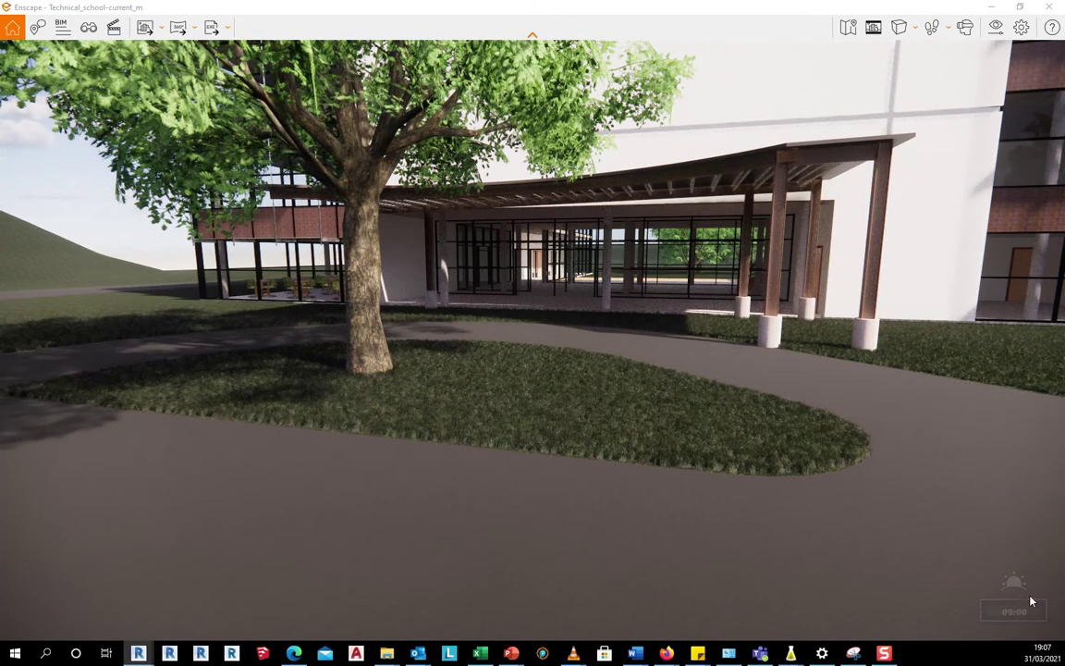
key(i)
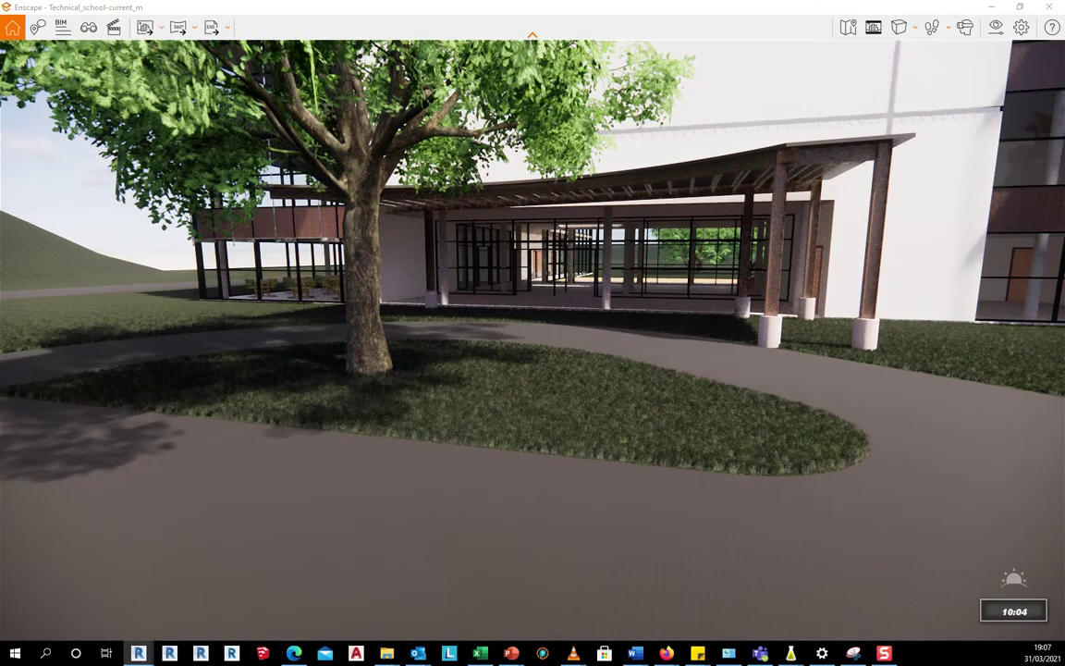
key(i)
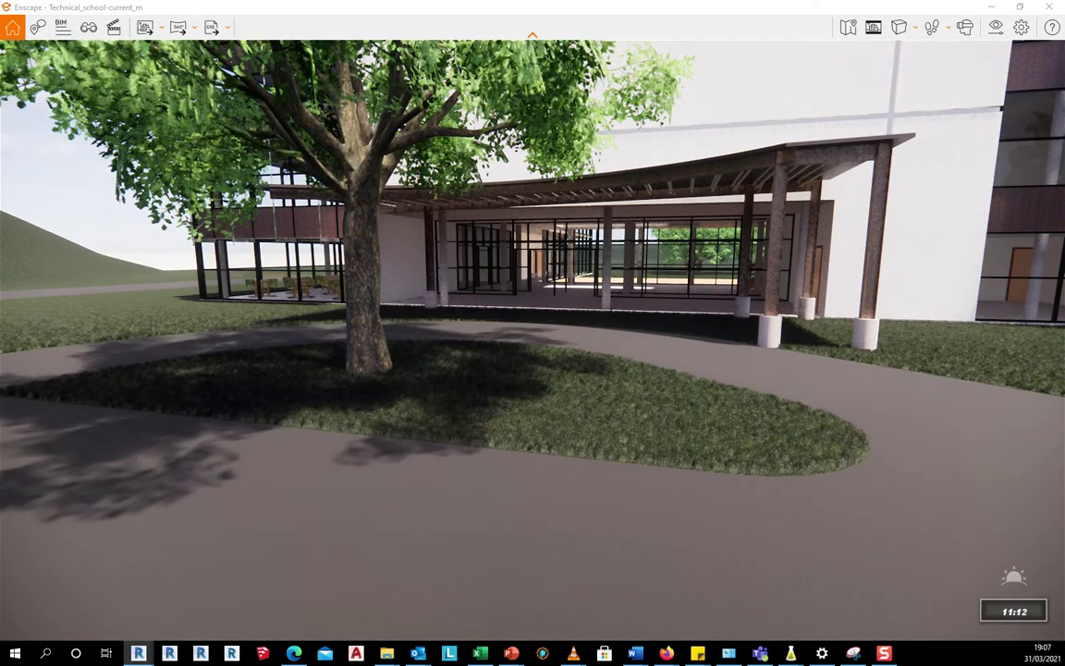
key(i)
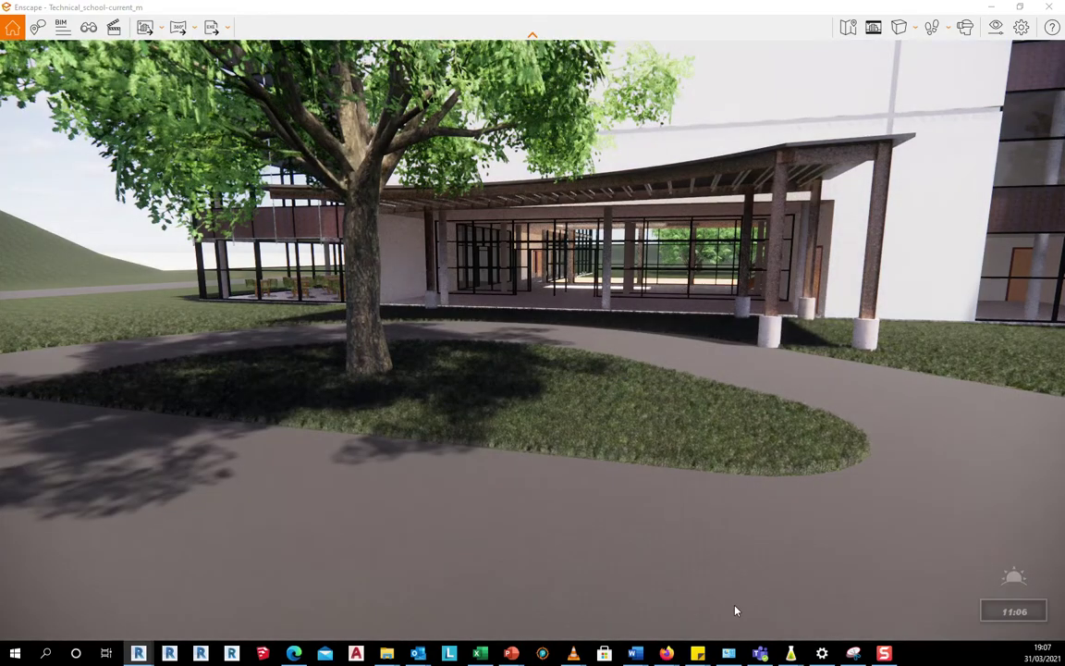
Step: Frame the entrance and neighbouring facade, open the visual settings, and collapse and expand the preset list
scroll(613, 421, down, 4)
drag(587, 369, 684, 278)
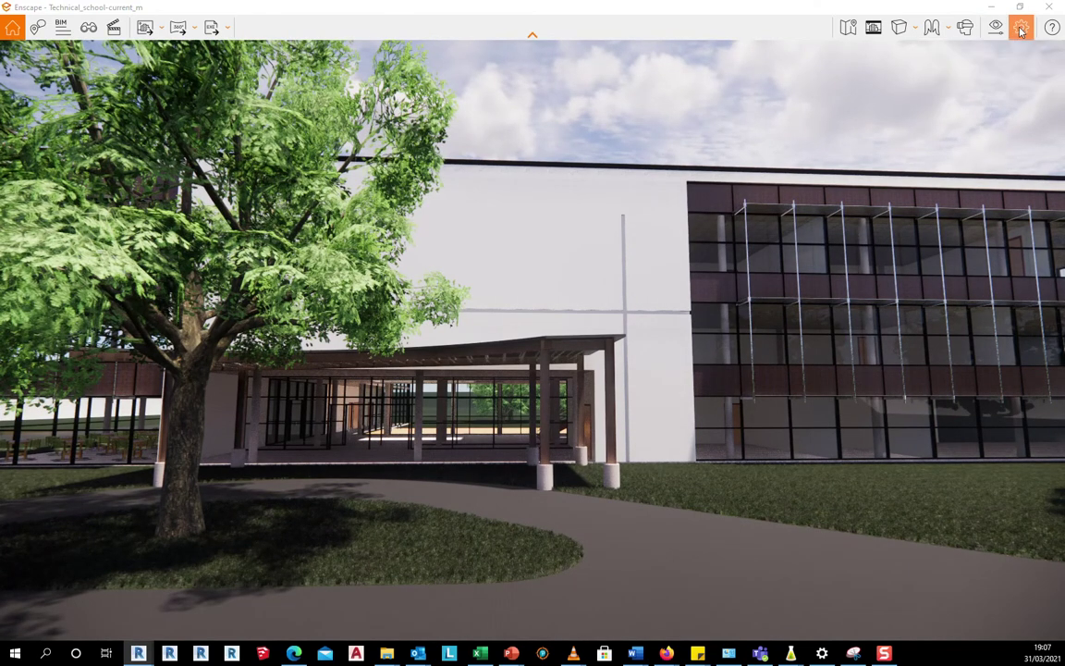
click(996, 27)
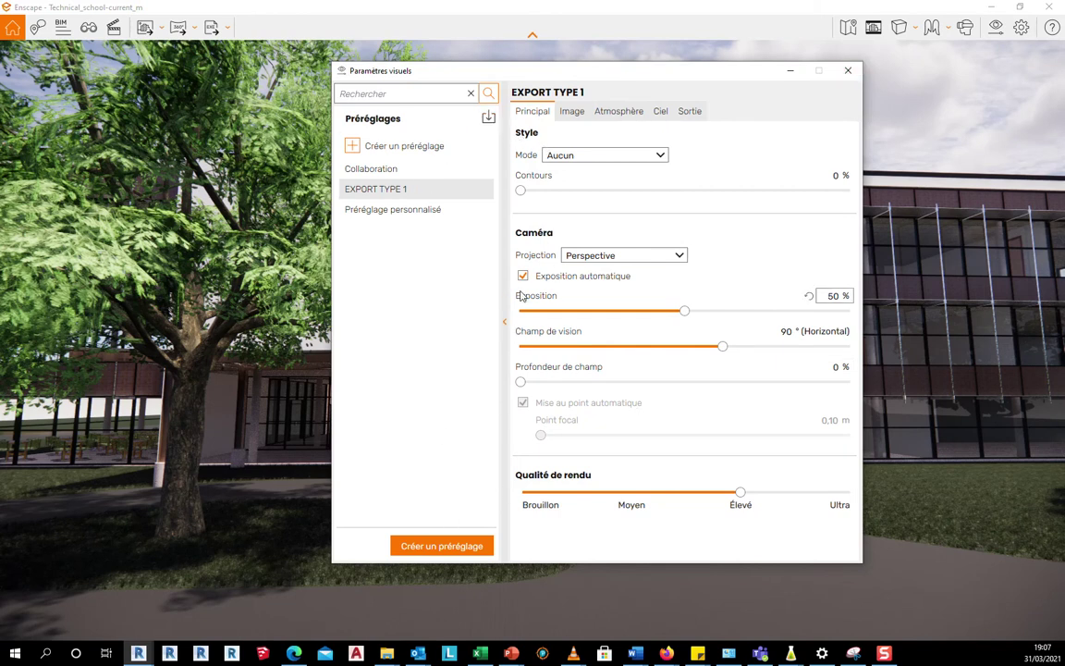
click(505, 319)
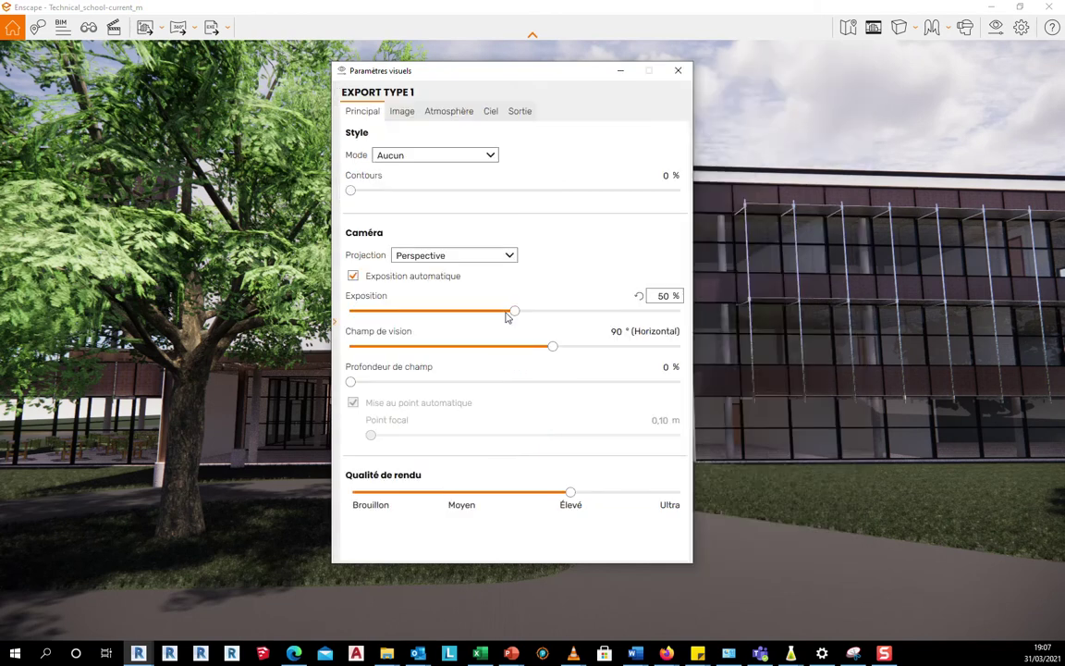
click(335, 326)
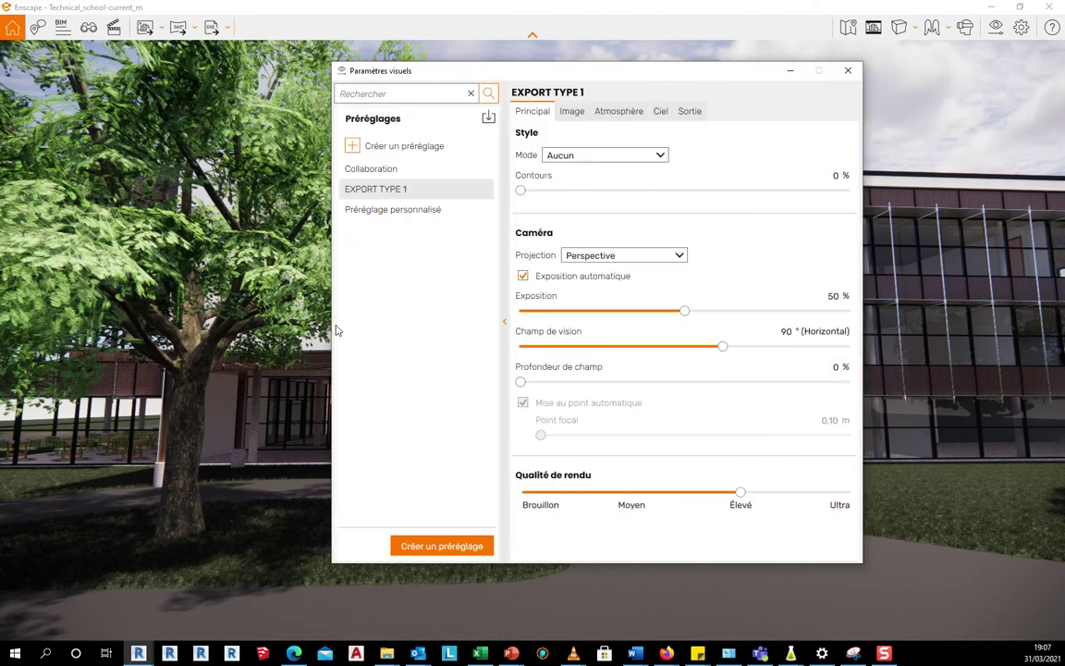
click(377, 153)
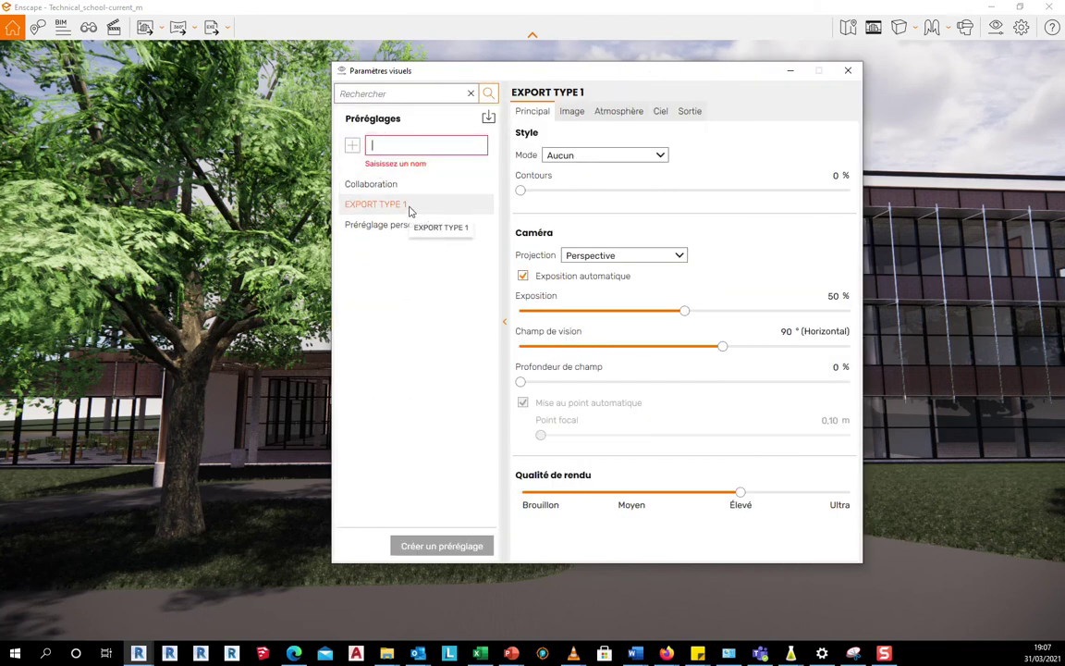
text(EX)
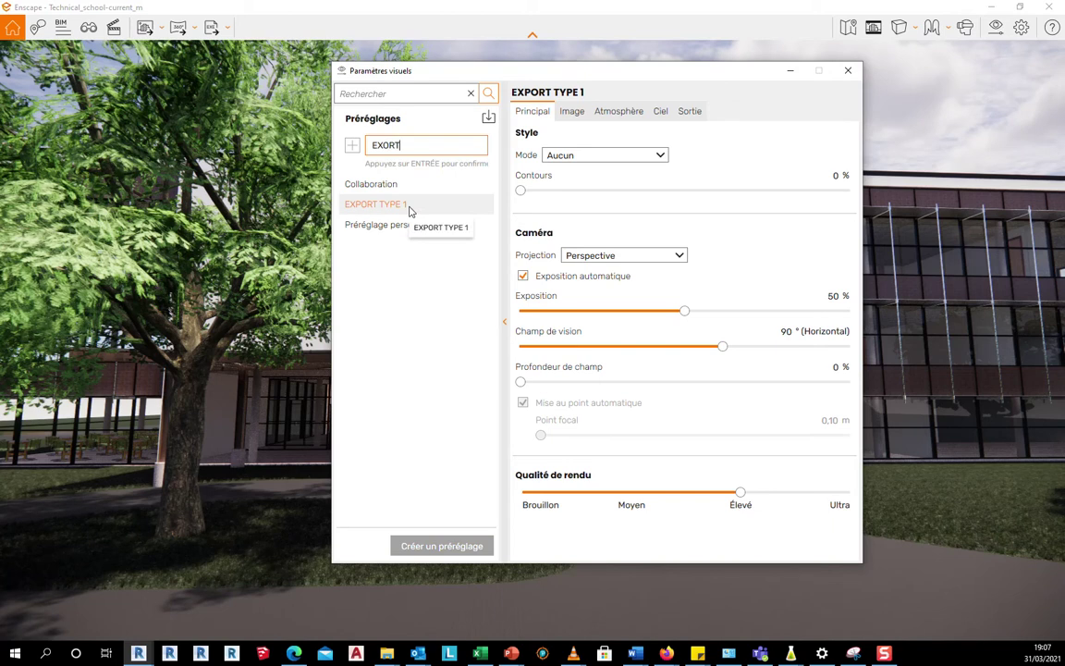
text(PORT)
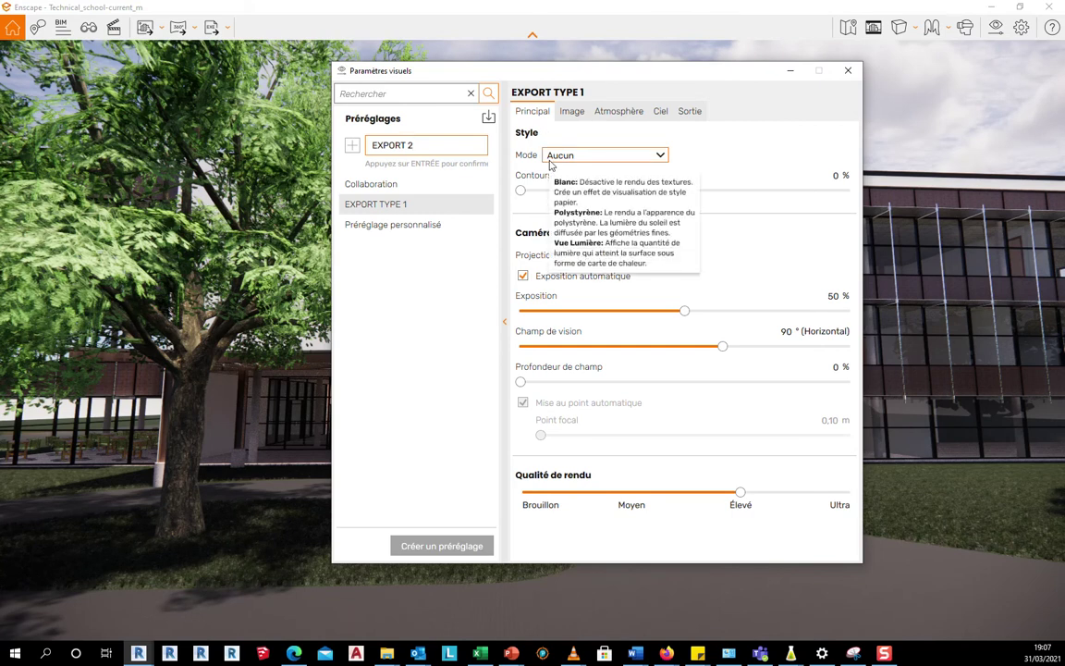
Step: Review the image, atmosphere, sky and output settings of the EXPORT TYPE 1 preset
click(579, 115)
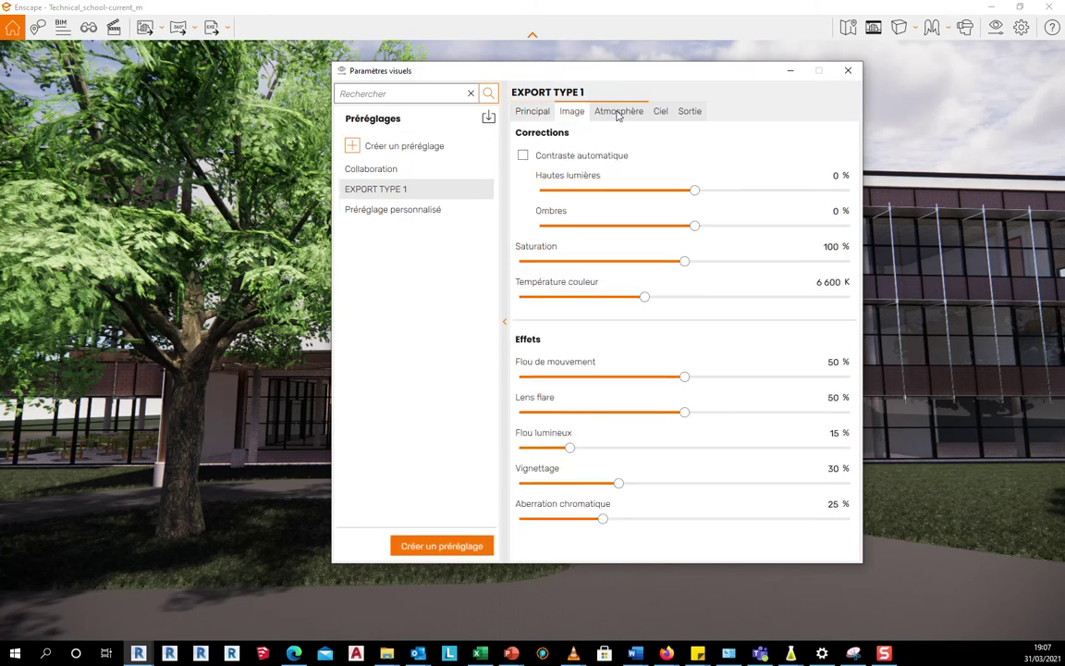
click(621, 113)
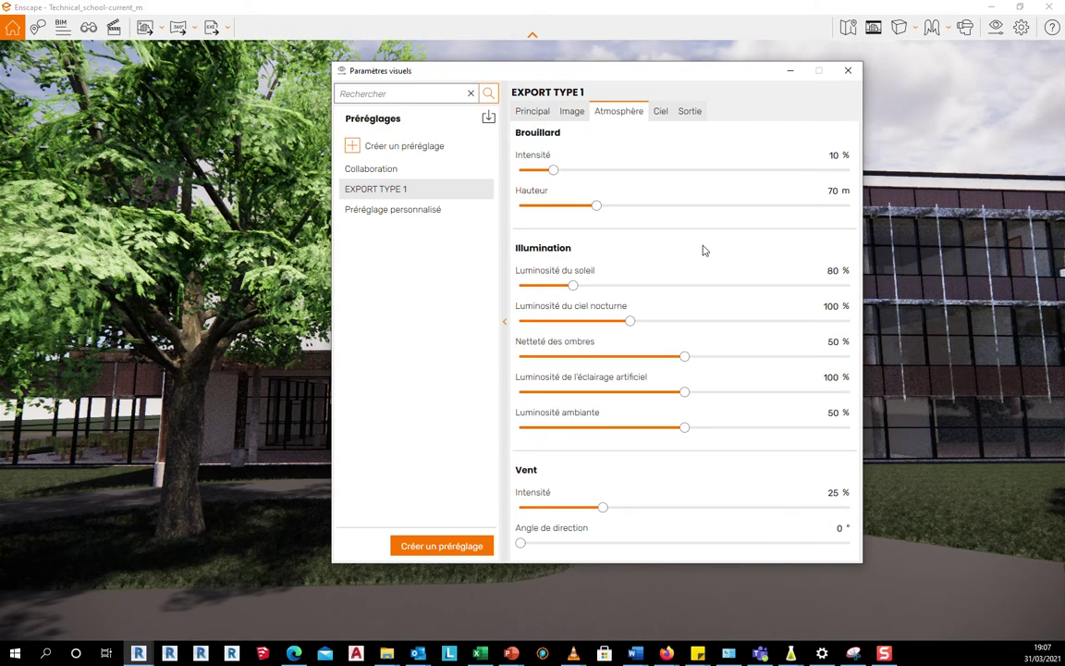
click(660, 113)
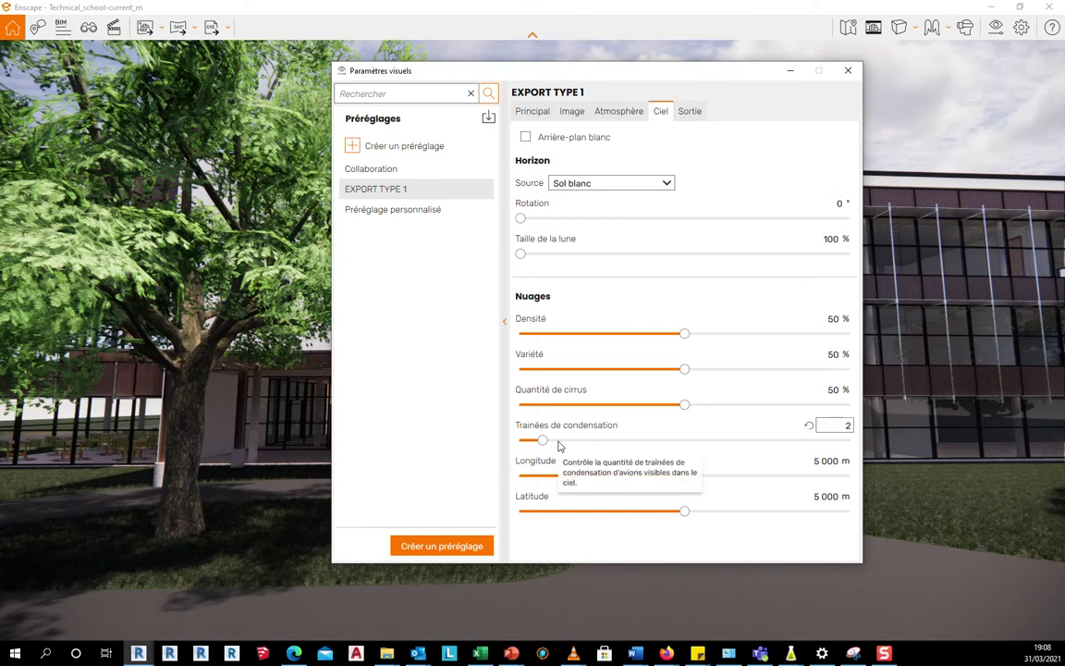
click(687, 114)
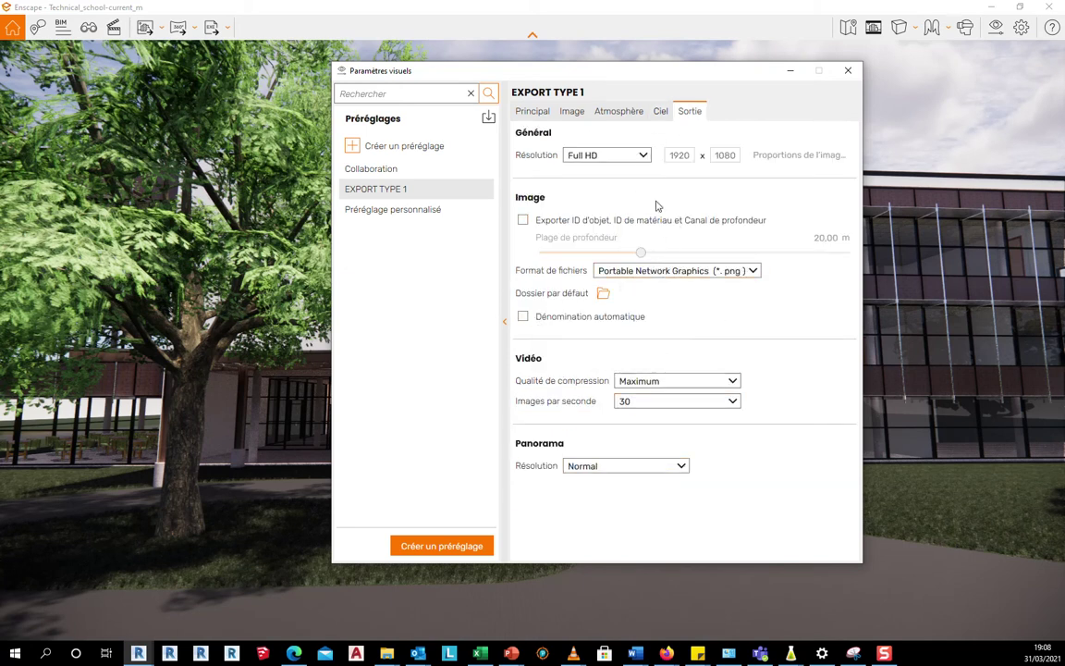
Step: Create a new visual settings preset named EXPORT TYPE 2
click(470, 549)
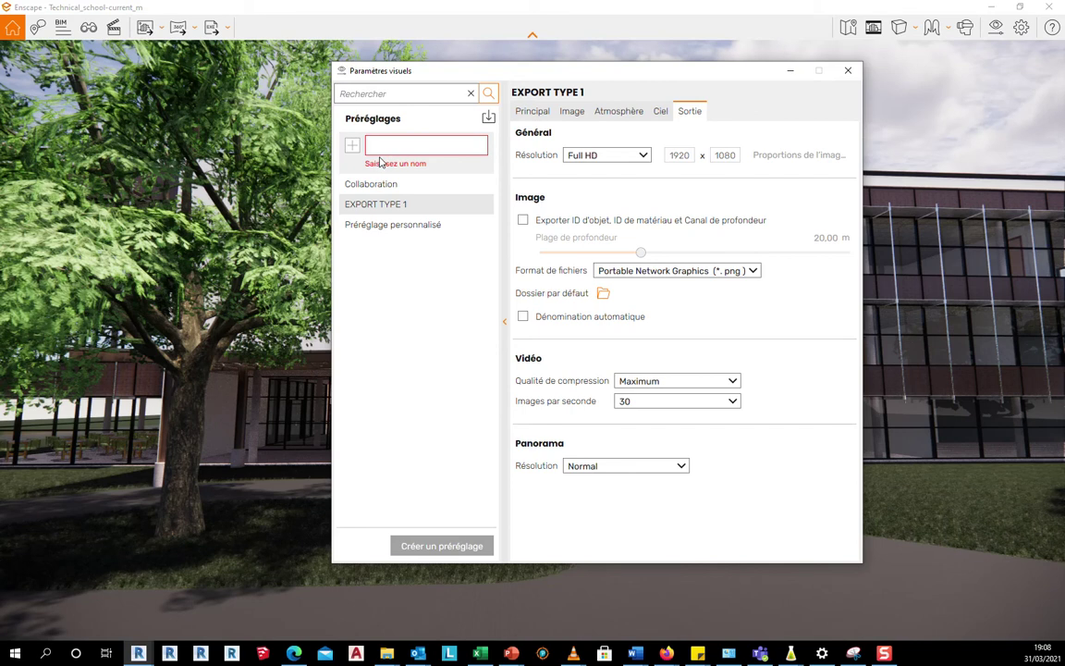
text(EXPORT TYPE)
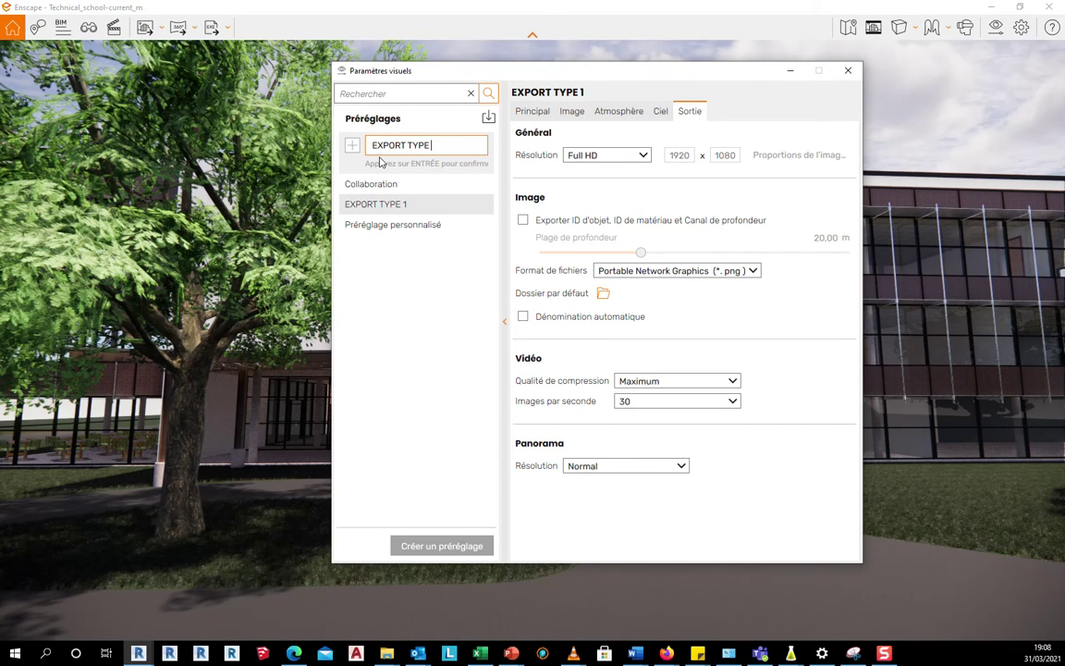
text(2)
key(Return)
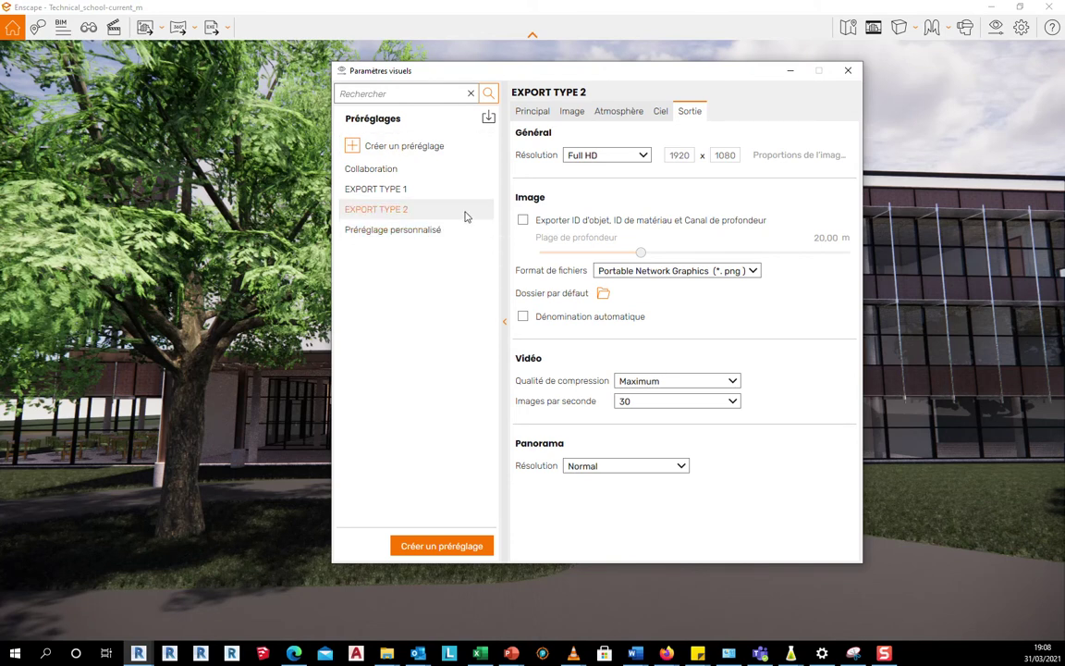
Step: Switch among the Collaboration and EXPORT TYPE presets, apply Préréglage personnalisé, and close the visual settings
click(419, 174)
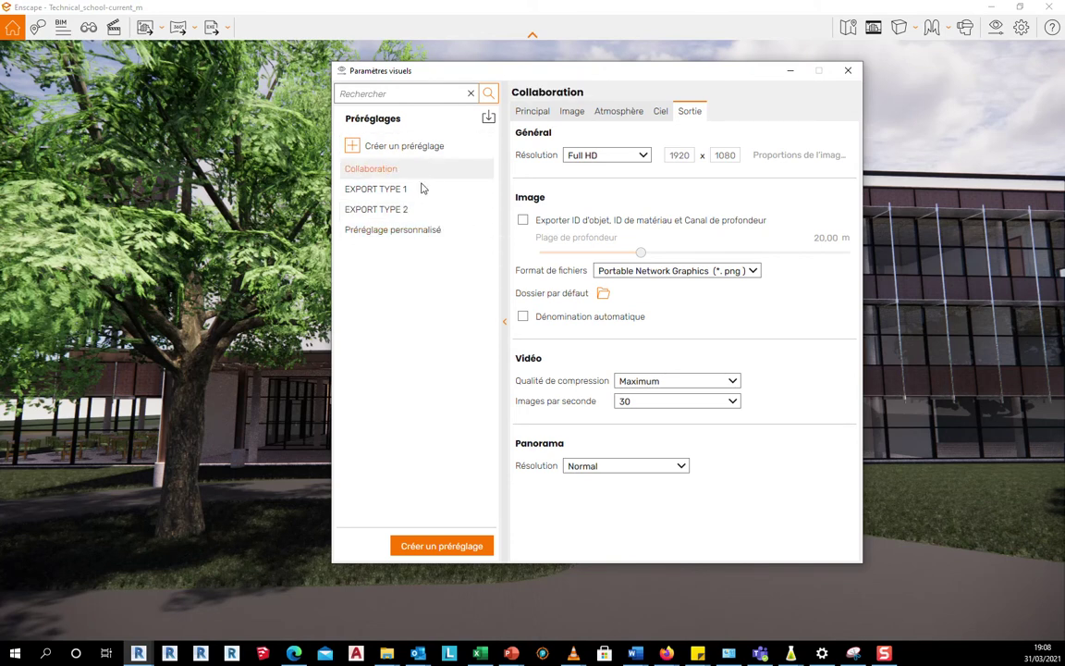
click(421, 189)
click(416, 209)
click(420, 170)
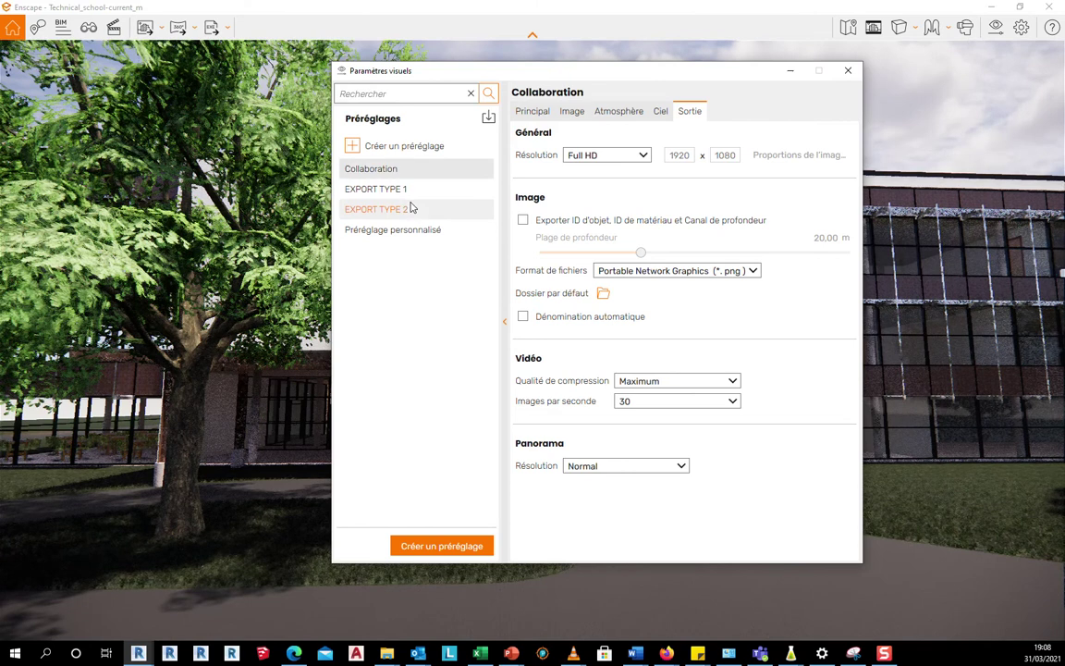
click(409, 190)
click(404, 210)
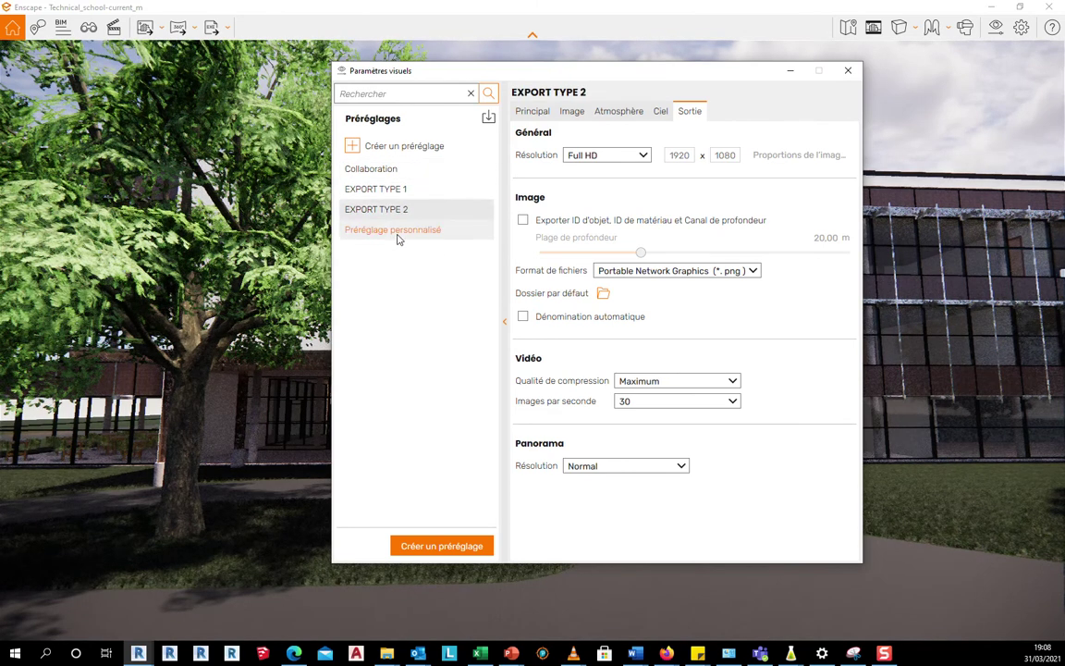
click(397, 231)
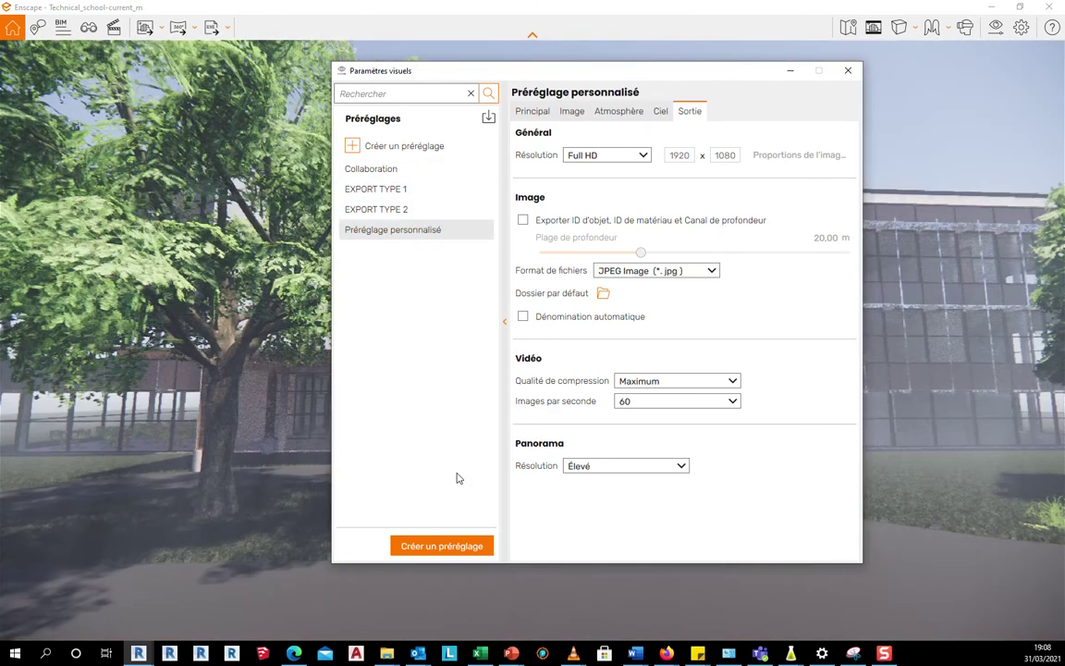
click(848, 70)
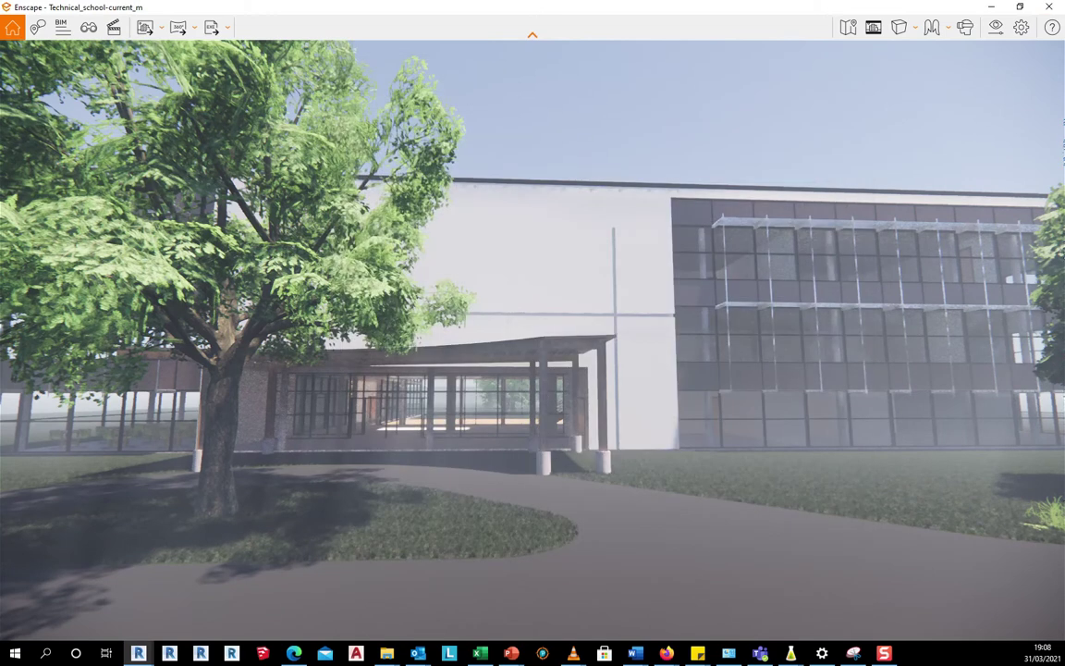
Step: Open the renderer window settings, review the customization and input options, and close them
click(1022, 30)
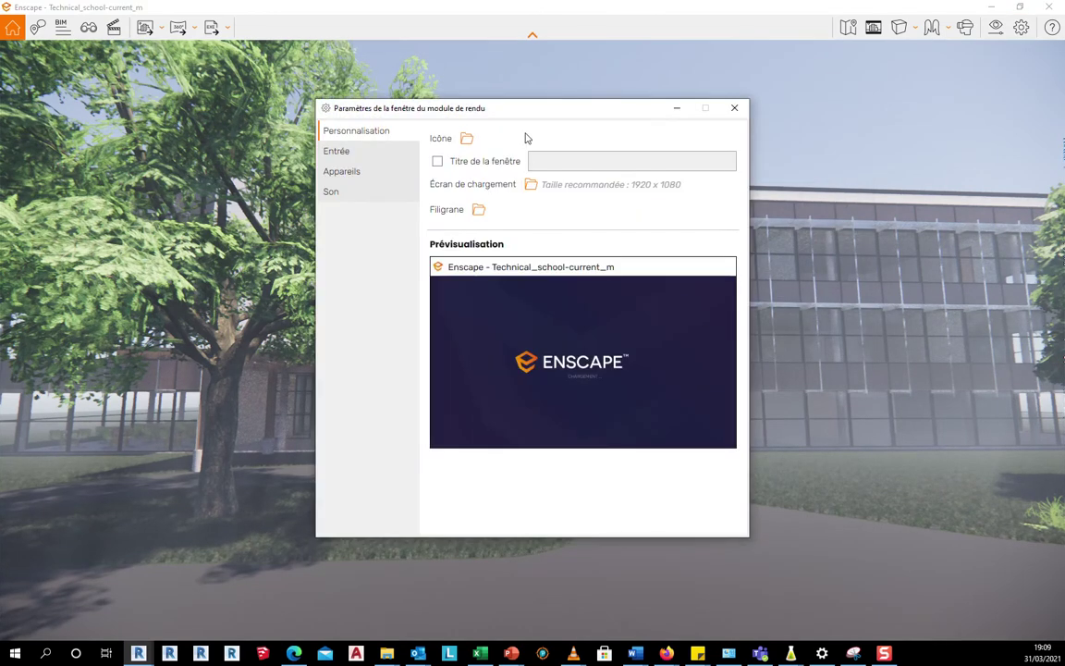
drag(532, 116, 554, 119)
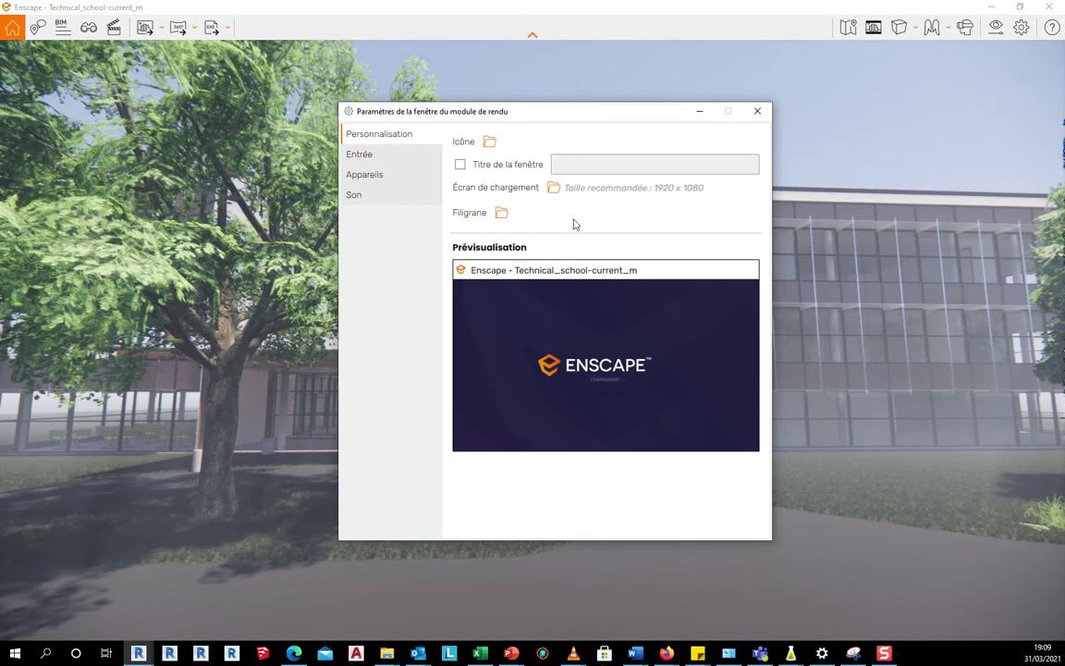
click(394, 154)
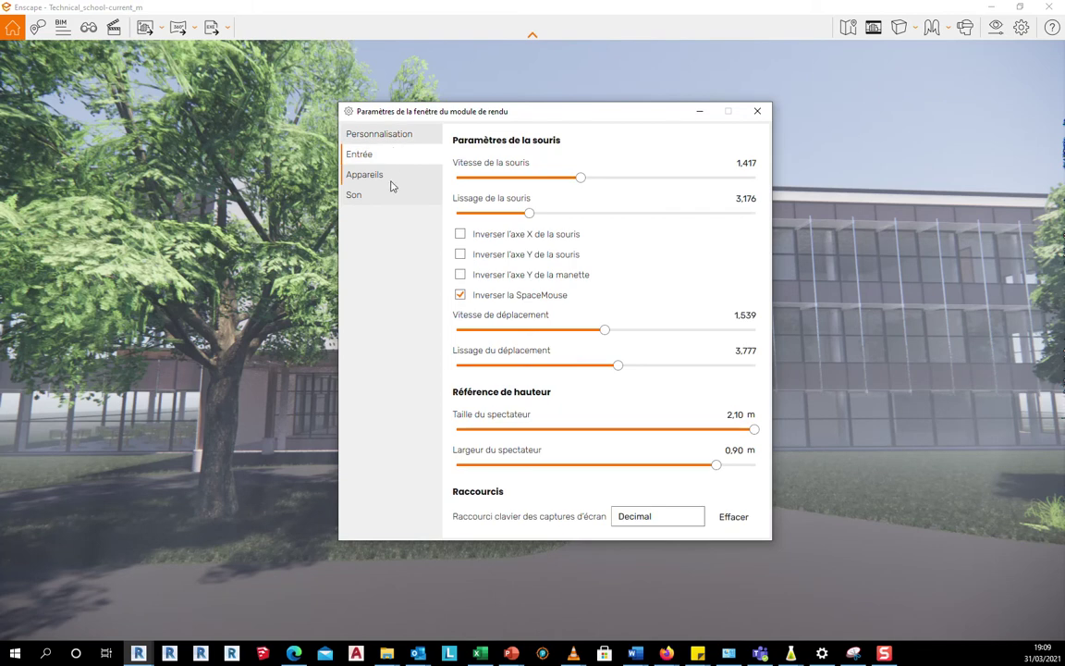
click(758, 111)
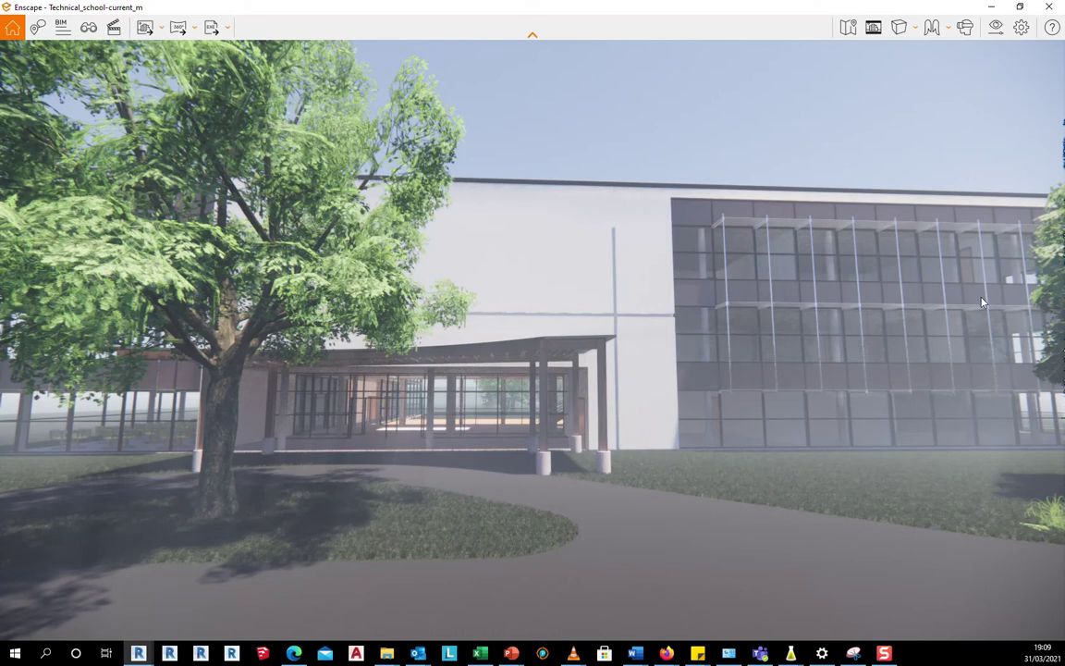
Step: Switch to the Revit project to show the 3D model, return to Enscape, and maximize its window
click(966, 27)
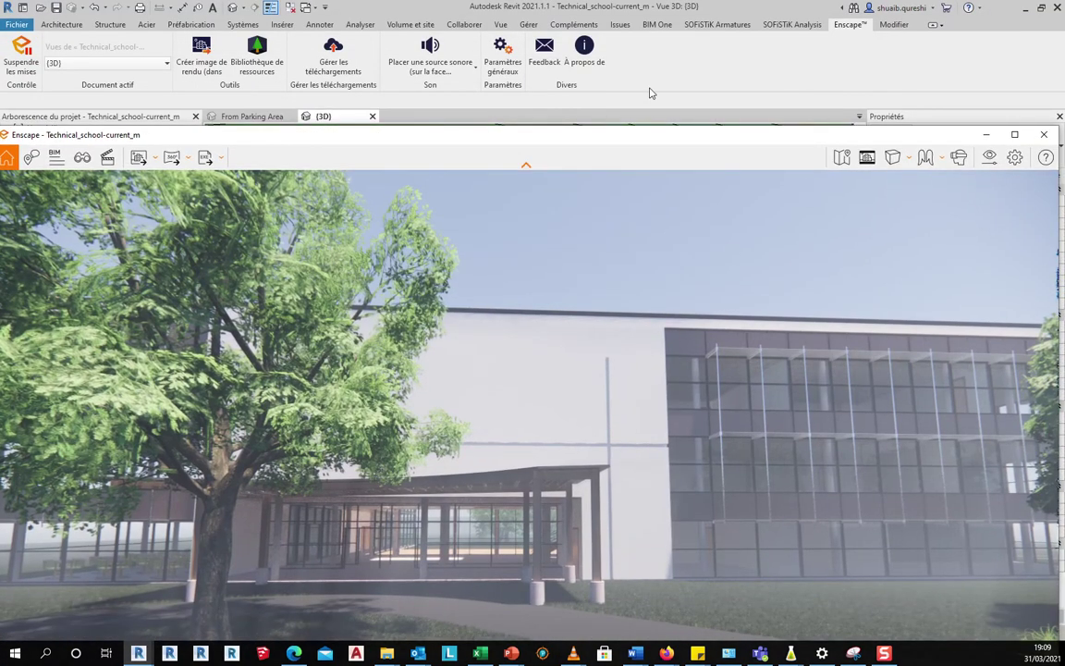
click(670, 86)
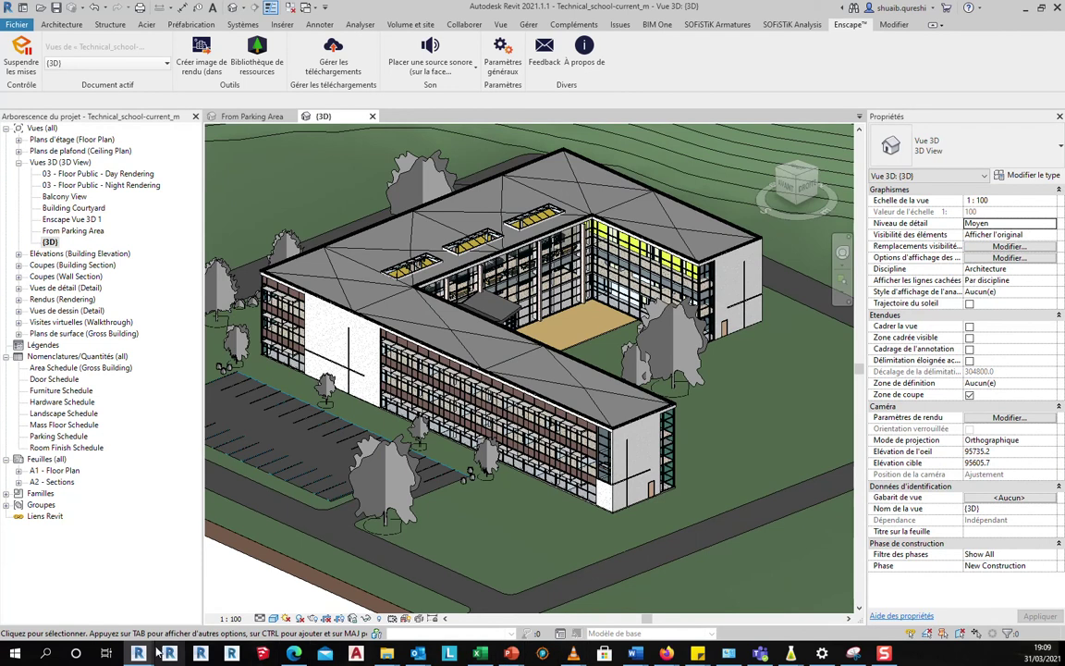
mouse_move(189, 641)
click(201, 606)
drag(504, 142, 540, 59)
double_click(540, 58)
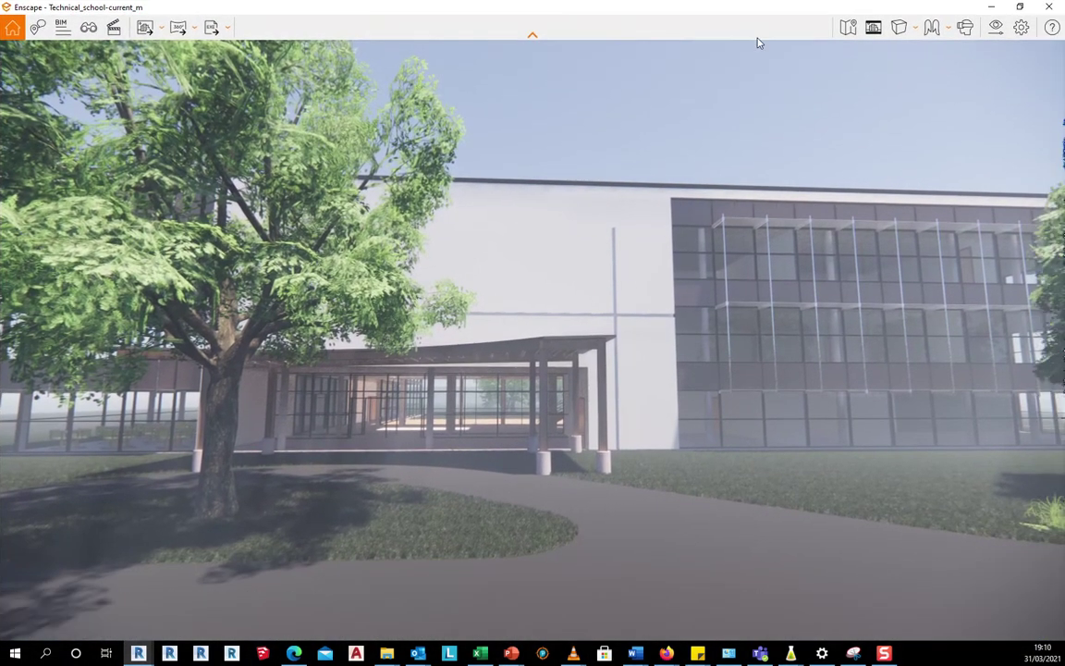
Step: Try virtual reality headset mode, check the movement modes, and turn headset mode off
click(945, 32)
click(945, 35)
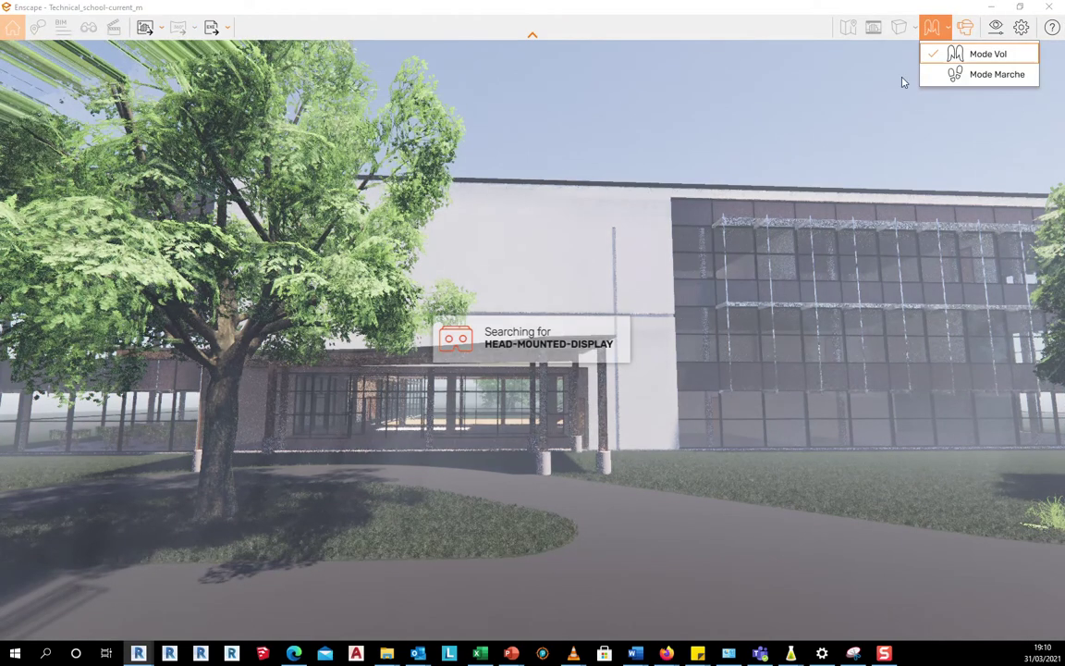
click(815, 404)
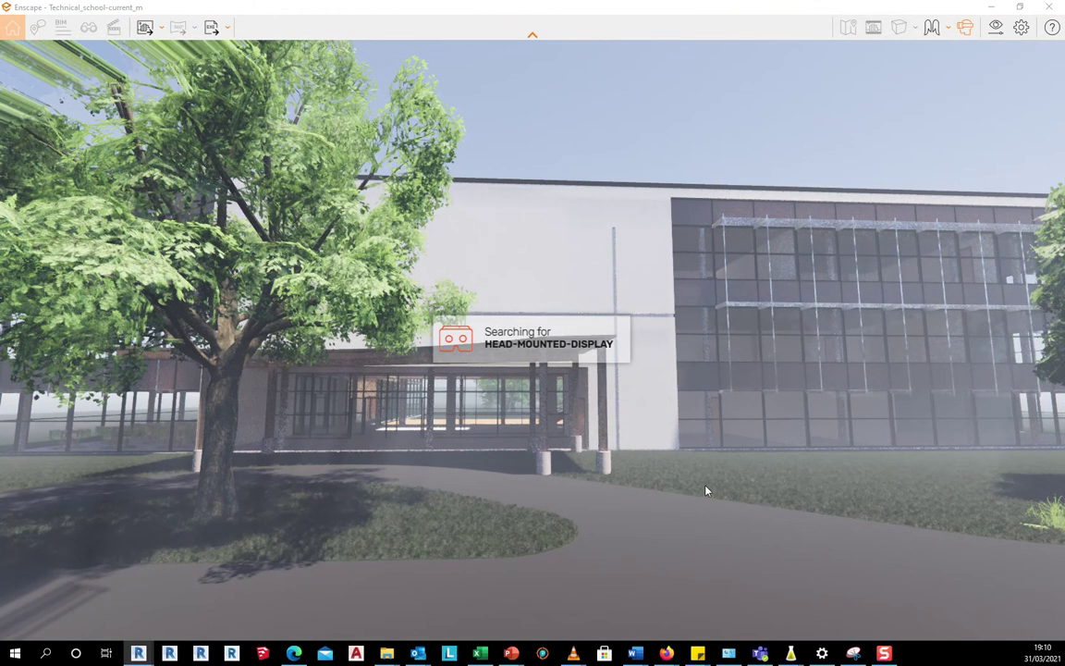
click(959, 34)
Step: Approach the canopied entrance and the glazed facade, toggling between fly and walk modes
drag(818, 368, 758, 395)
key(Up)
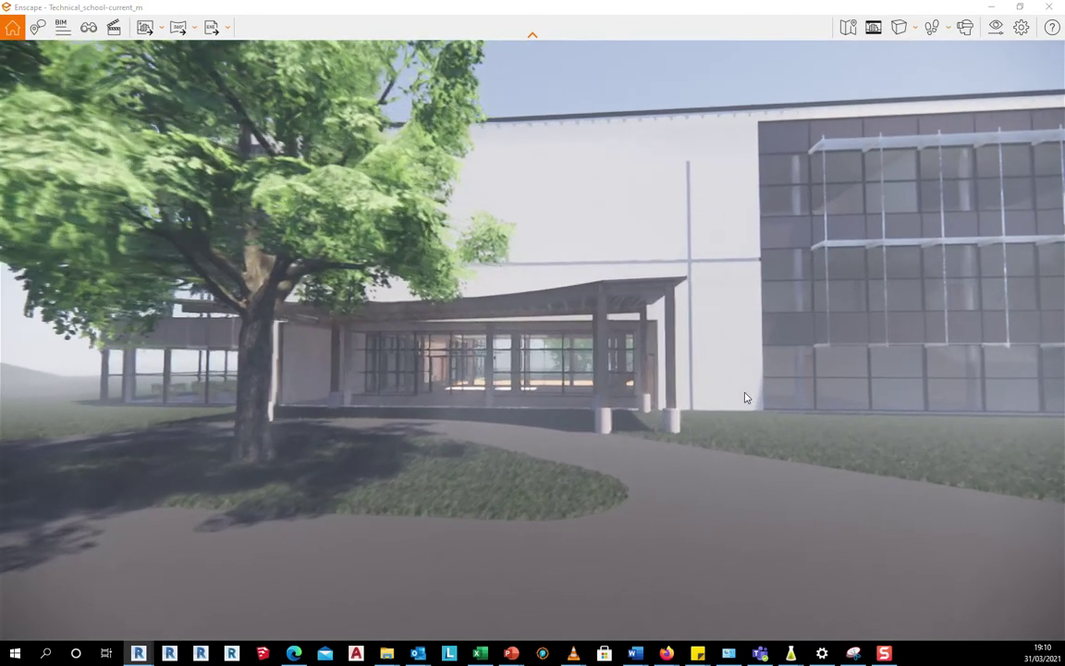
key(space)
key(space)
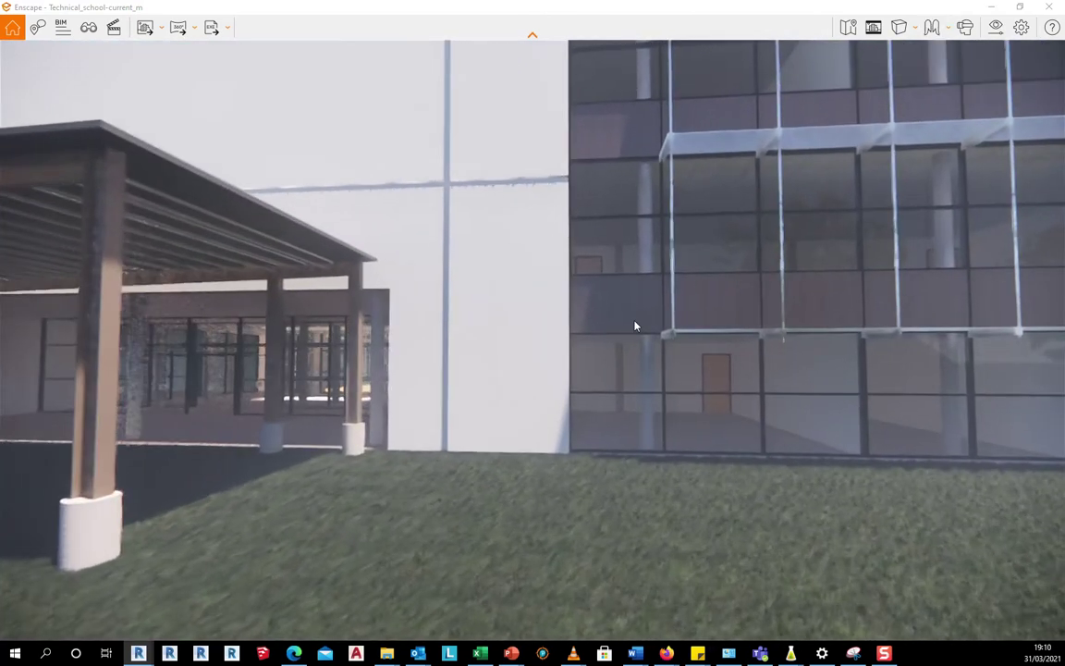
Step: Move inside the building and face the courtyard windows of the ground-floor hall, toggling the movement mode
drag(635, 325, 862, 321)
key(space)
key(space)
key(space)
drag(392, 377, 478, 361)
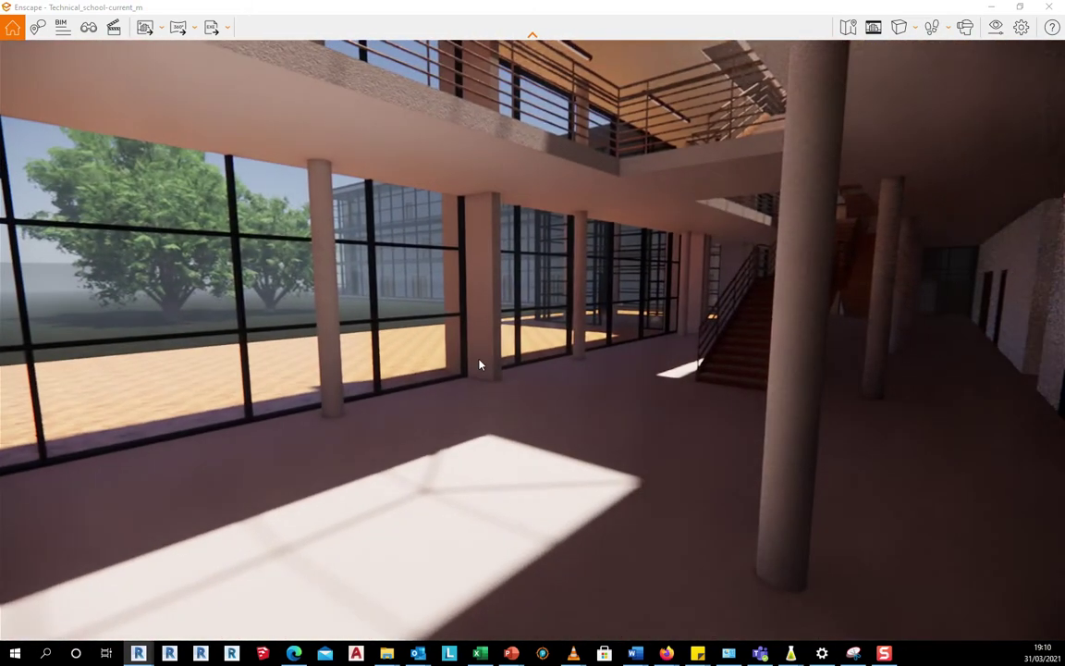
Step: Walk through the ground-floor hall along the courtyard windows toward the foot of the wooden staircase
key(w)
key(a)
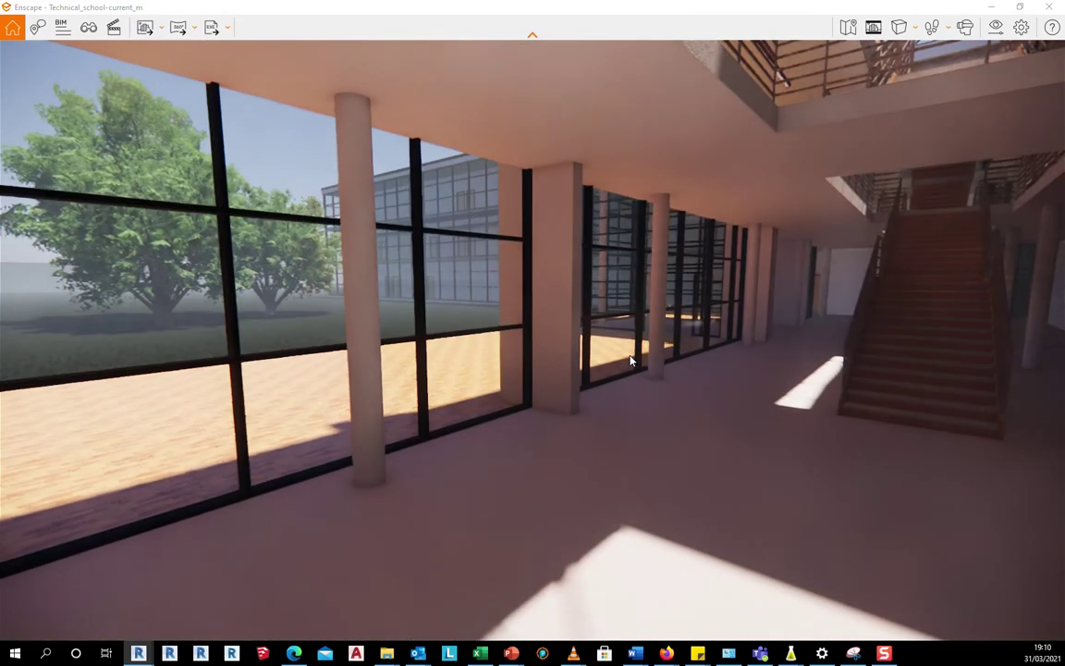
drag(699, 366, 758, 374)
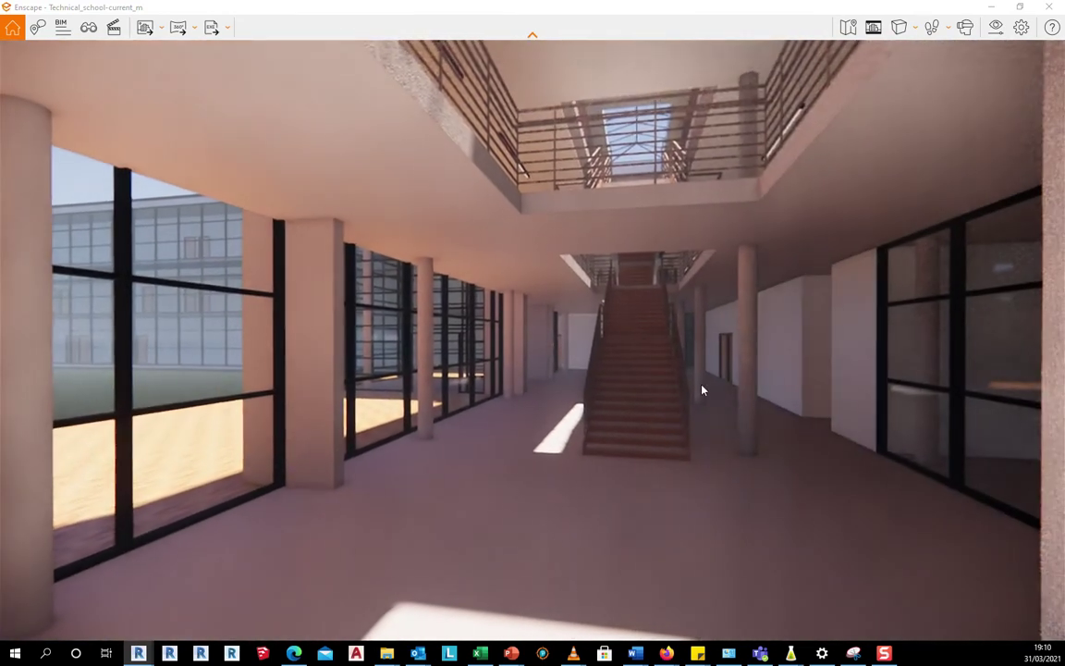
key(w)
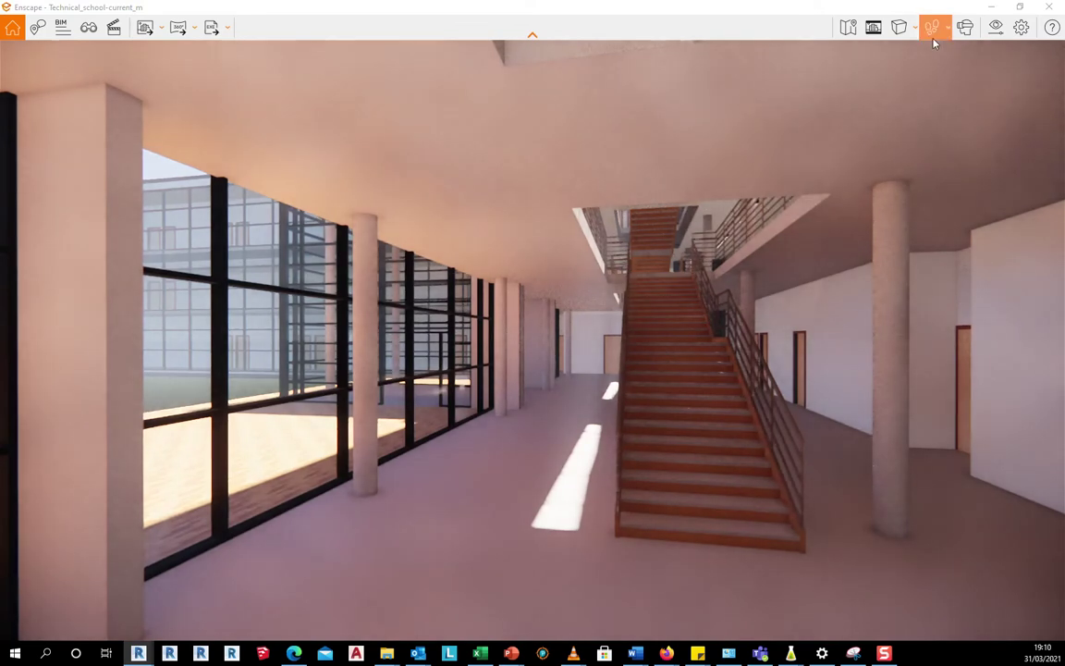
Step: Switch to fly mode and fly up past the staircase, through the upper floor and out above the roof
click(934, 42)
click(943, 73)
key(w)
key(w)
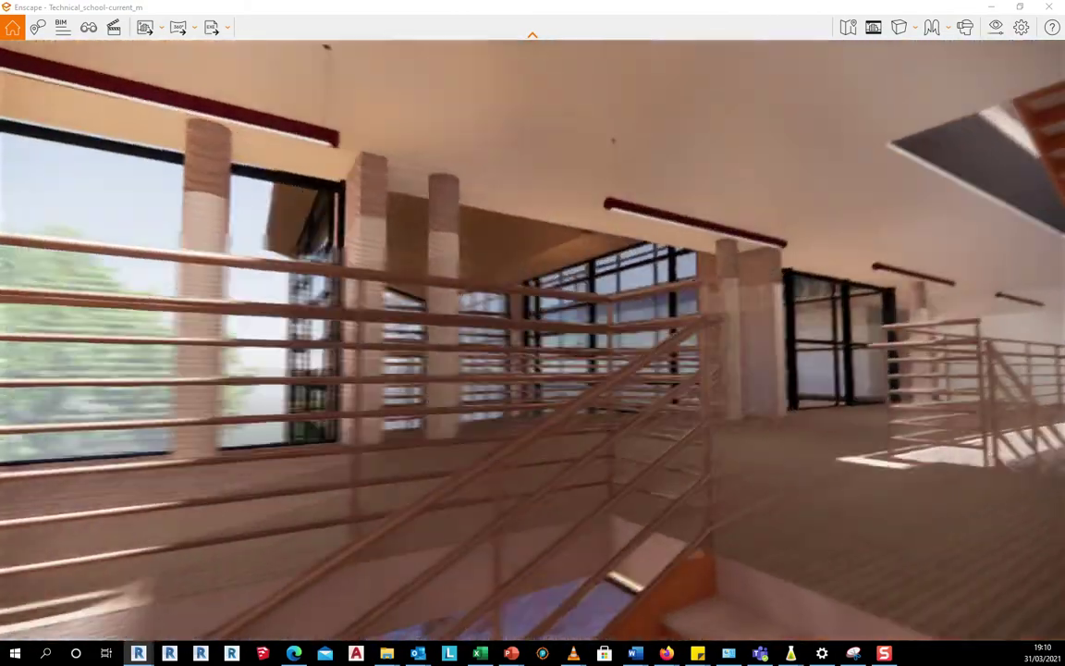
key(w)
key(w)
key(w)
key(w)
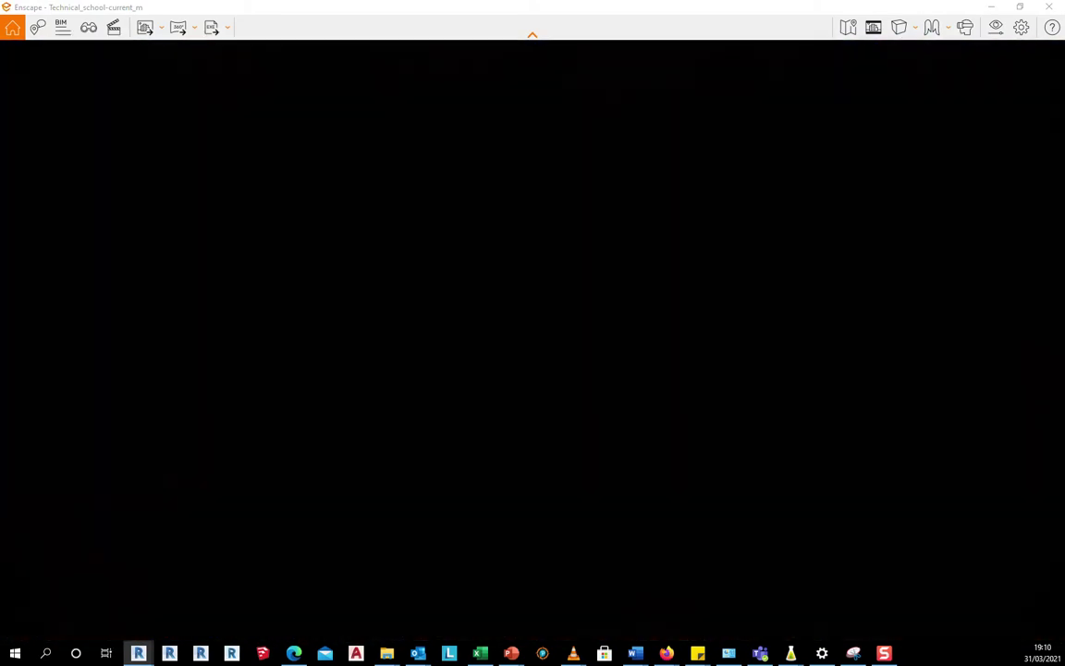
key(w)
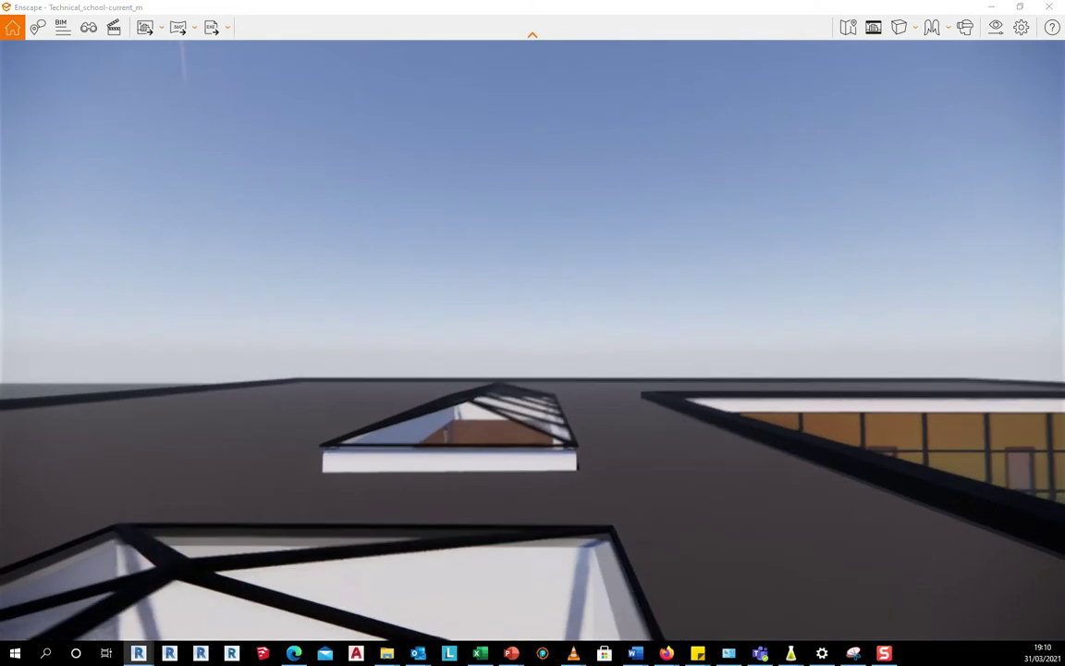
Step: Look down over the roof skylights and move forward to the farther one
right_drag(573, 407, 868, 269)
mouse_move(675, 474)
right_down()
mouse_move(583, 465)
mouse_move(665, 490)
right_up()
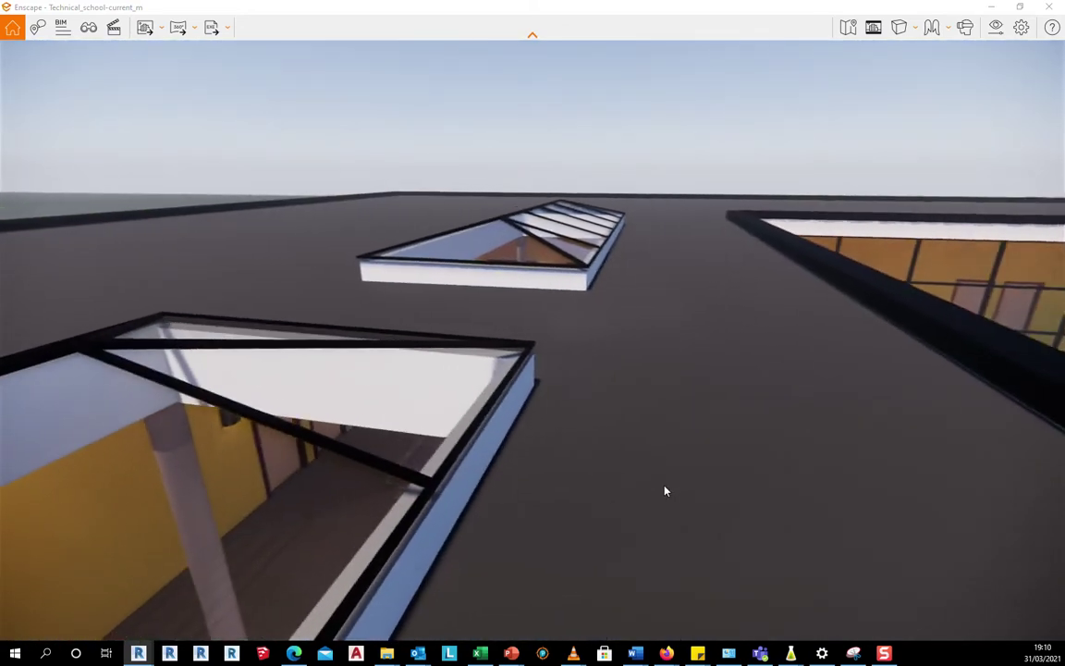
key(w)
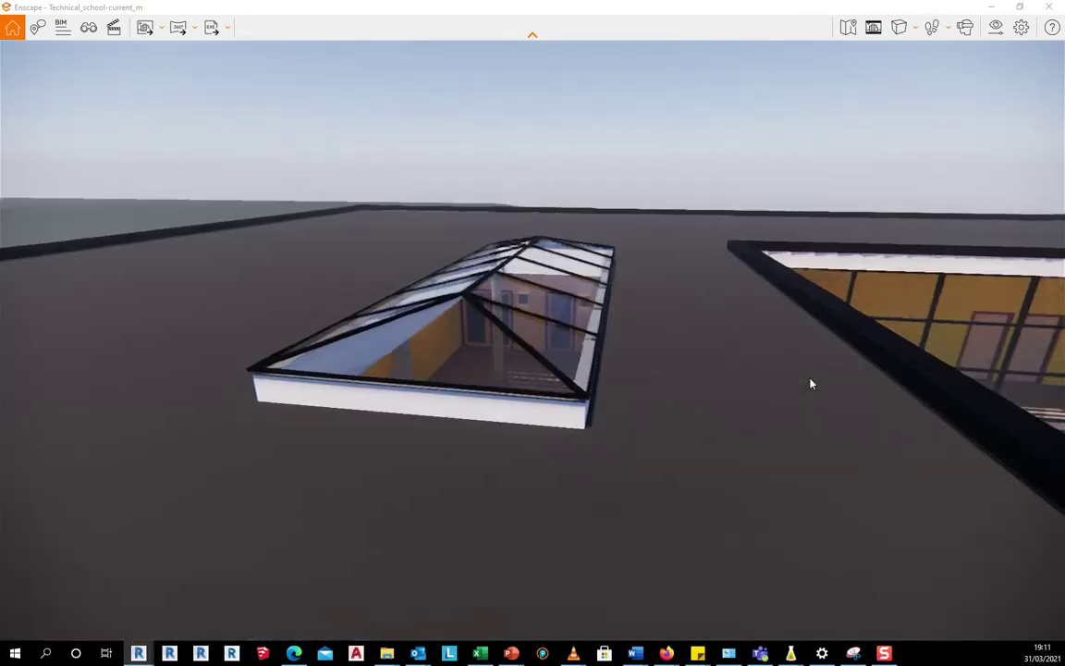
Step: Fly forward over the roof past the skylight to its far edge, facing the tree and the glazed wing
right_drag(811, 383, 751, 397)
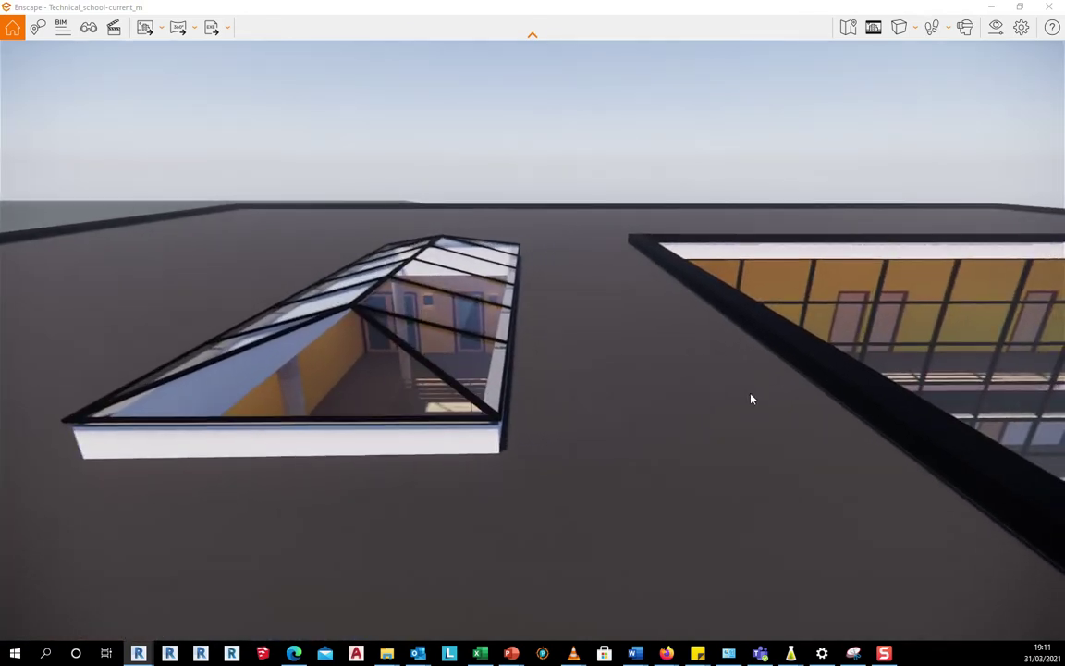
key(w)
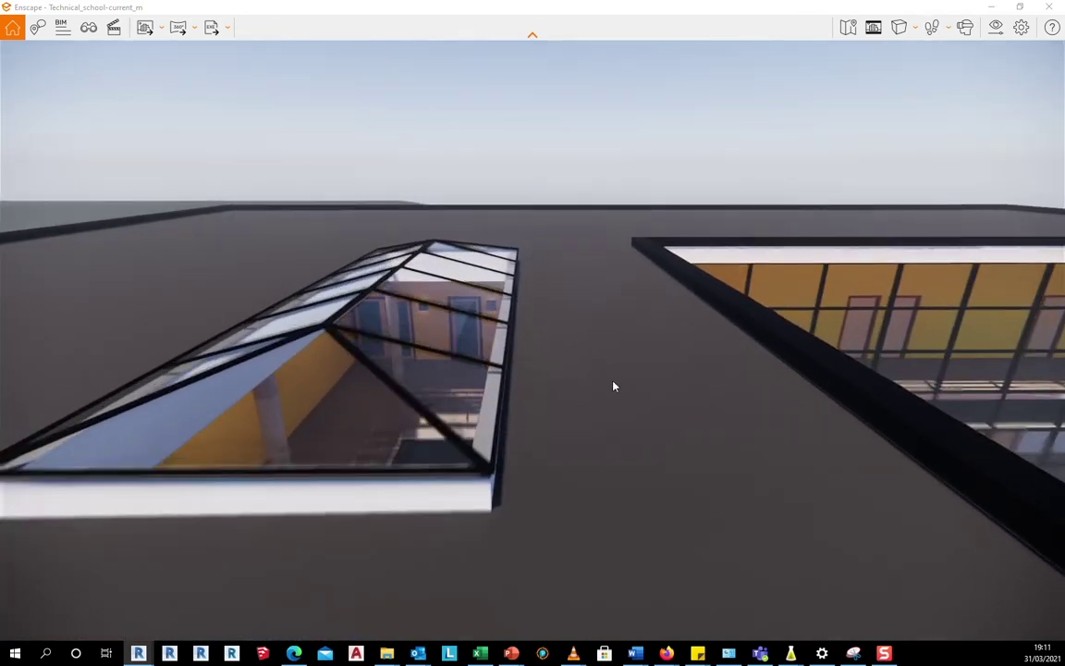
key(w)
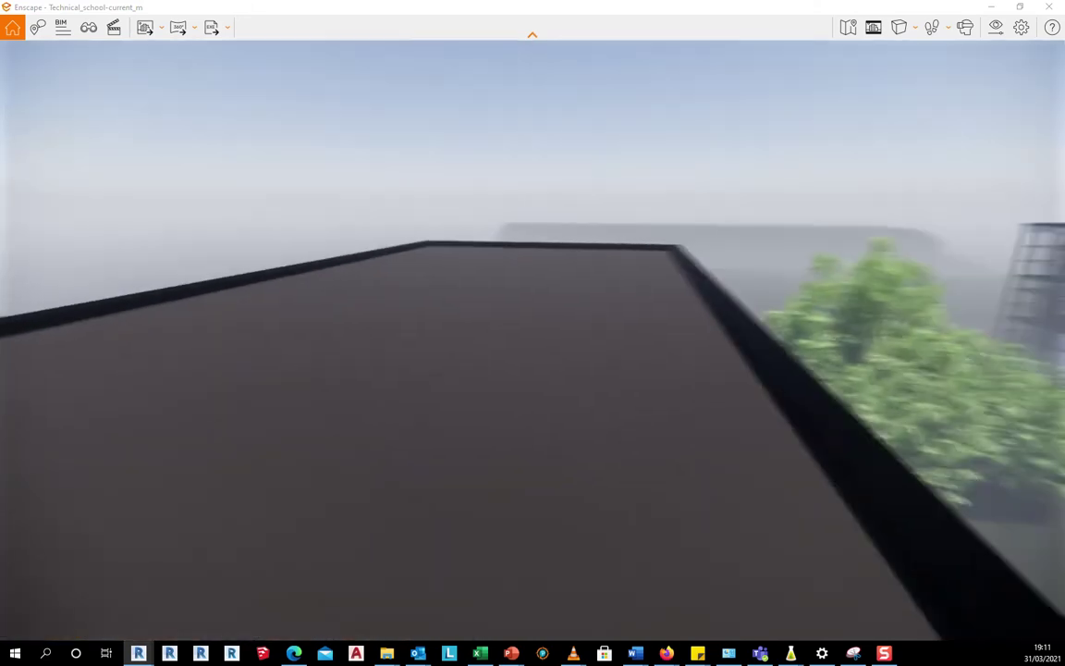
key(w)
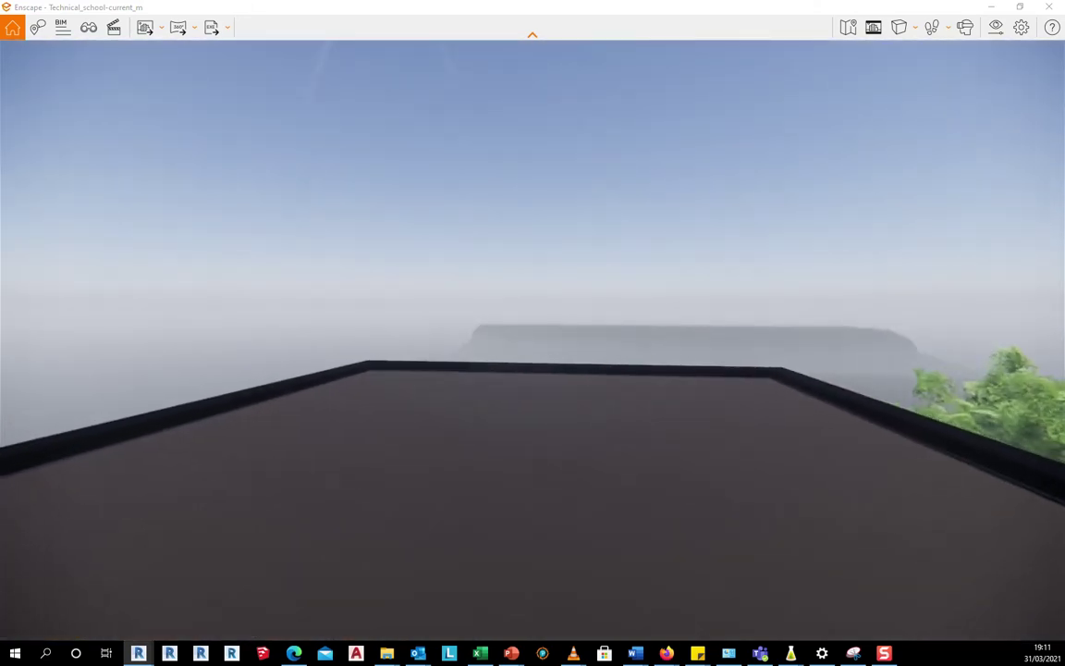
key(w)
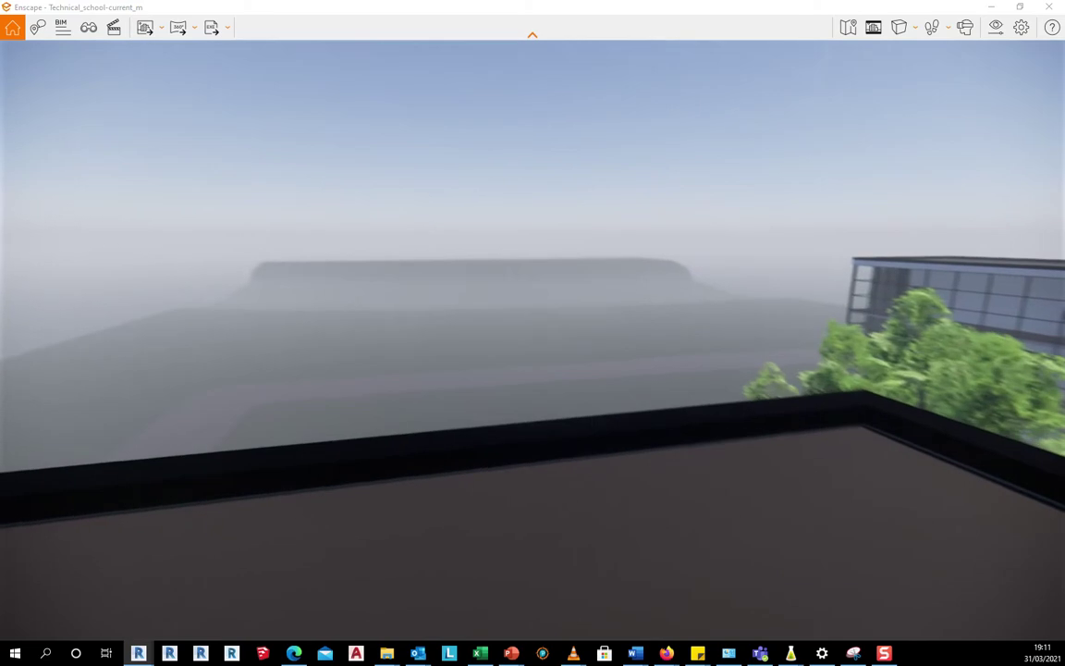
drag(638, 372, 687, 368)
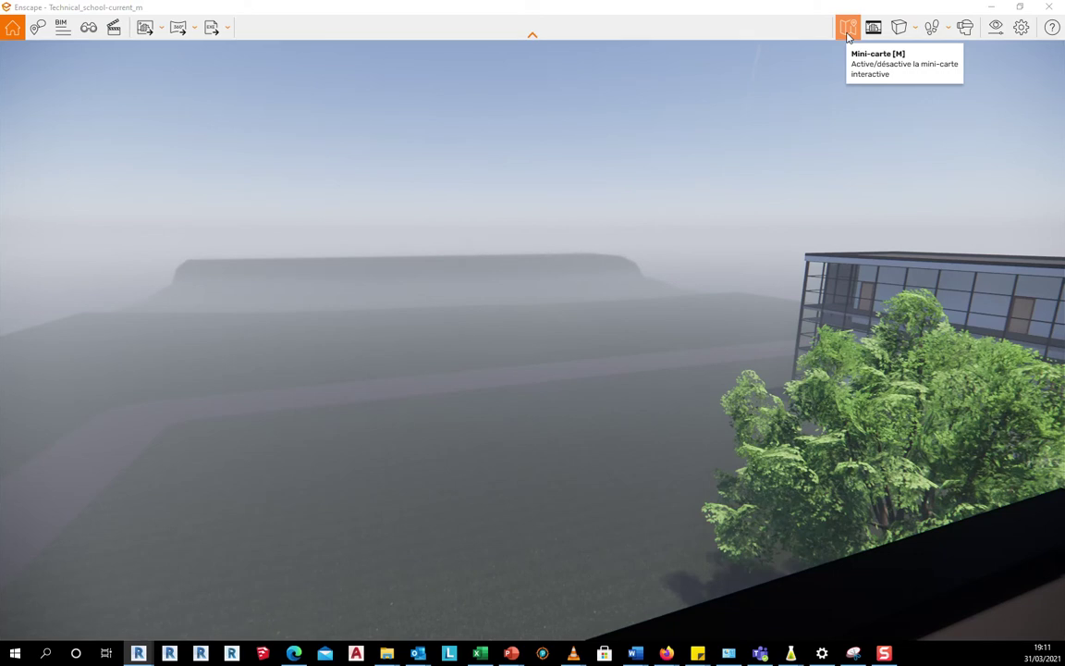
Step: Show the mini-map, enlarge it, and use it to move off the roof onto the lawn beside the building
click(848, 27)
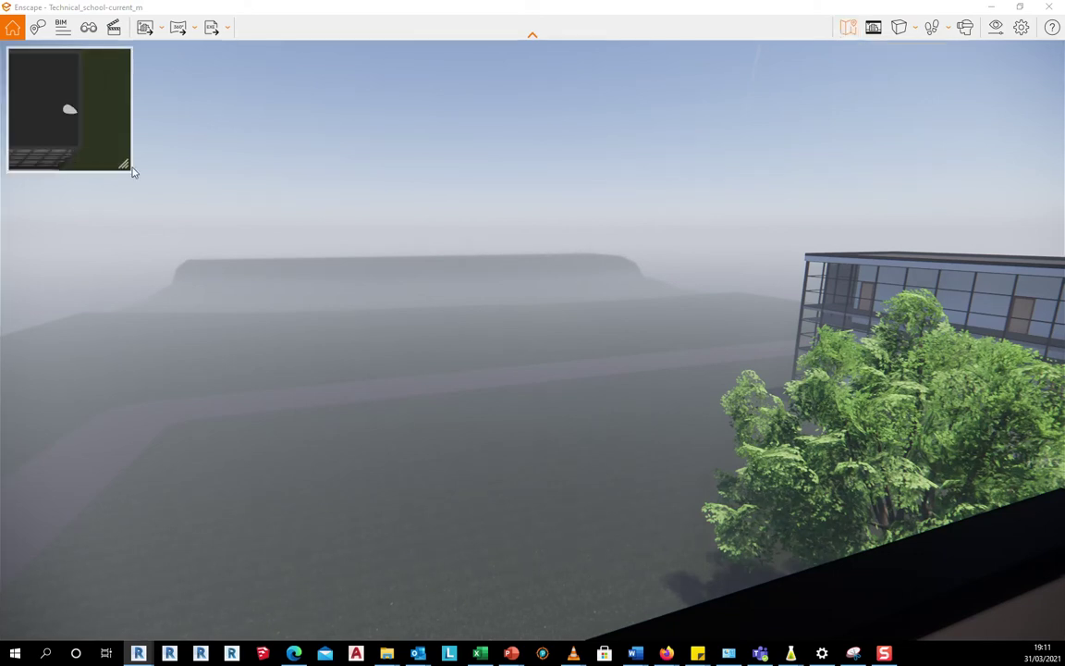
drag(130, 168, 290, 514)
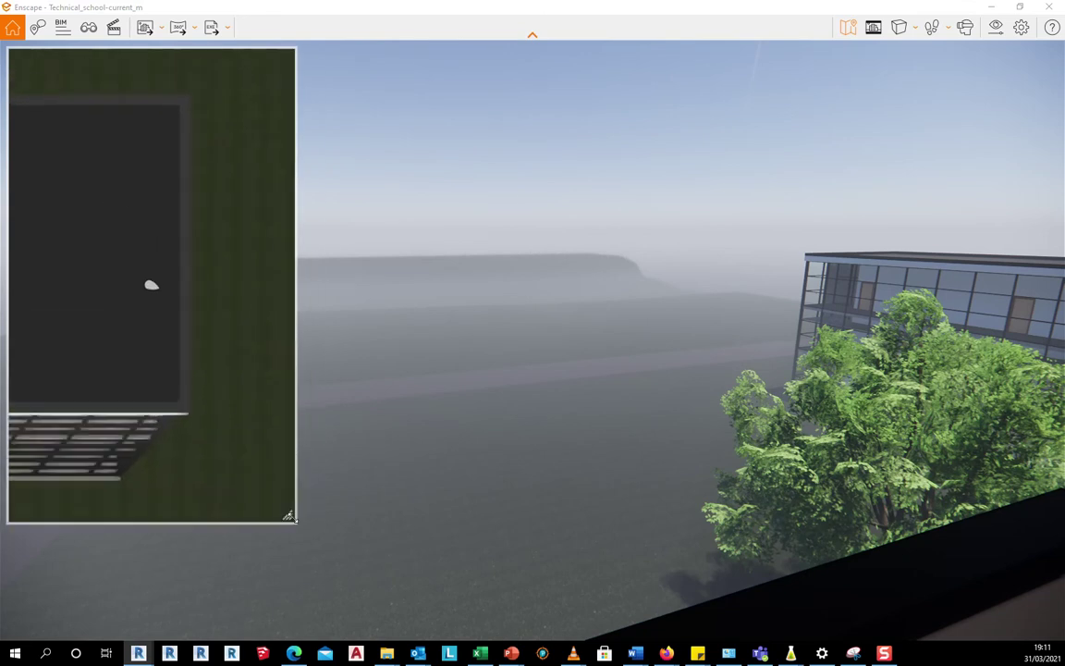
click(189, 412)
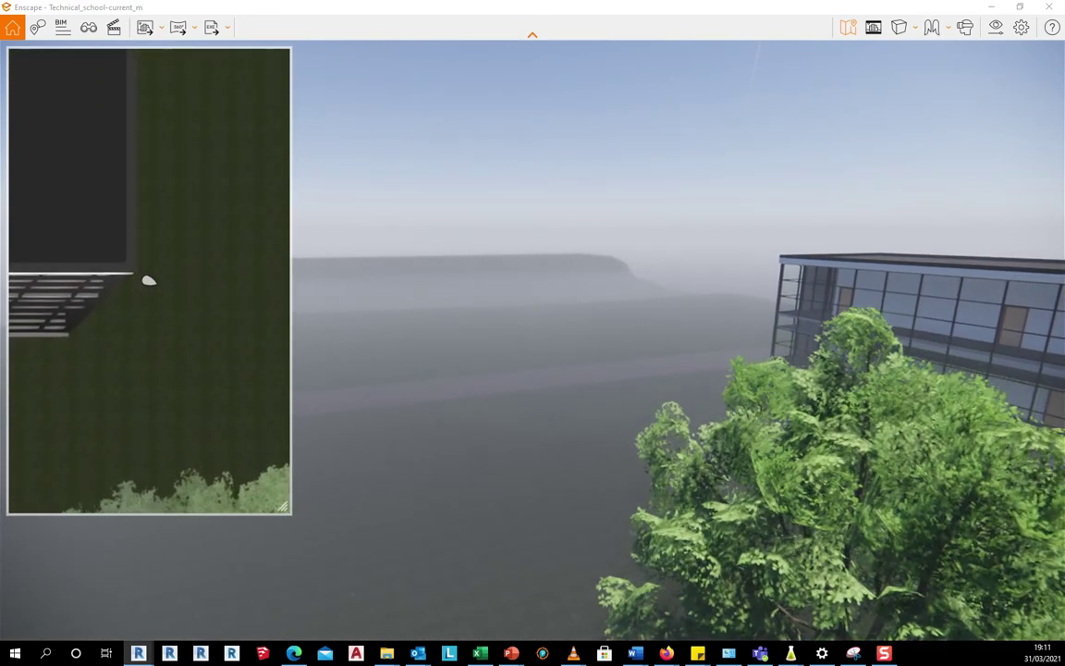
click(221, 352)
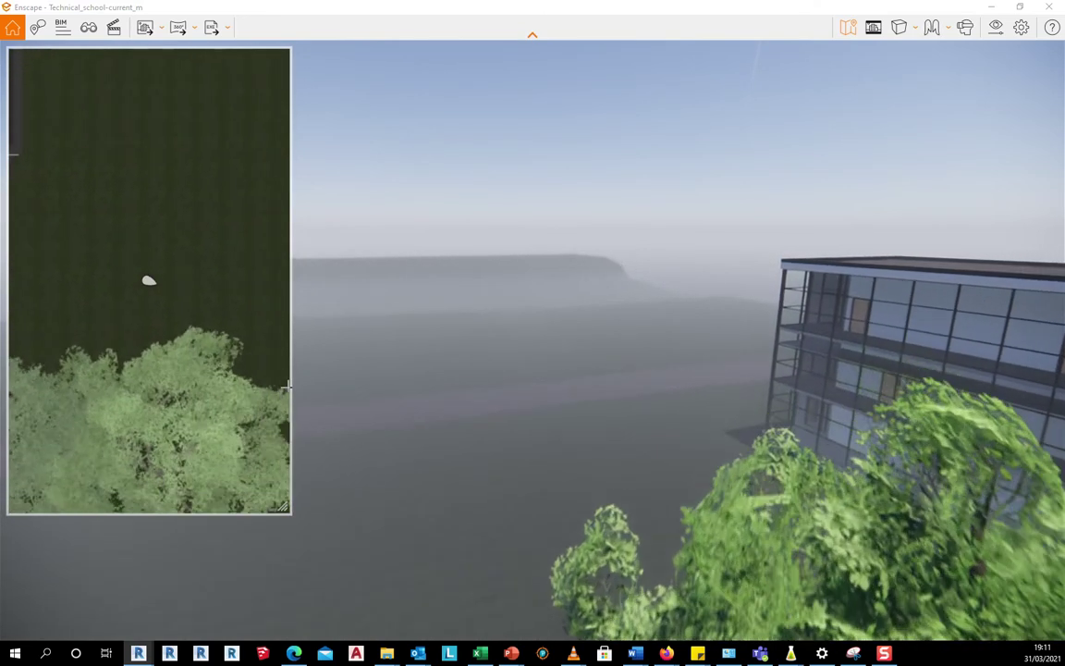
click(204, 142)
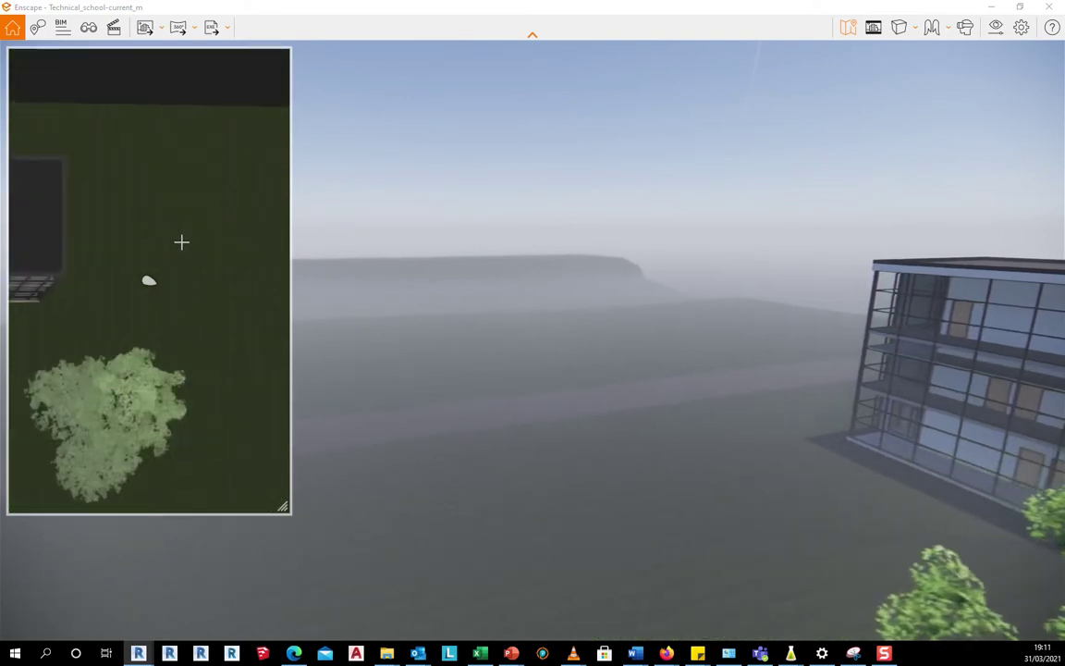
Step: Zoom the mini-map out to the whole site and use it to relocate to the parking area
scroll(163, 328, down, 3)
click(122, 384)
click(94, 324)
click(111, 310)
scroll(164, 266, up, 1)
click(164, 266)
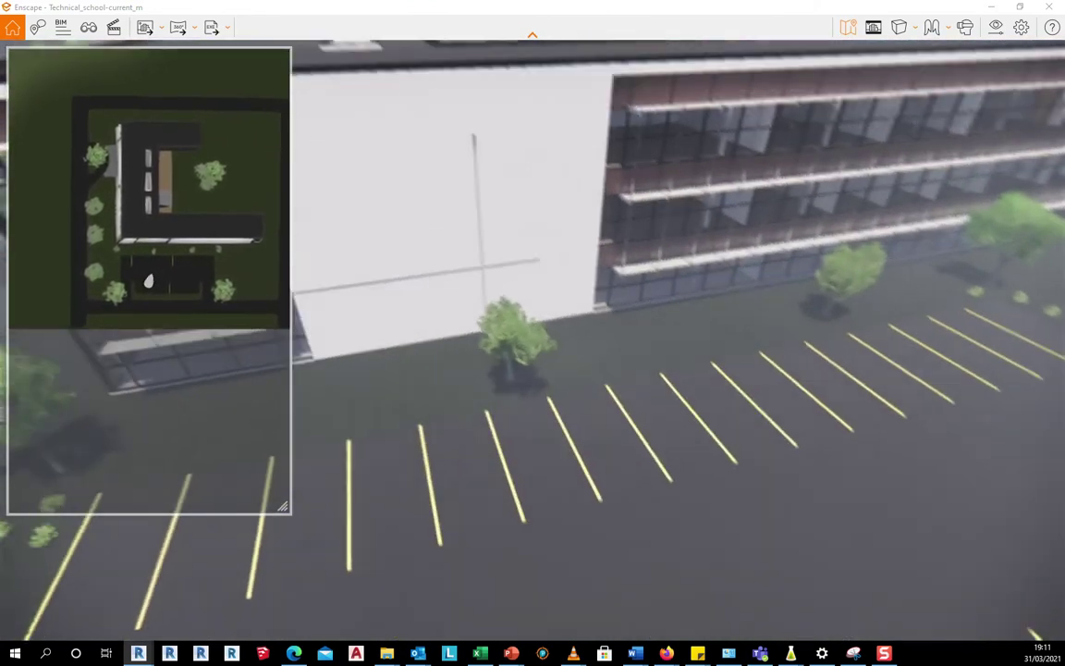
Step: Relocate beyond the road corner on the courtyard side, frame the building's open courtyard and both wings, and hide the mini-map
drag(592, 351, 440, 305)
click(240, 160)
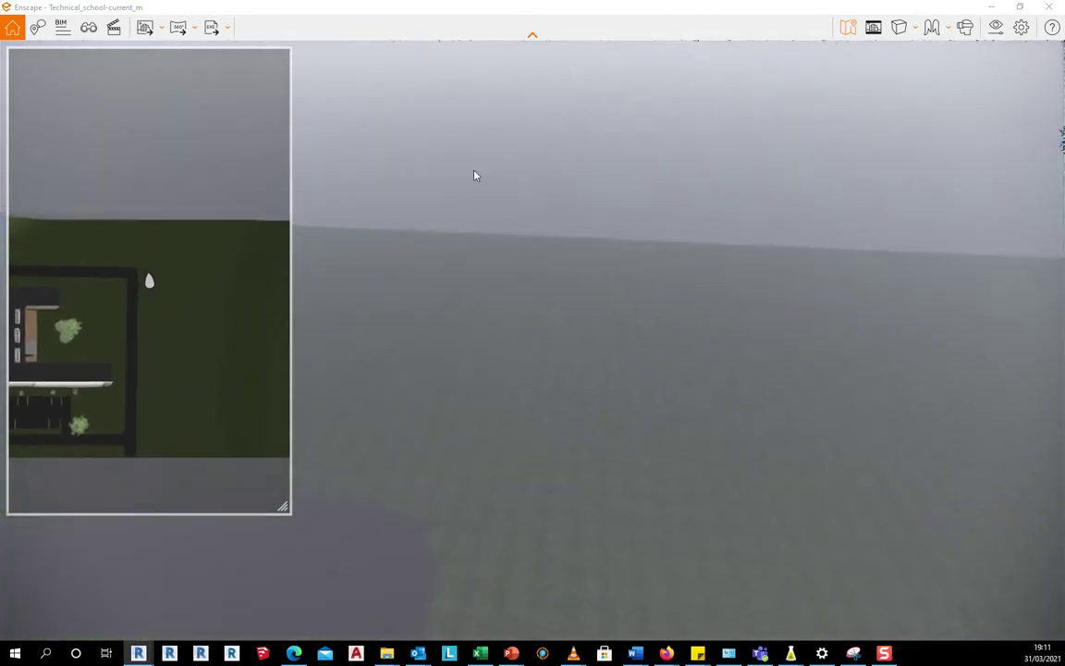
mouse_move(592, 296)
mouse_down()
mouse_move(379, 363)
mouse_move(377, 349)
mouse_move(906, 273)
mouse_move(609, 330)
mouse_up()
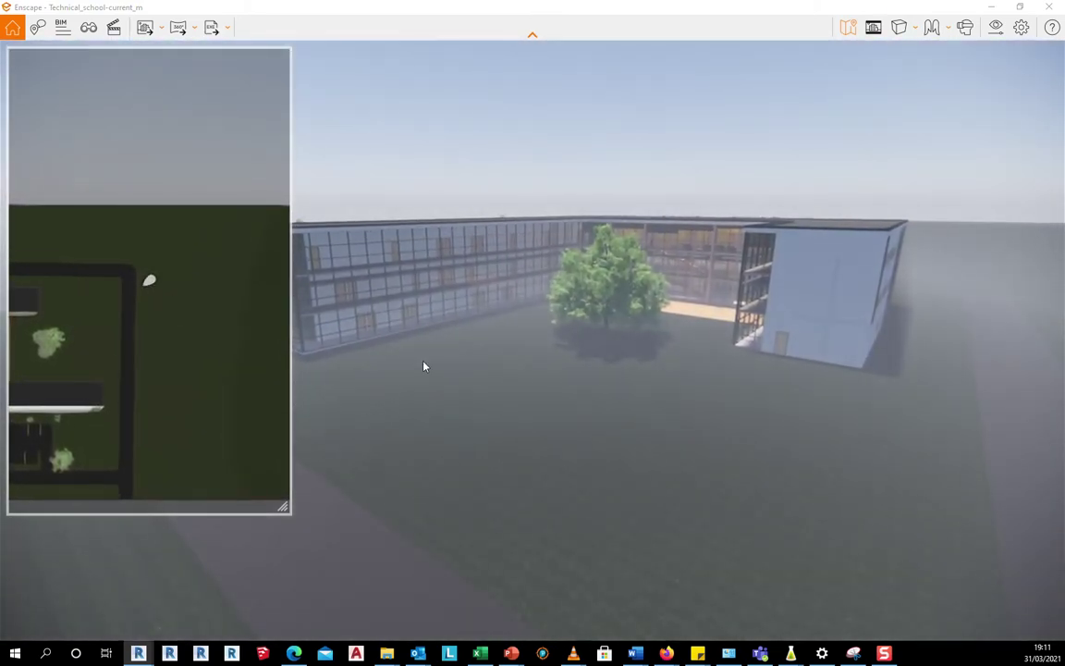
click(848, 27)
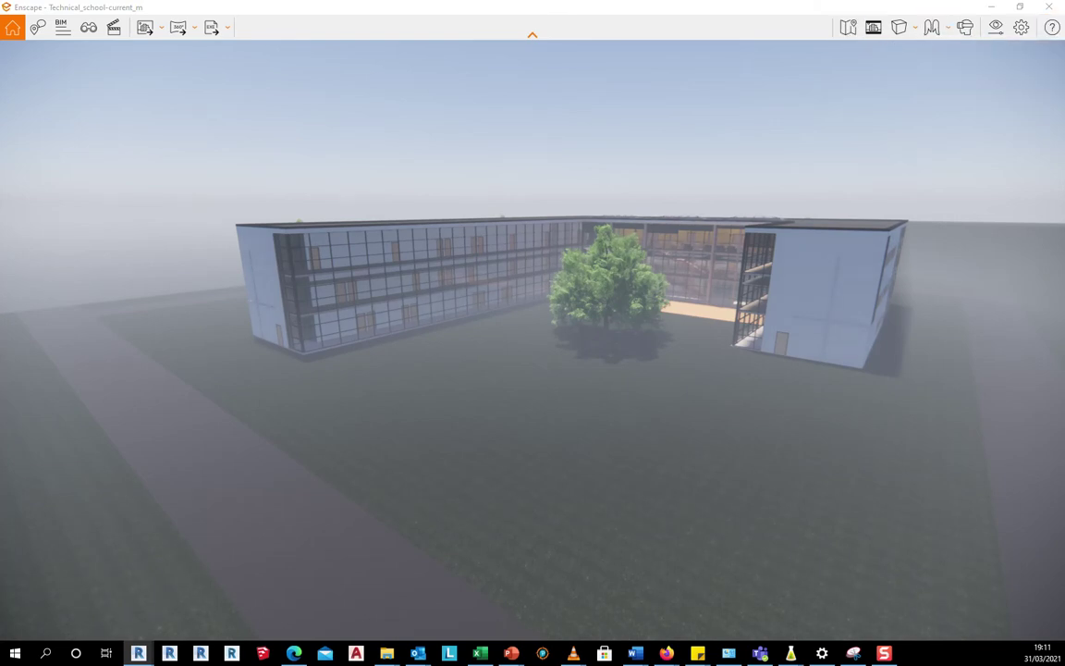
drag(825, 192, 693, 244)
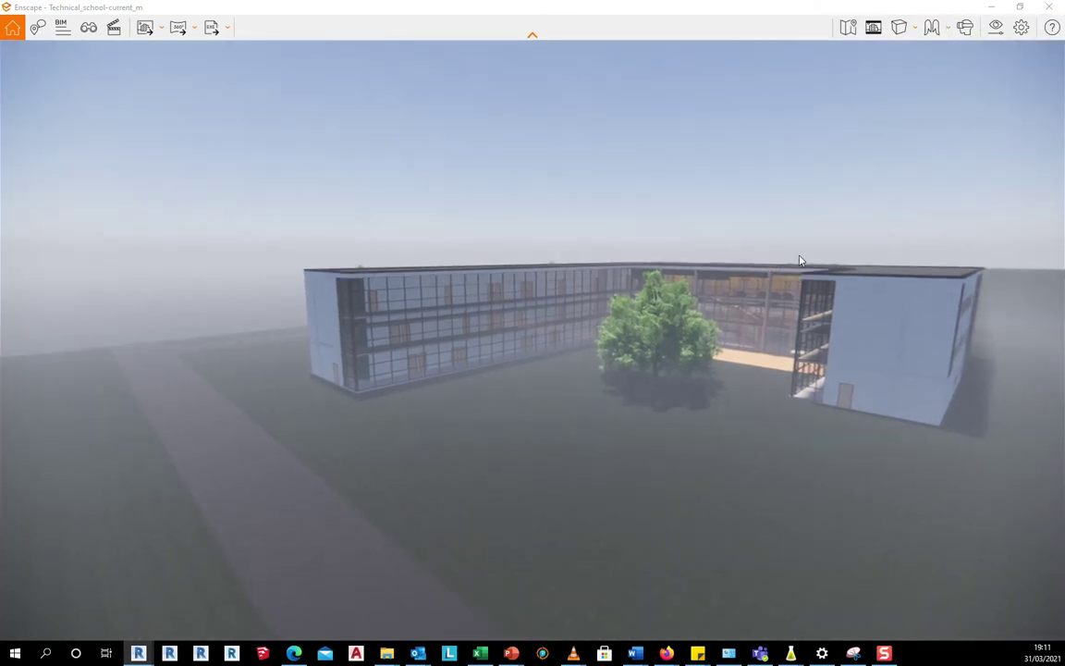
drag(393, 161, 564, 185)
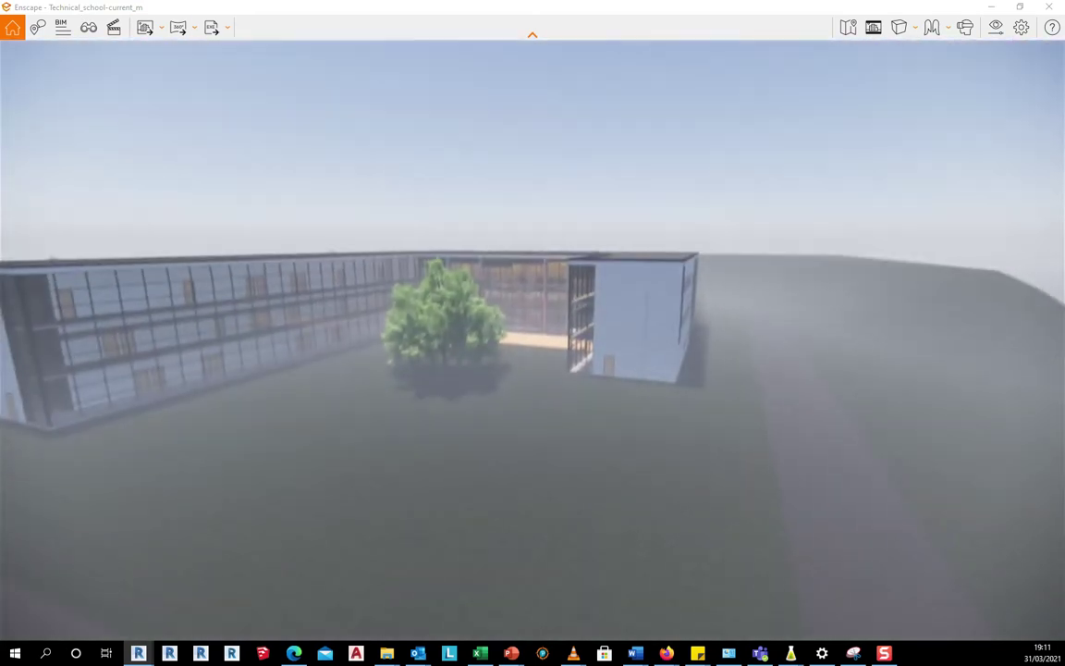
Step: Open view management and compare its view list with the 3D views in the Revit project, selecting Enscape Vue 3D 1 there
click(82, 35)
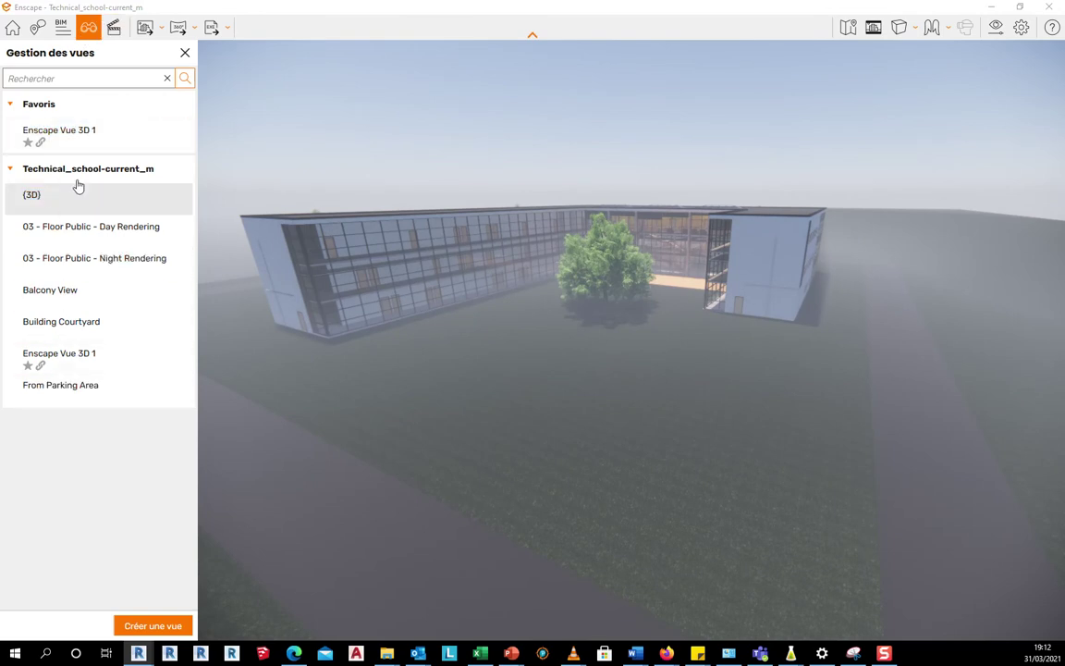
drag(204, 7, 438, 40)
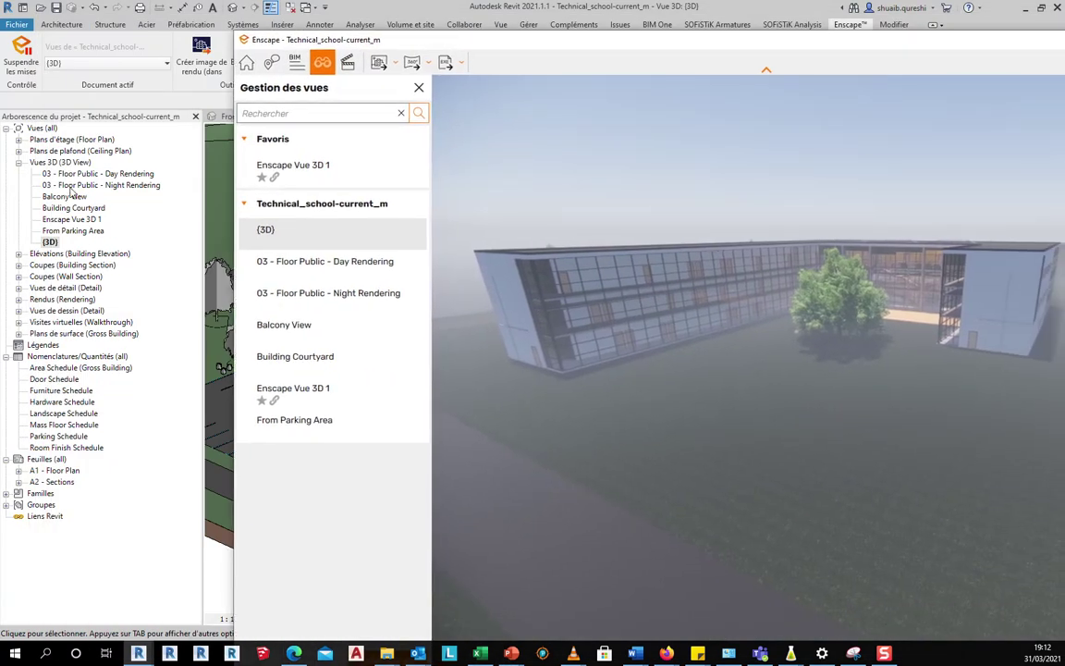
click(65, 219)
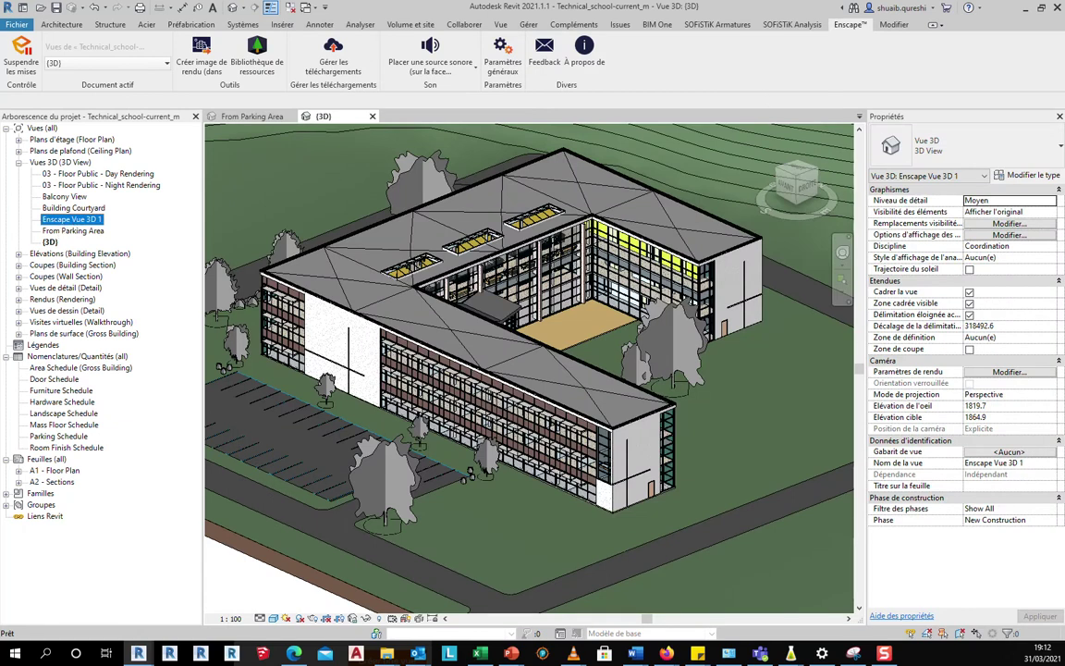
drag(1063, 39, 820, 1)
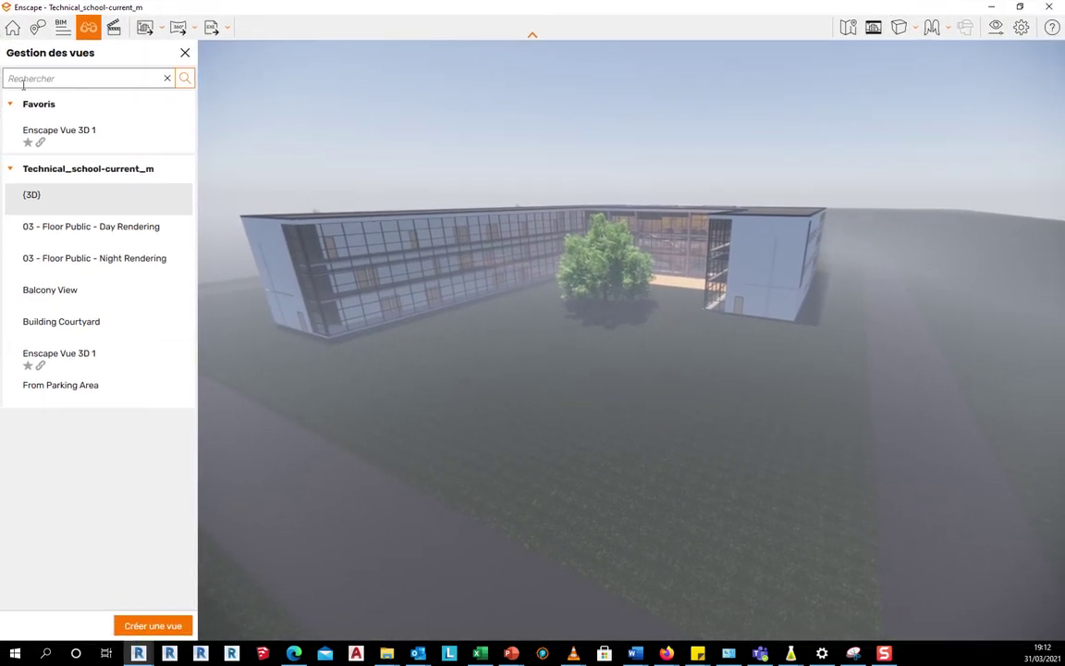
Step: Create a view of the current camera position named WEBINAR ENSCAPE and mark it as a favorite
click(154, 625)
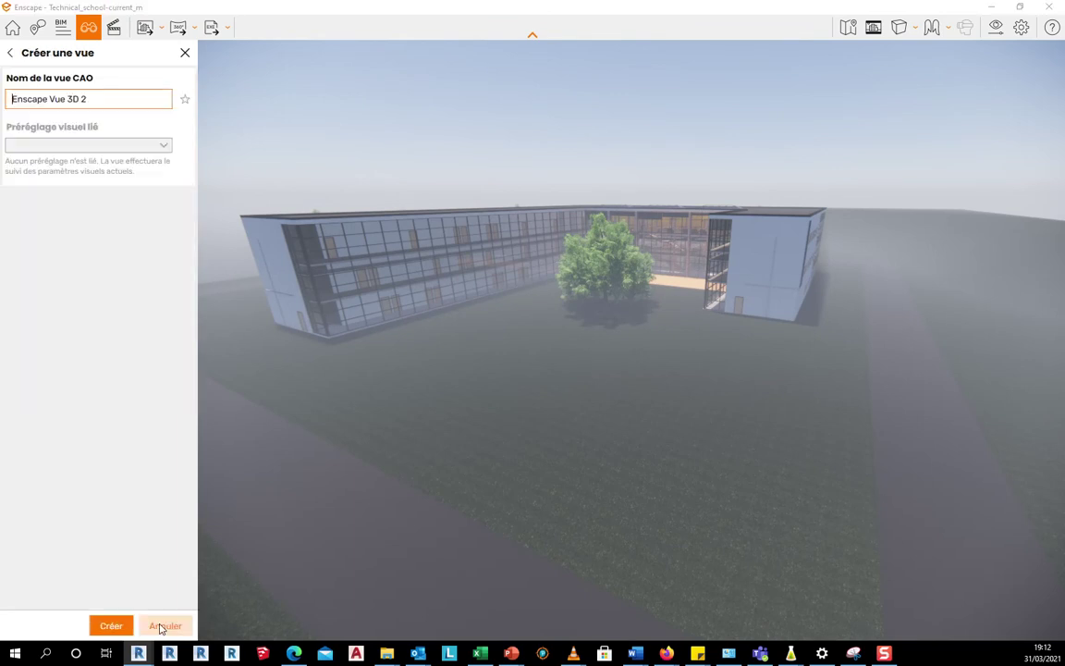
key(ctrl+a)
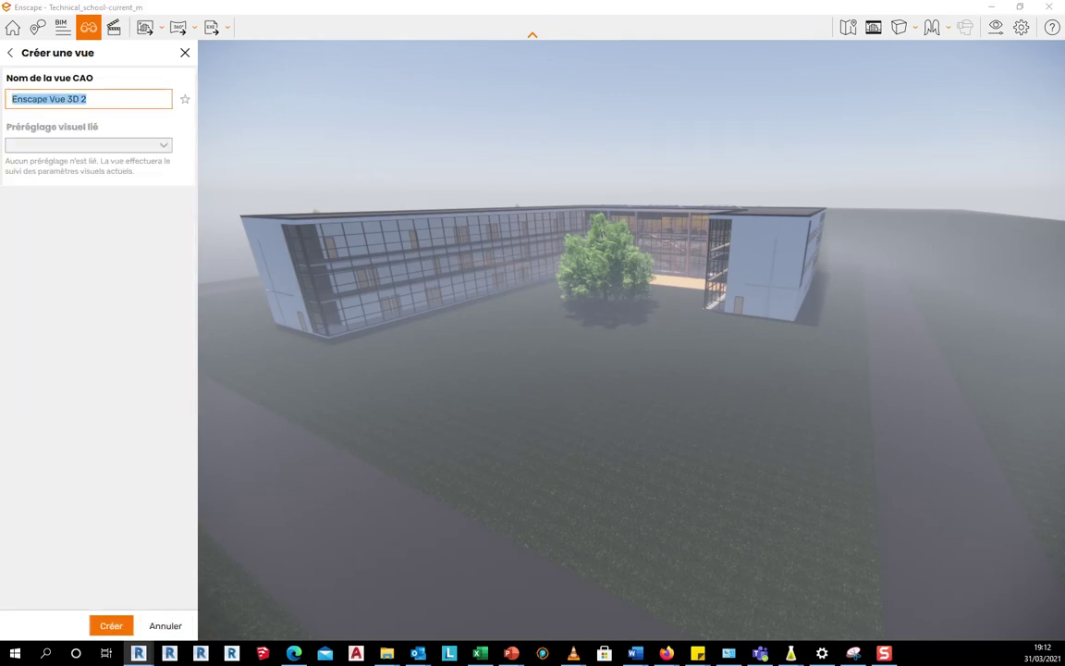
text(WEBINAR ENSCAPE)
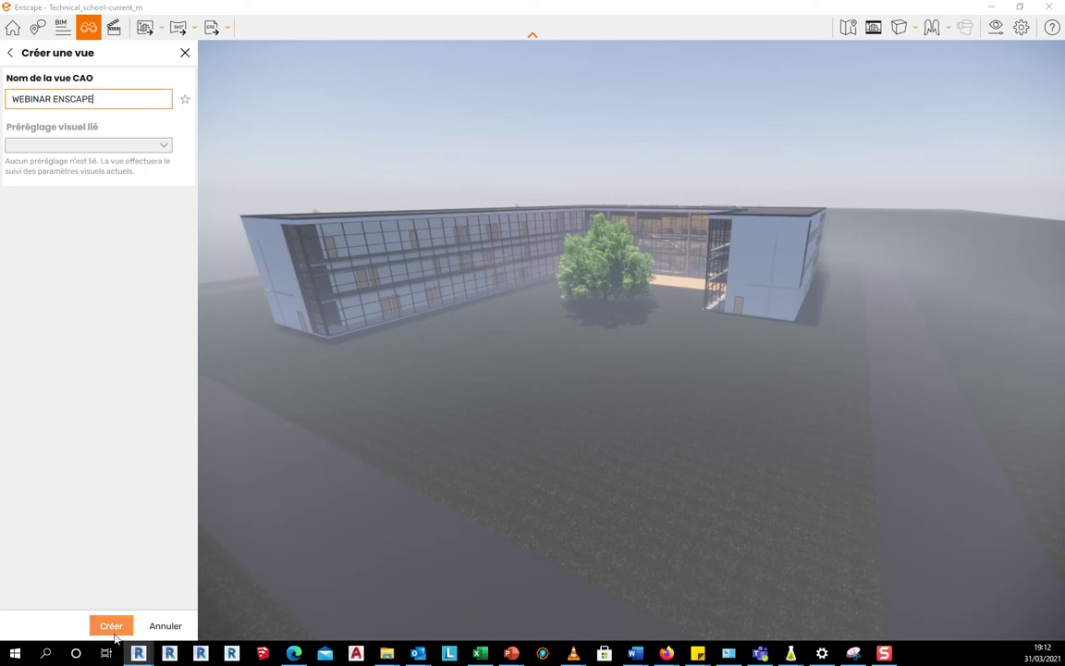
click(185, 100)
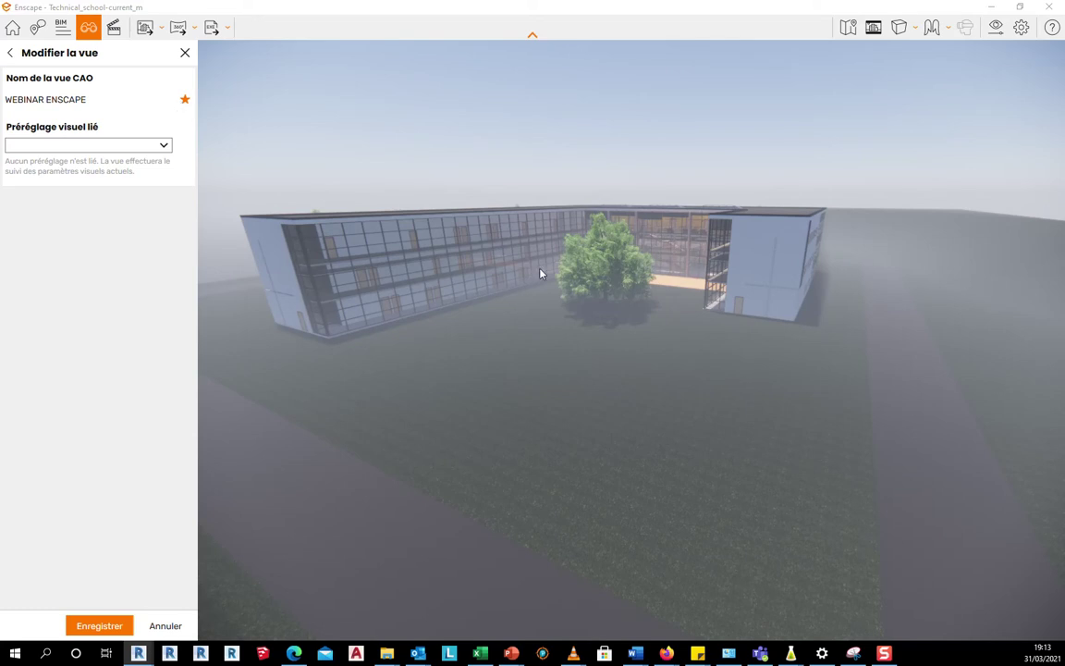
Step: Choose EXPORT TYPE 1 as the WEBINAR ENSCAPE view's linked visual preset, revisit the preset choice, and save the view
click(118, 145)
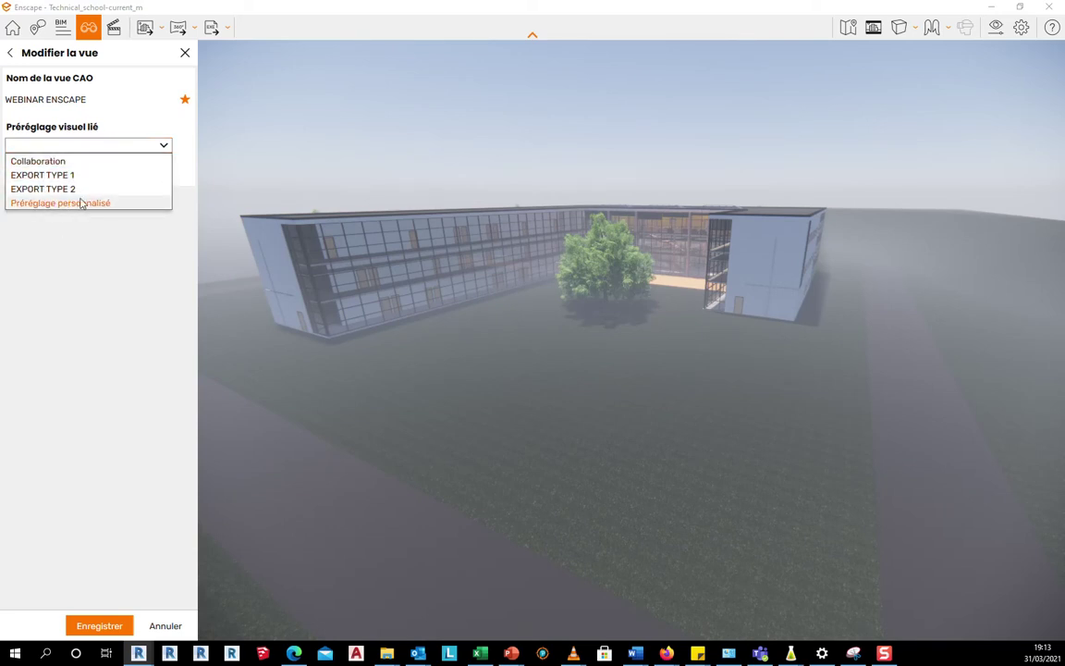
click(74, 175)
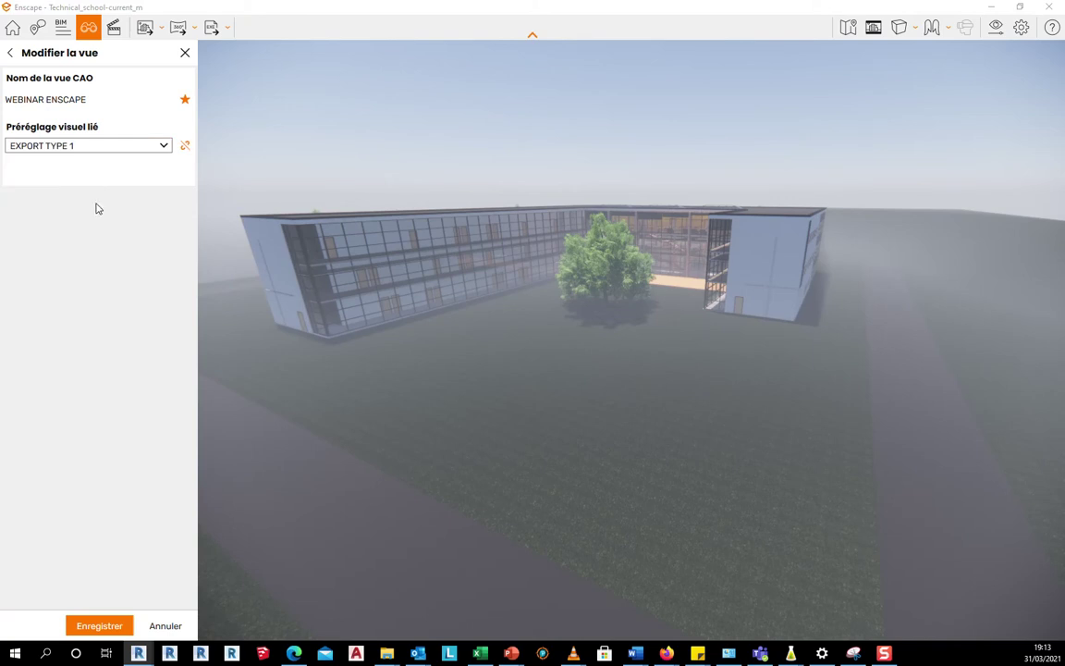
click(134, 145)
click(111, 155)
click(88, 630)
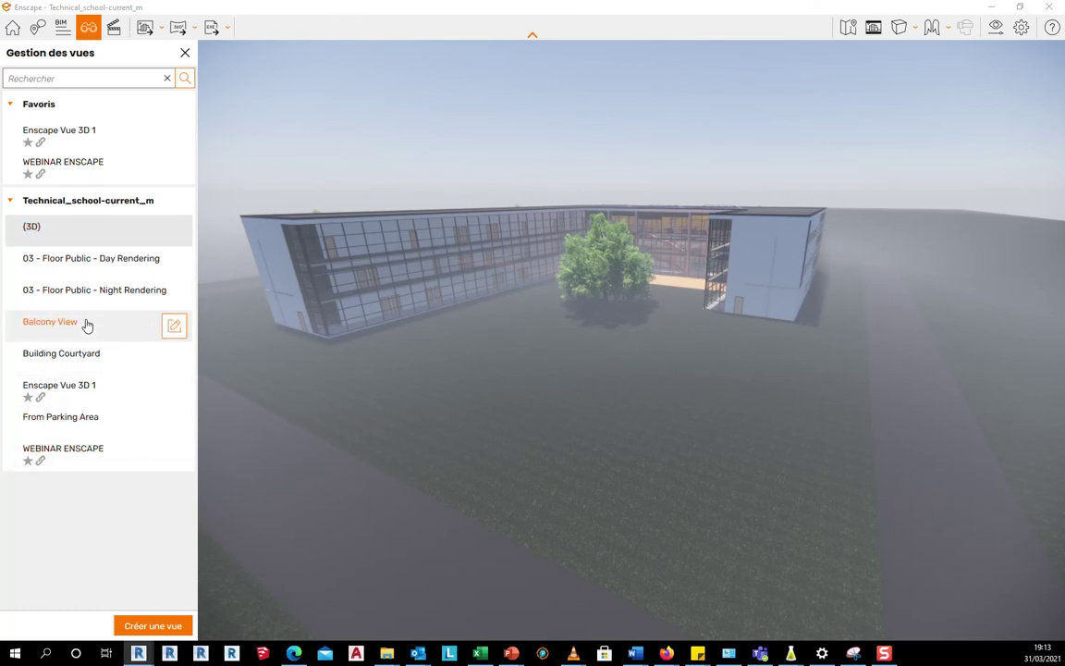
Step: Switch to Revit and open the WEBINAR ENSCAPE 3D view from the project's view list
drag(316, 9, 490, 103)
key(ctrl)
key(ctrl)
key(ctrl)
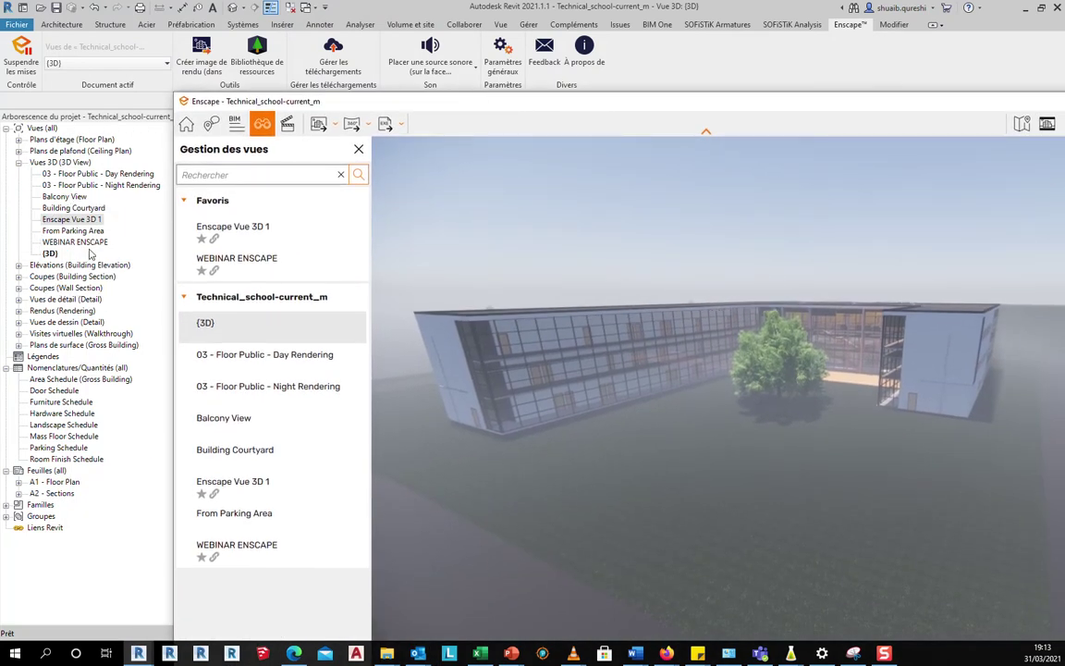
key(super+Up)
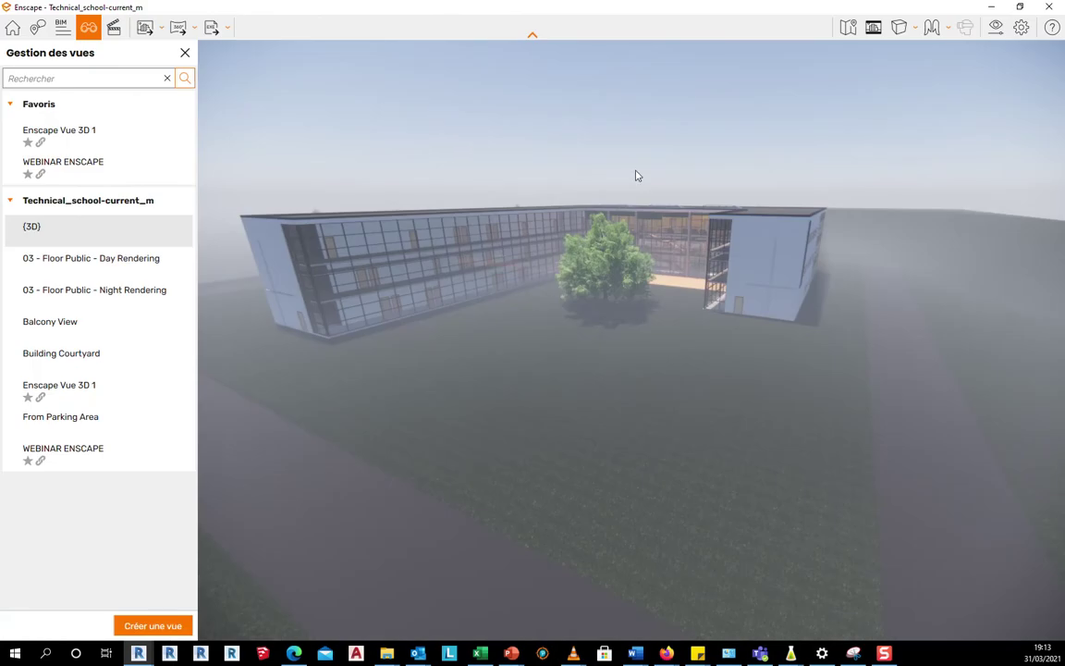
drag(375, 11, 634, 143)
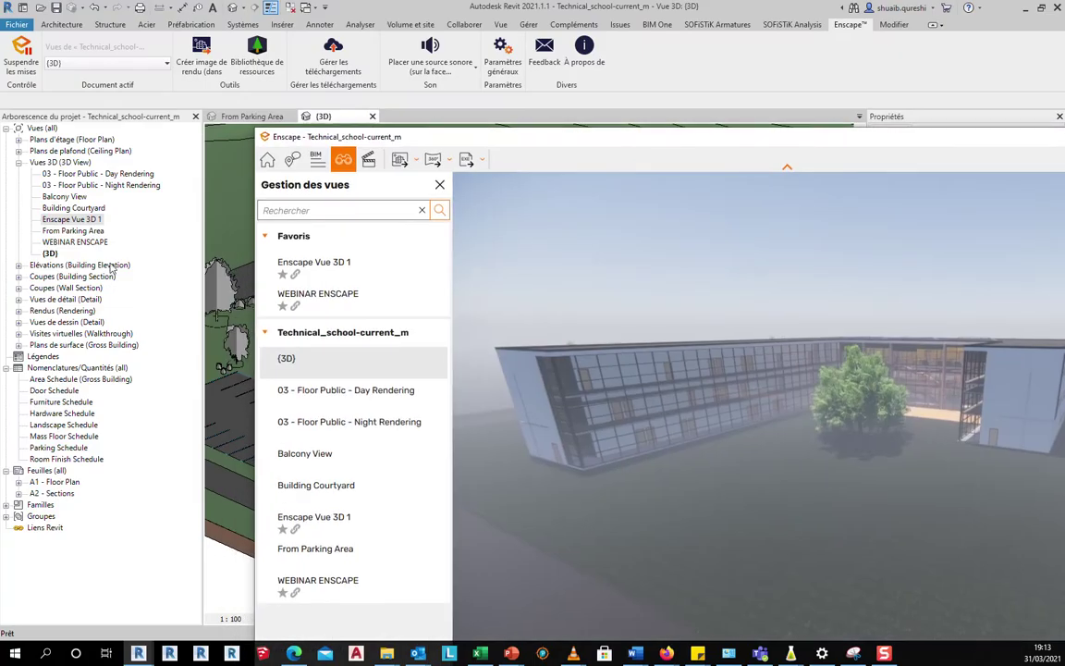
double_click(78, 241)
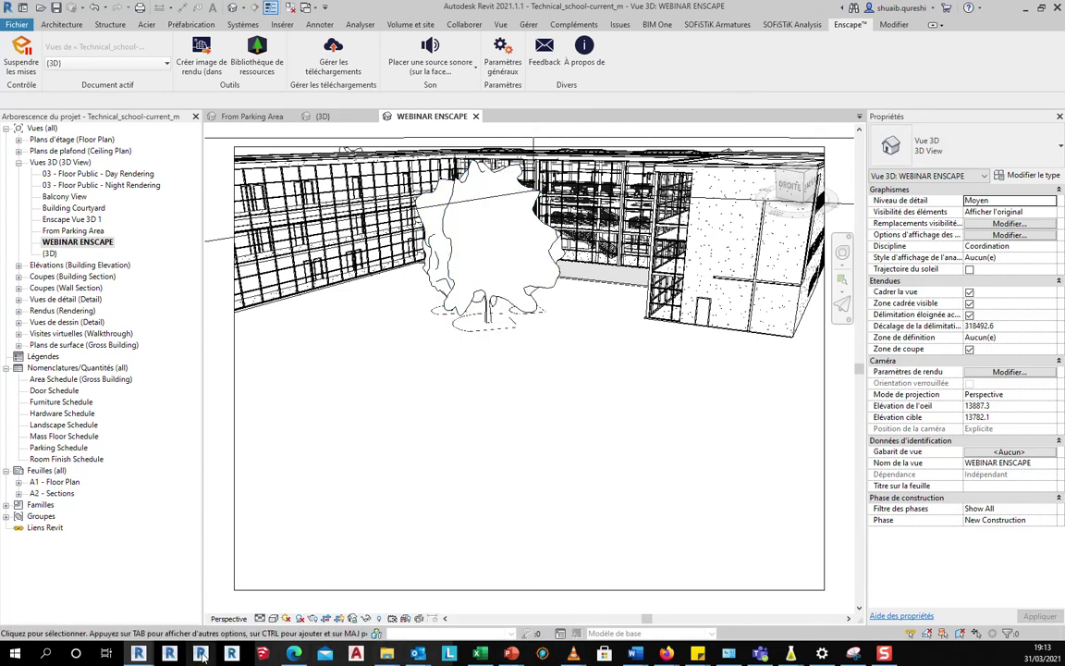
Step: Switch back to the maximized Enscape window and open the video editor
mouse_move(138, 654)
click(152, 588)
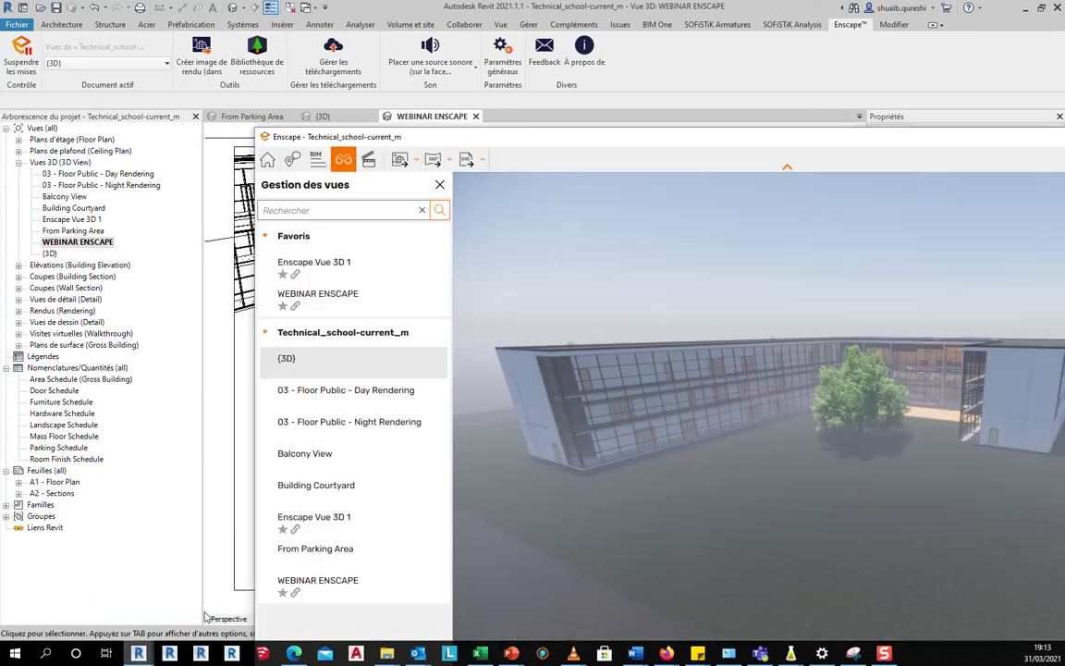
double_click(558, 143)
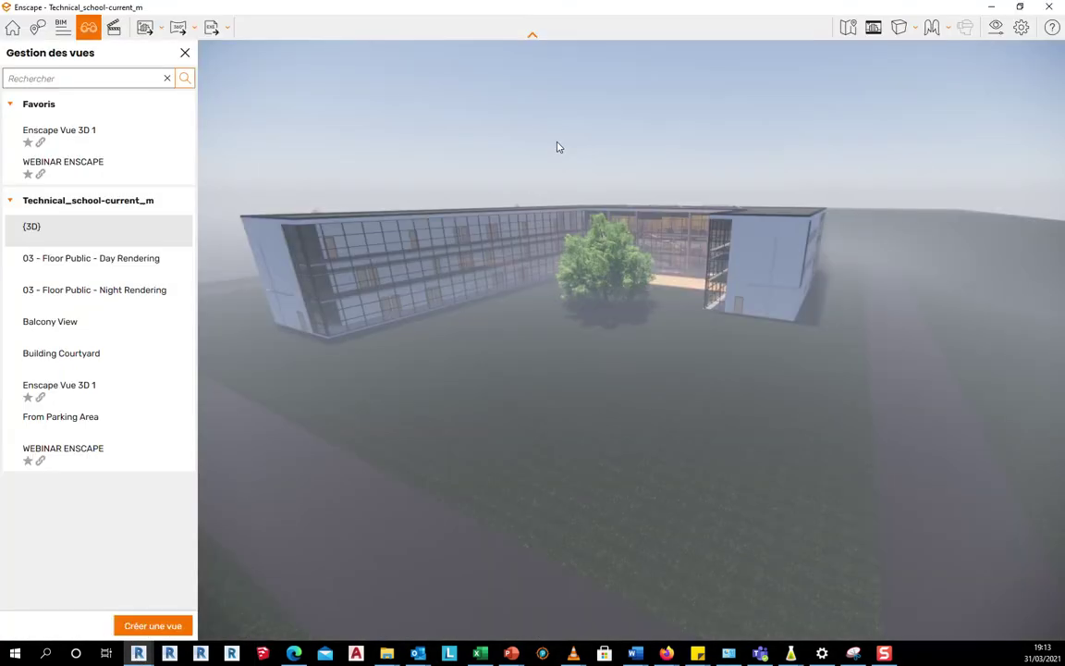
click(113, 27)
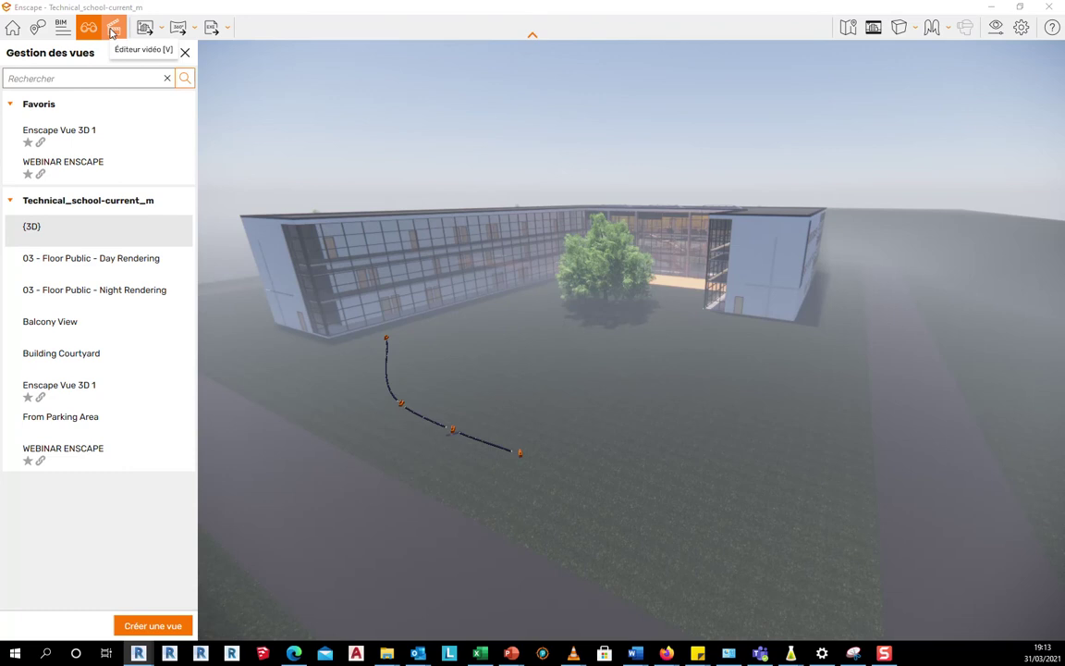
Step: Collapse the favorites and project groups in the view management list, and return to the video editor
click(88, 28)
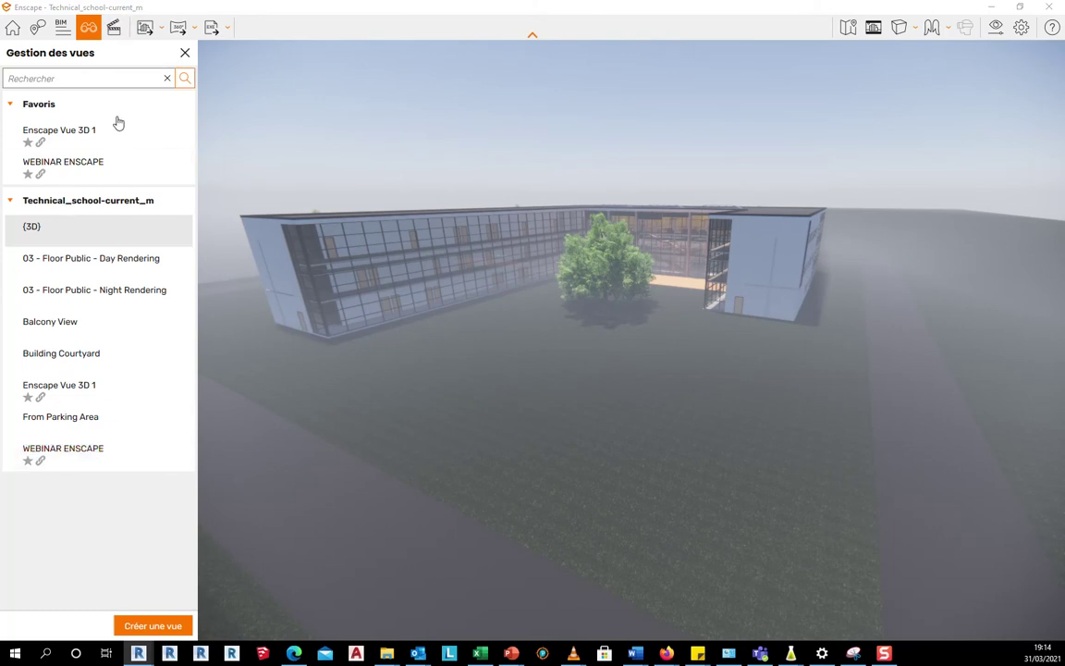
click(10, 103)
click(31, 132)
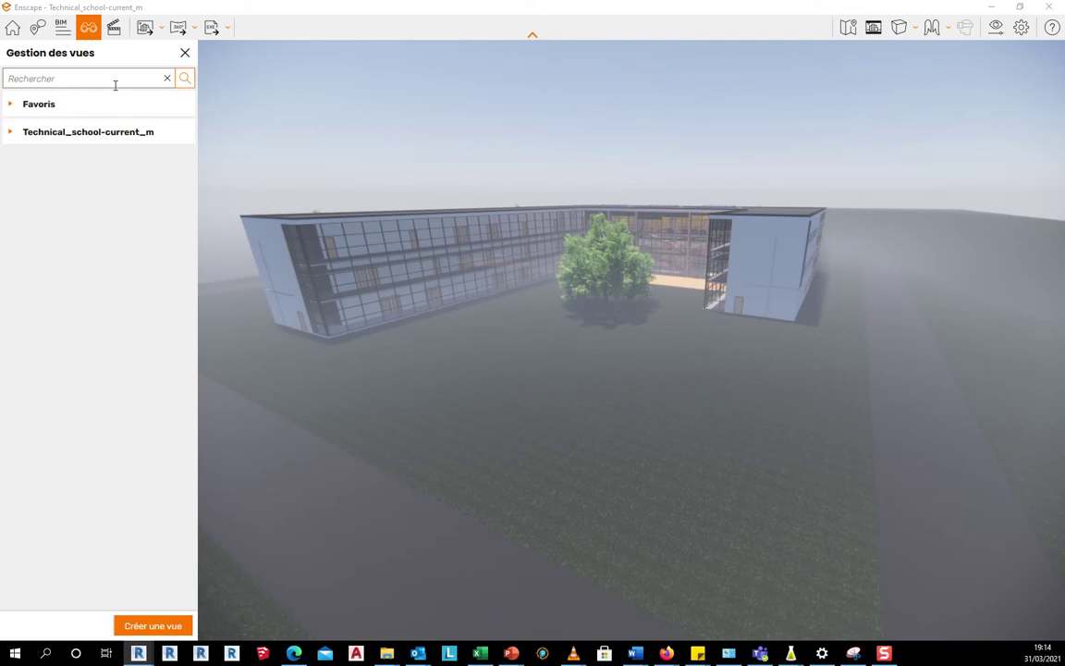
click(112, 29)
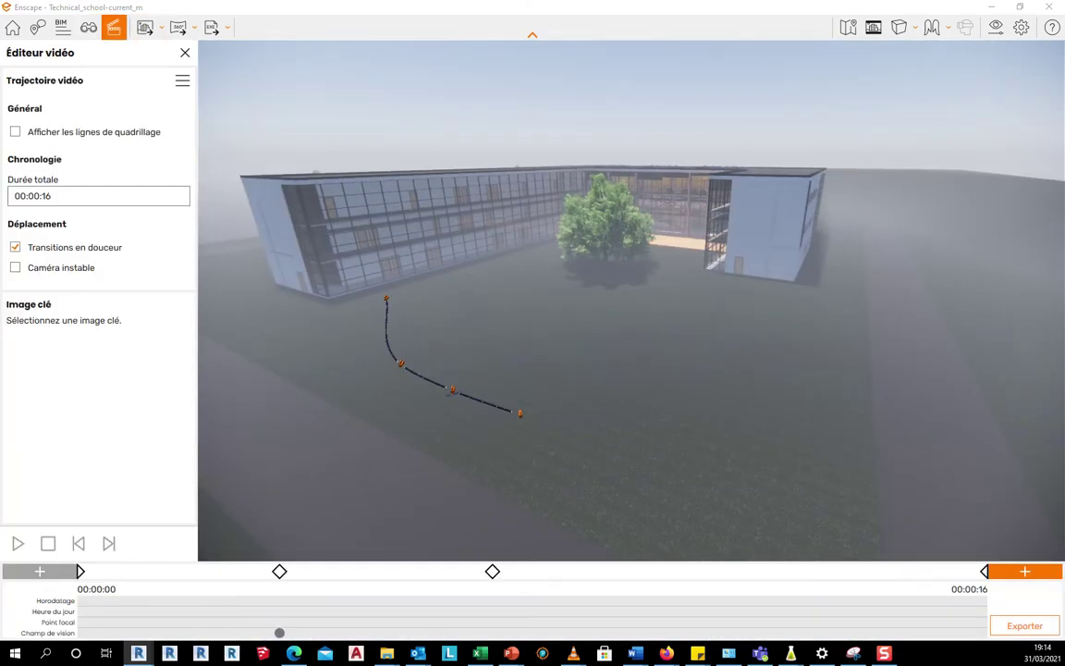
Step: Examine the video path and its keyframes from several camera angles, trying the grid lines display option
drag(339, 308, 424, 275)
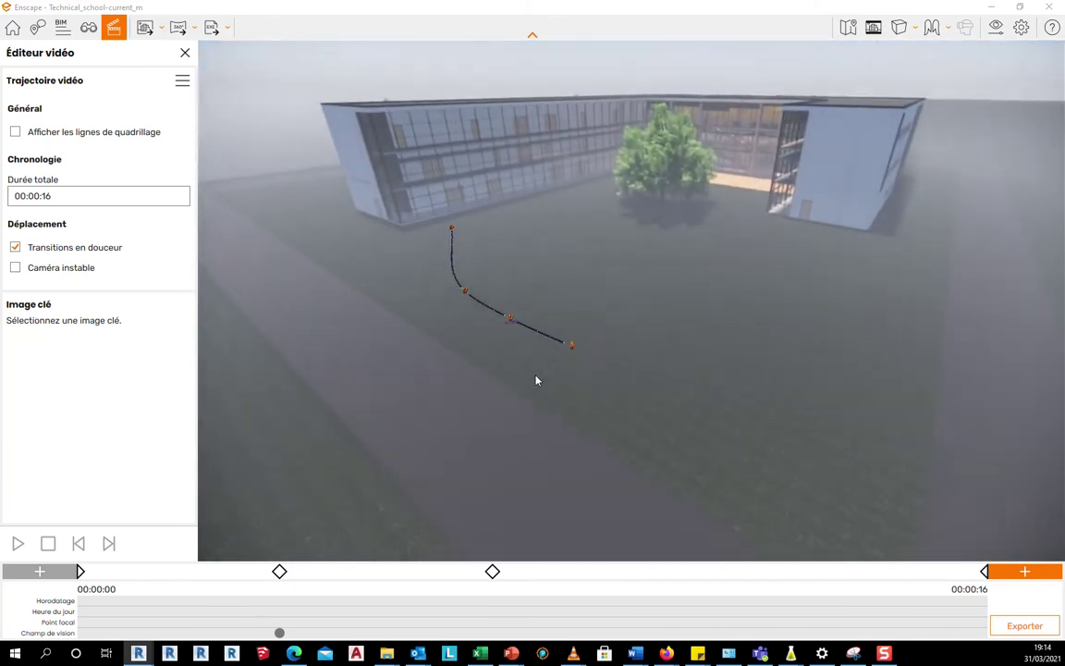
drag(554, 361, 611, 425)
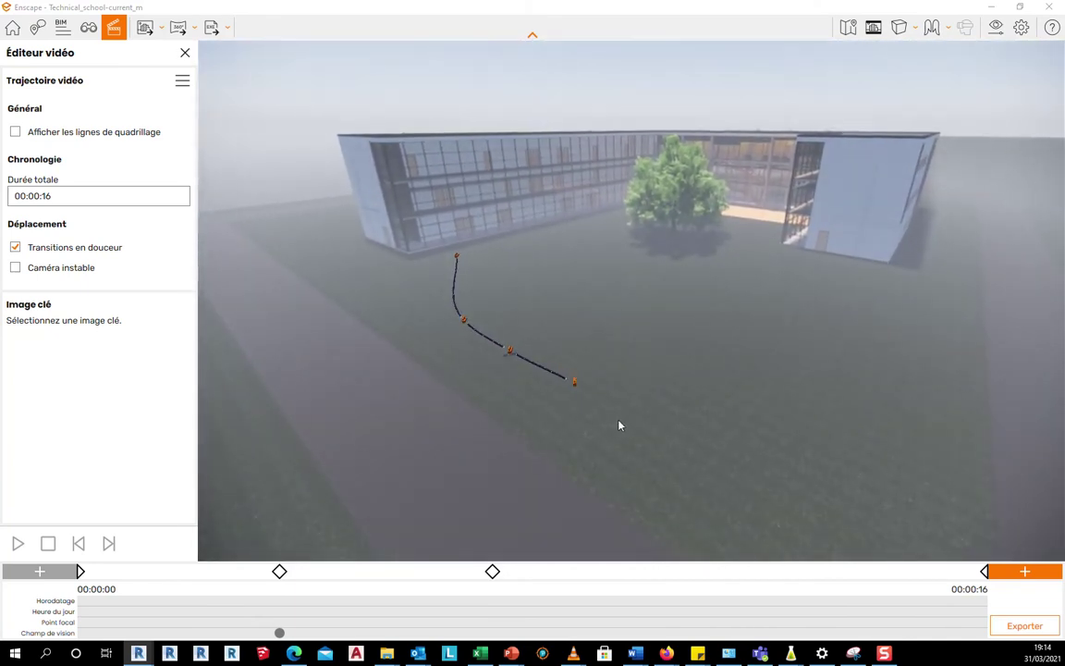
right_drag(644, 375, 361, 397)
drag(462, 277, 599, 302)
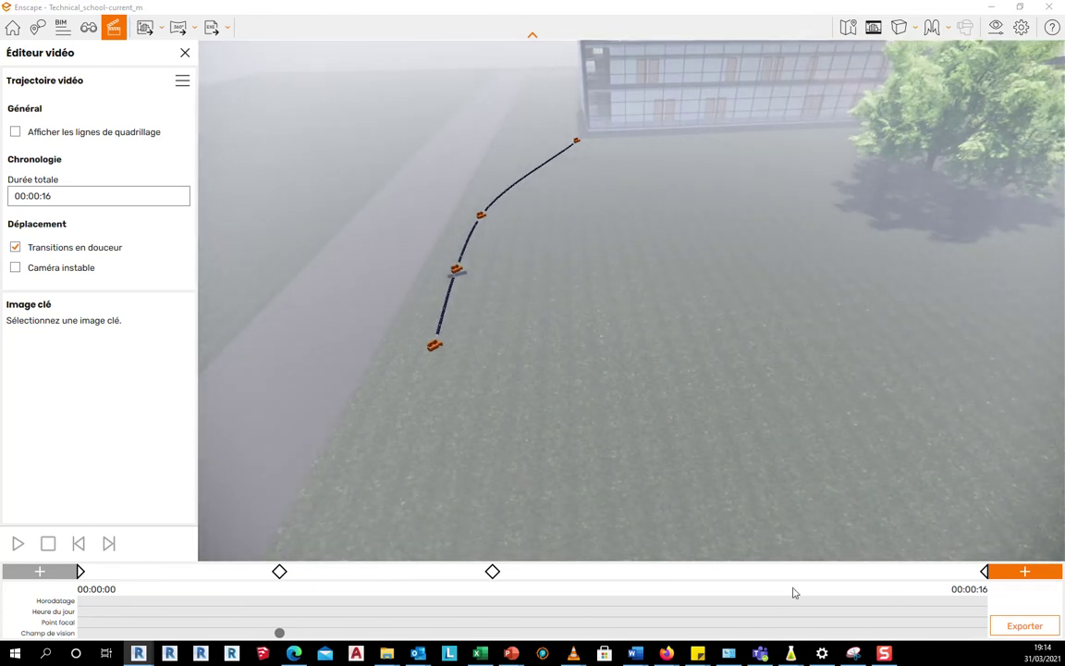
mouse_move(364, 349)
mouse_down()
mouse_move(499, 300)
mouse_move(364, 348)
mouse_up()
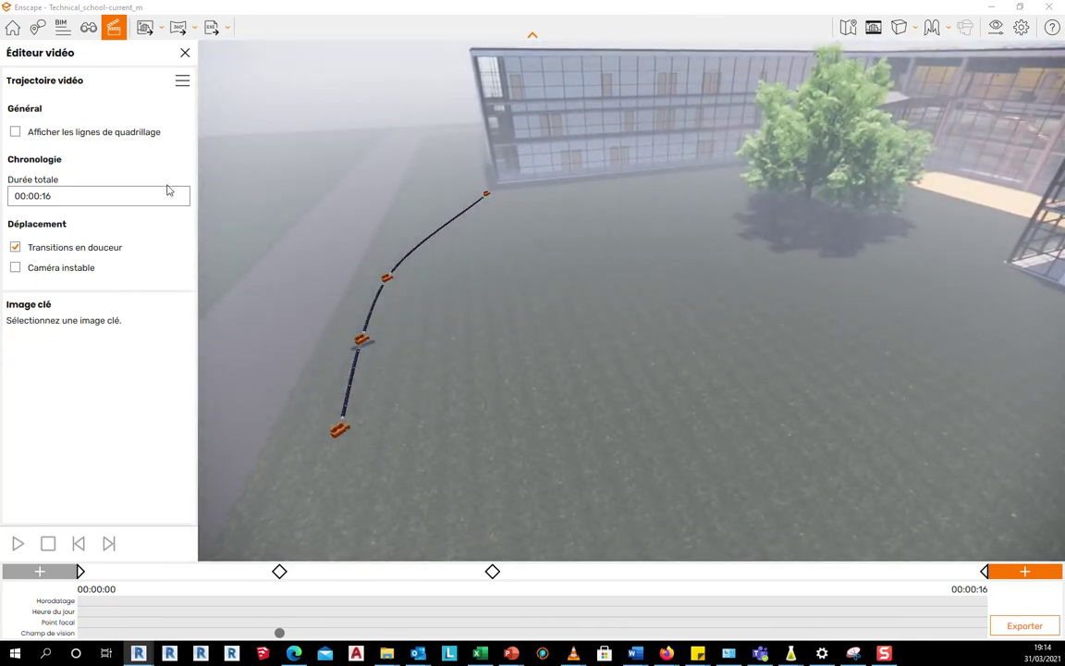
click(78, 140)
click(77, 139)
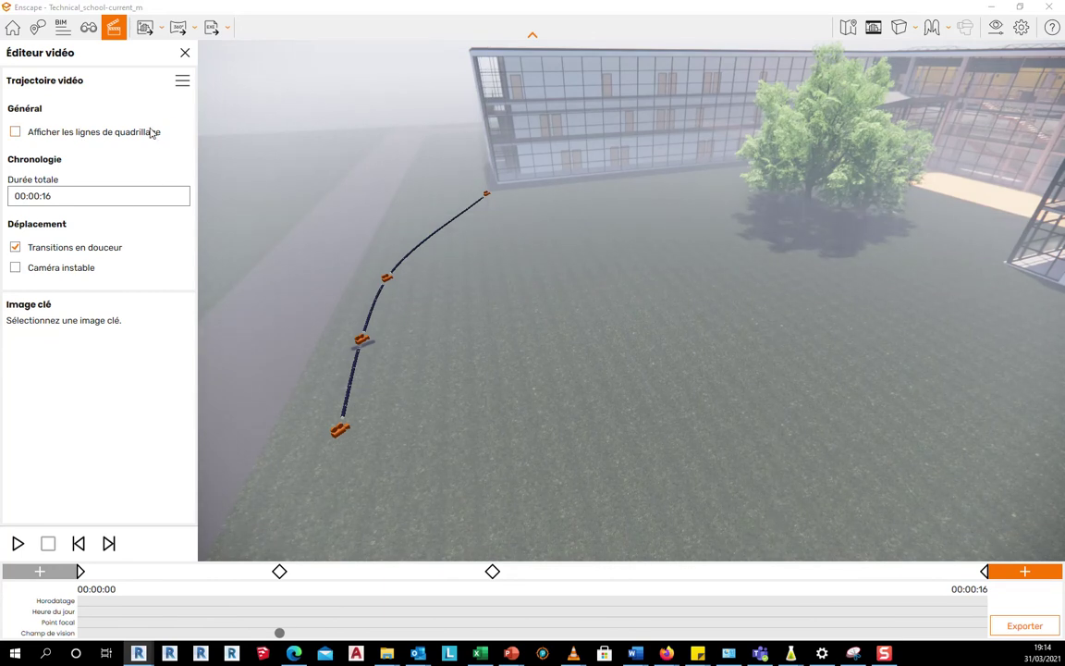
mouse_move(544, 310)
mouse_down()
mouse_move(504, 296)
mouse_move(541, 275)
mouse_move(620, 277)
mouse_move(544, 310)
mouse_up()
key(Down)
drag(467, 421, 374, 394)
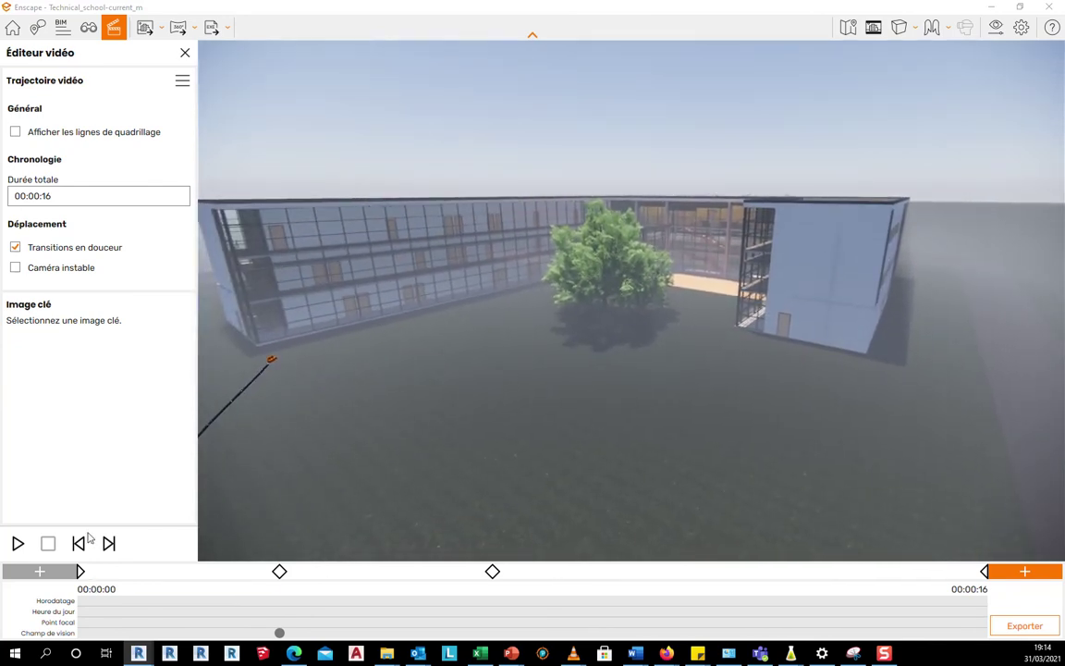
Step: Inspect the second keyframe's settings, request its deletion but decline it, and exit the keyframe
click(279, 572)
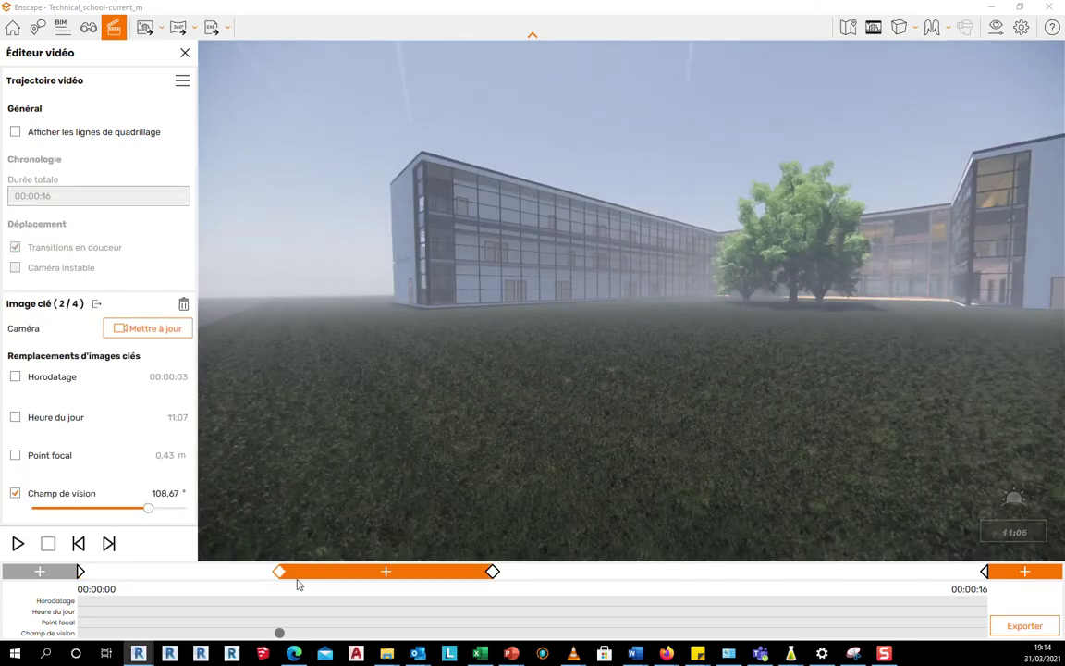
click(183, 305)
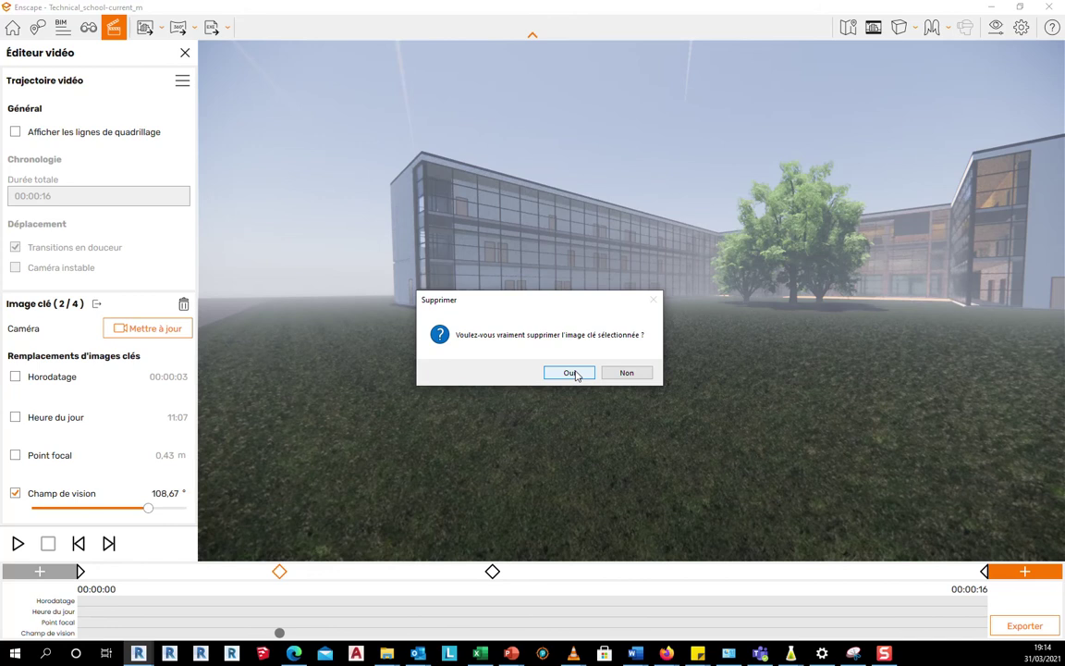
click(626, 372)
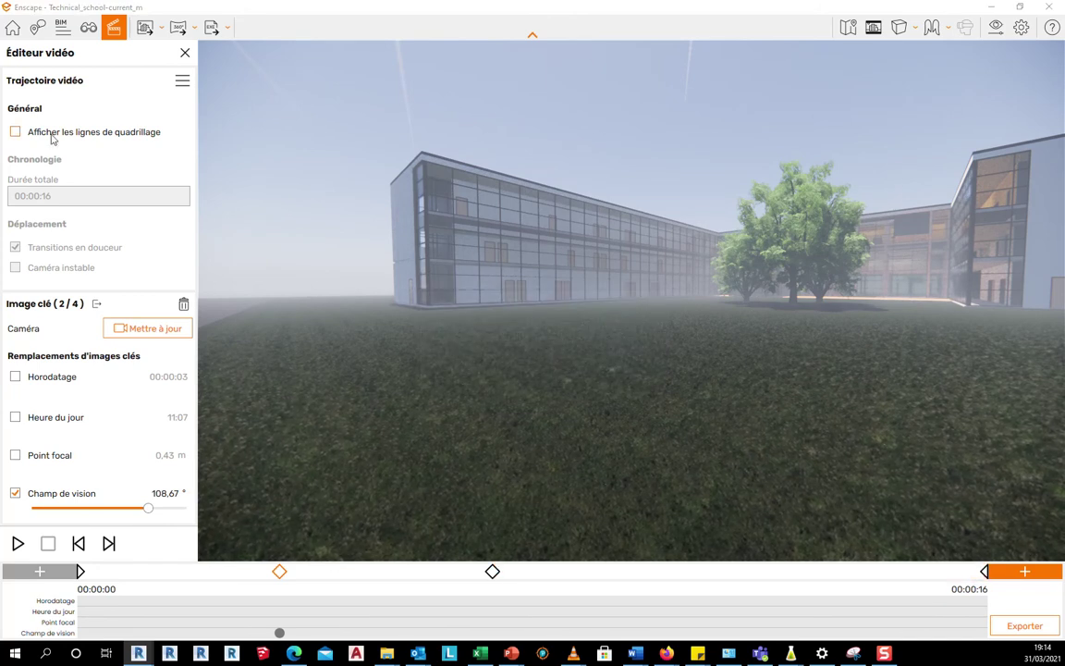
click(96, 305)
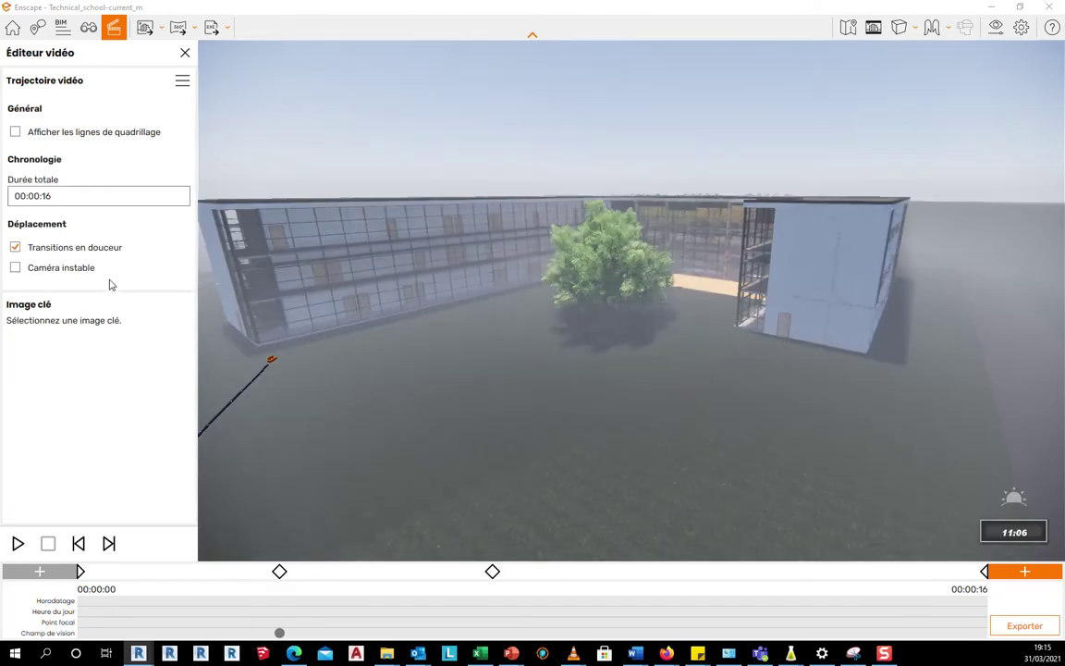
Step: Set the video path's total duration to 5 seconds
click(71, 197)
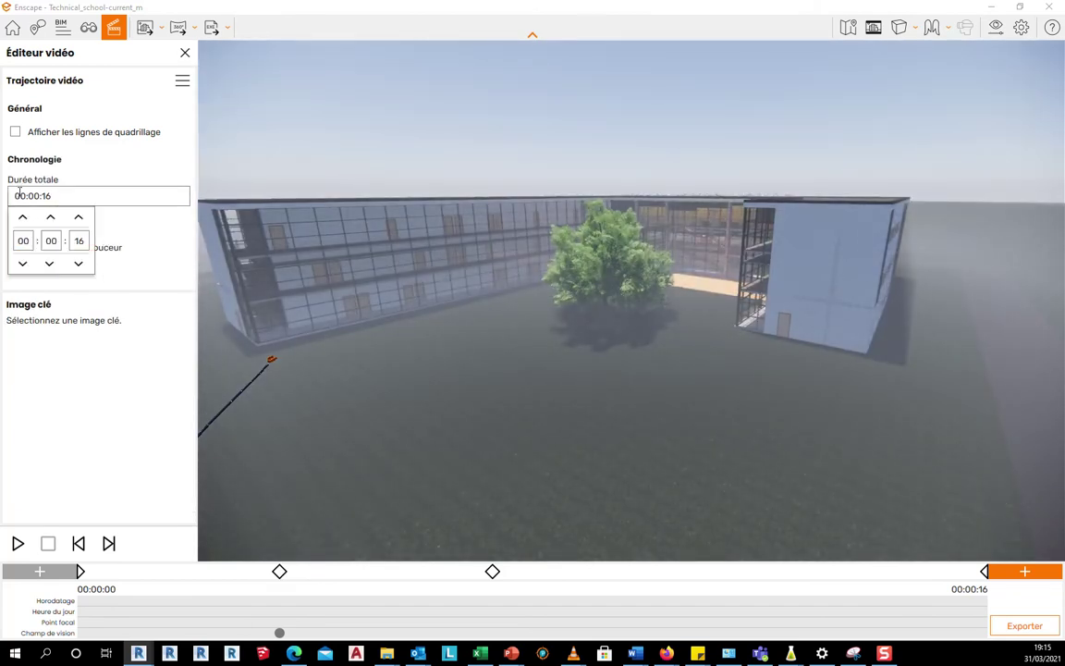
click(80, 266)
click(80, 266)
click(80, 266)
click(80, 266)
click(80, 266)
click(80, 266)
click(80, 266)
click(80, 267)
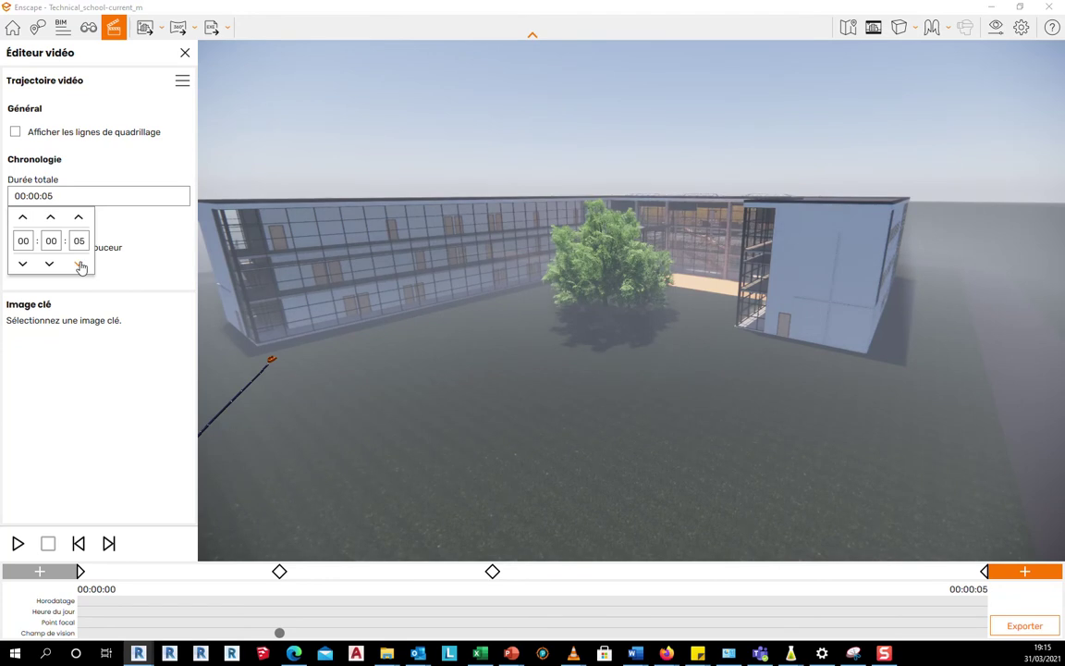
Step: Enable the unstable camera option for the video path and play the preview
click(136, 268)
click(136, 268)
click(17, 544)
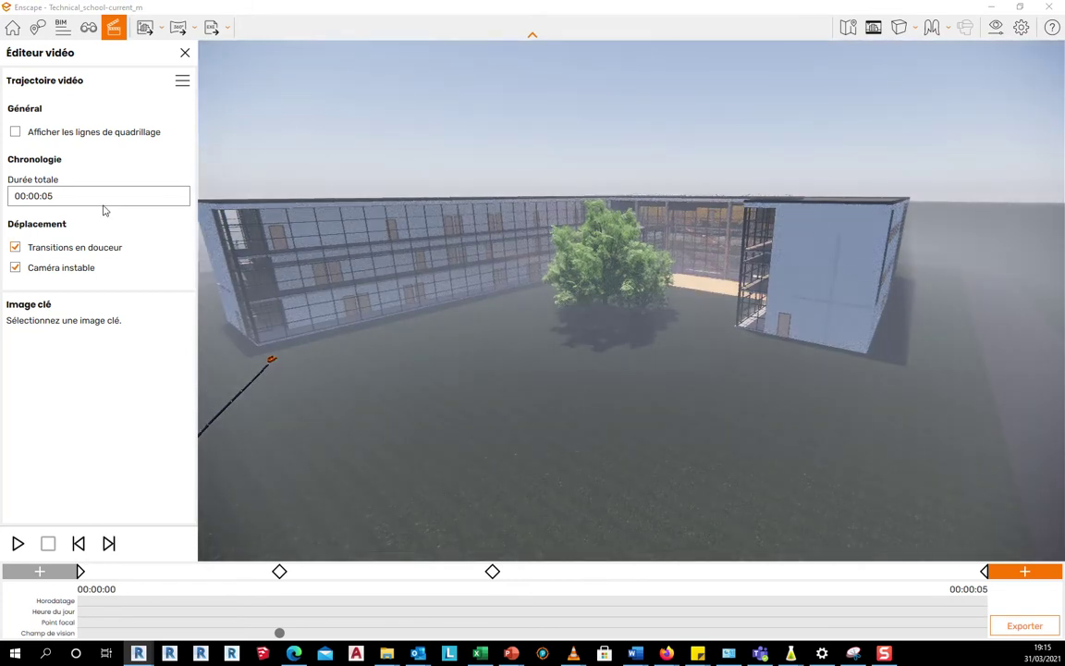
Step: Set the video path's total duration to 16 seconds and play a short preview of the path
click(87, 197)
click(80, 218)
click(79, 218)
click(79, 218)
click(80, 218)
click(80, 218)
click(80, 219)
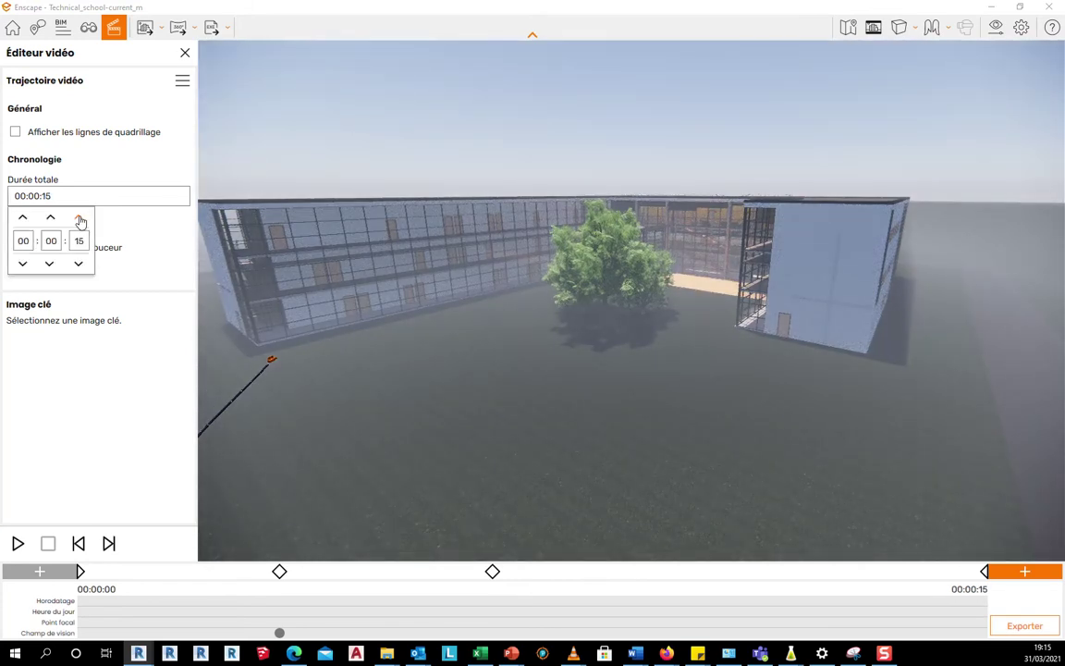
click(21, 544)
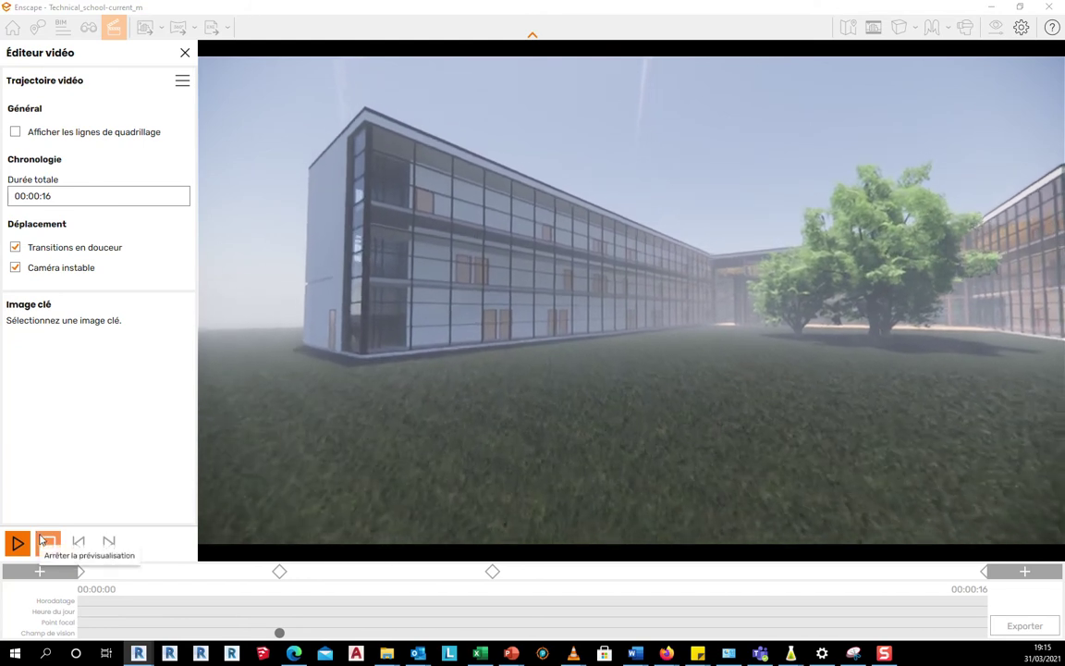
click(48, 544)
Step: Insert a keyframe on the video path between the third and the last keyframes
drag(363, 445, 336, 533)
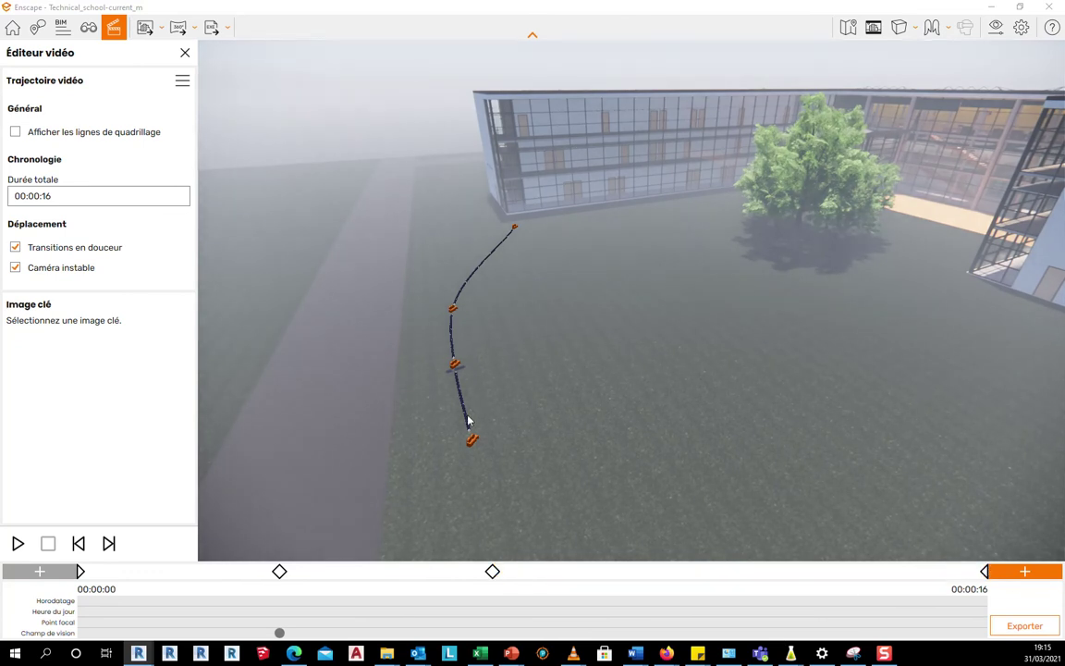
drag(469, 415, 354, 490)
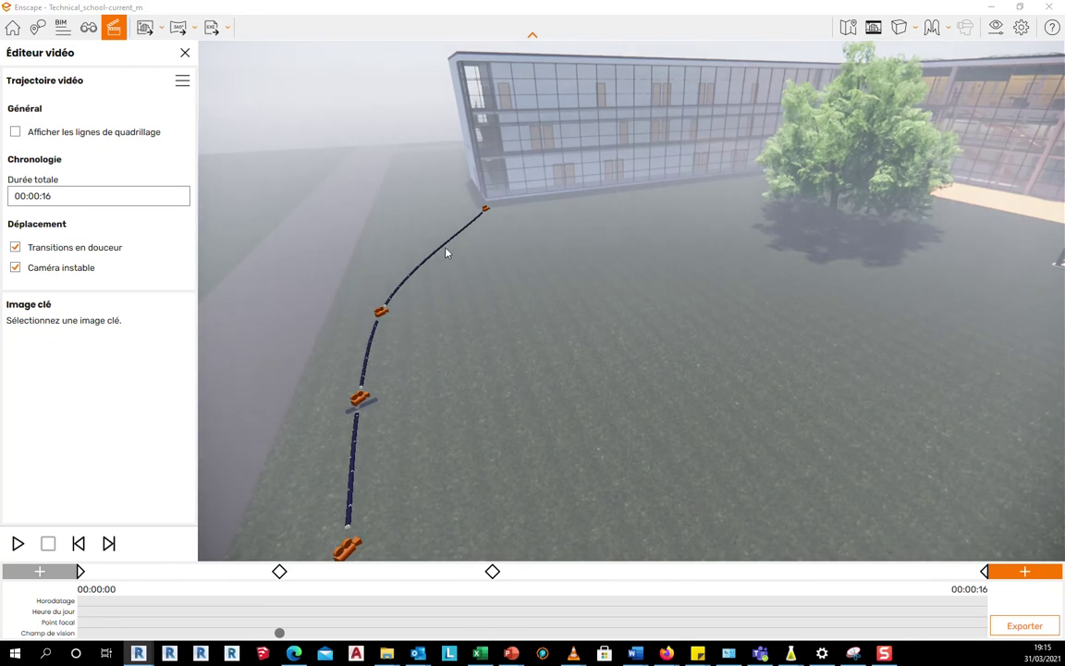
click(418, 287)
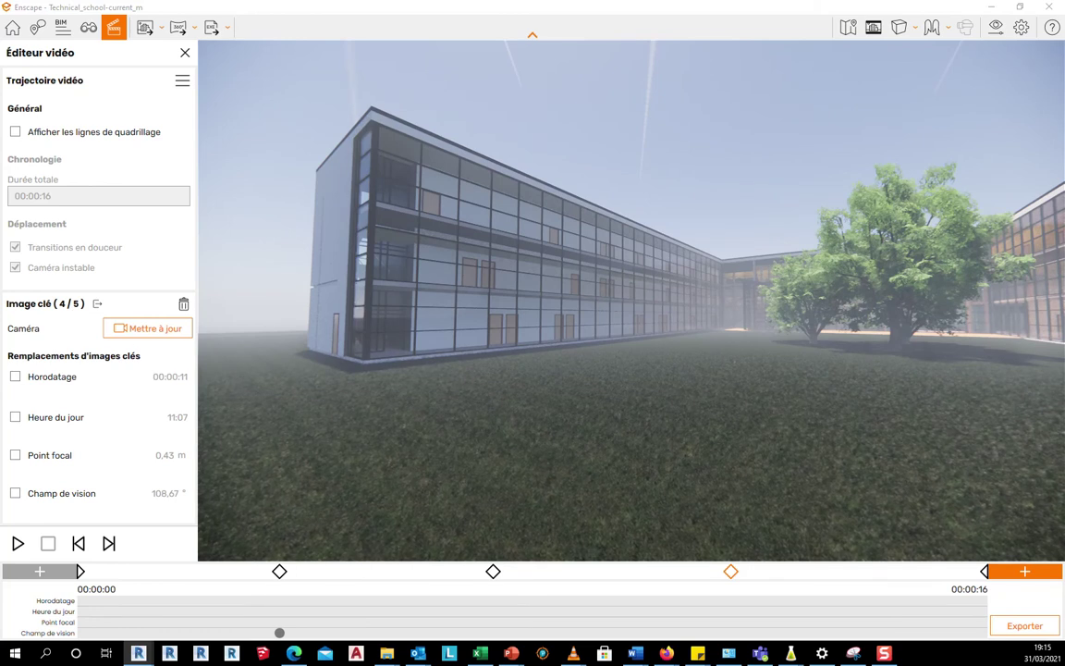
Step: Enable the field of view override for the fourth keyframe and set it to 75.62°
drag(570, 392, 666, 348)
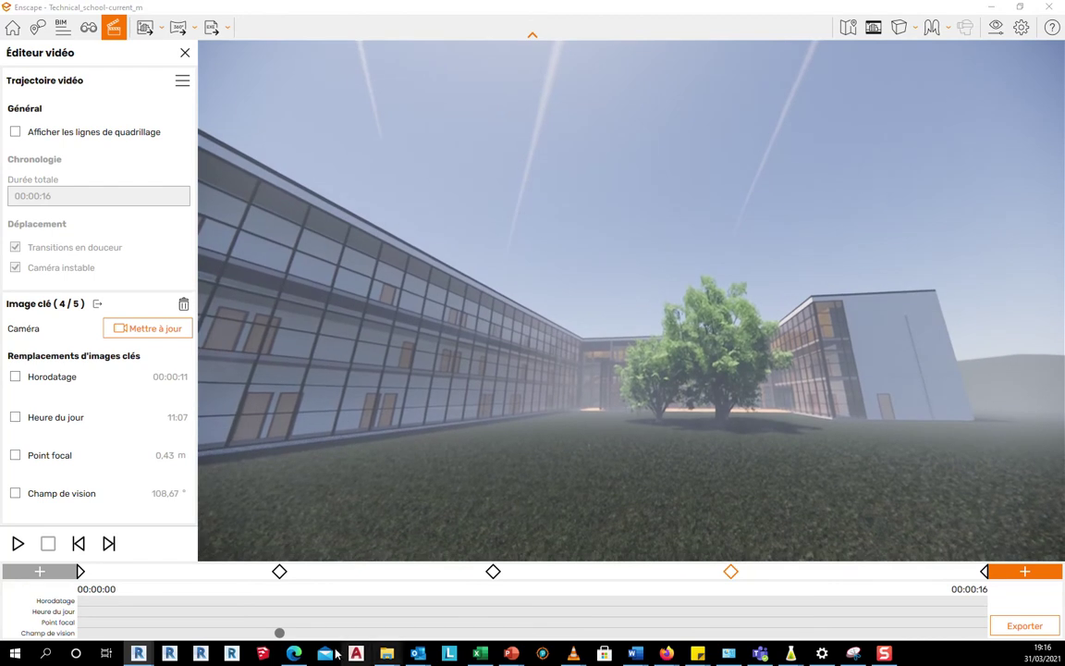
click(16, 493)
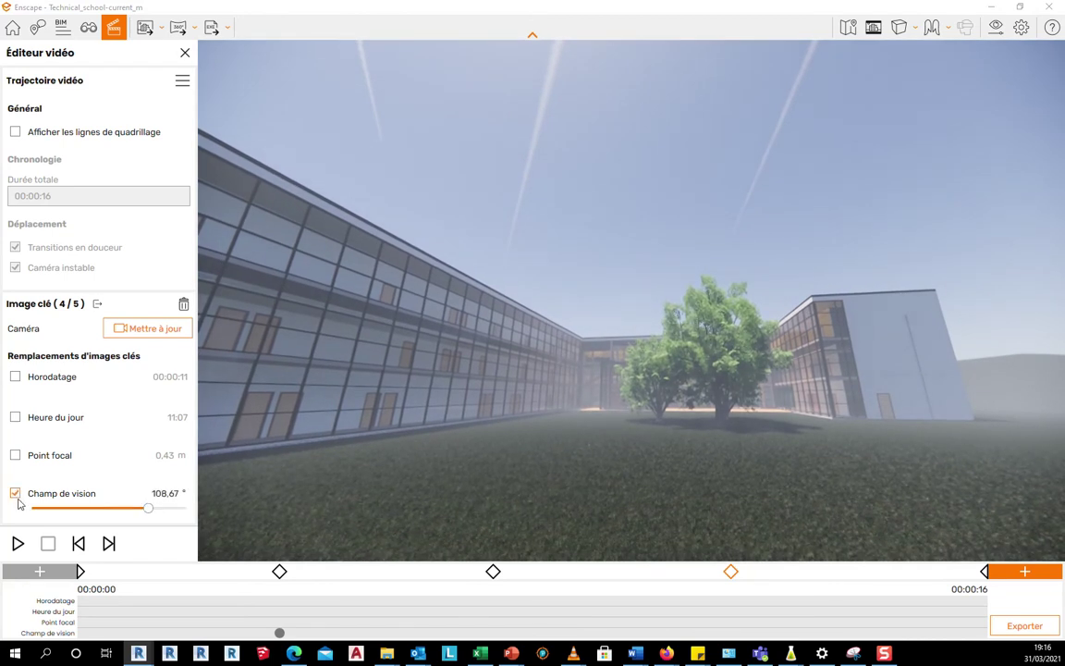
click(72, 508)
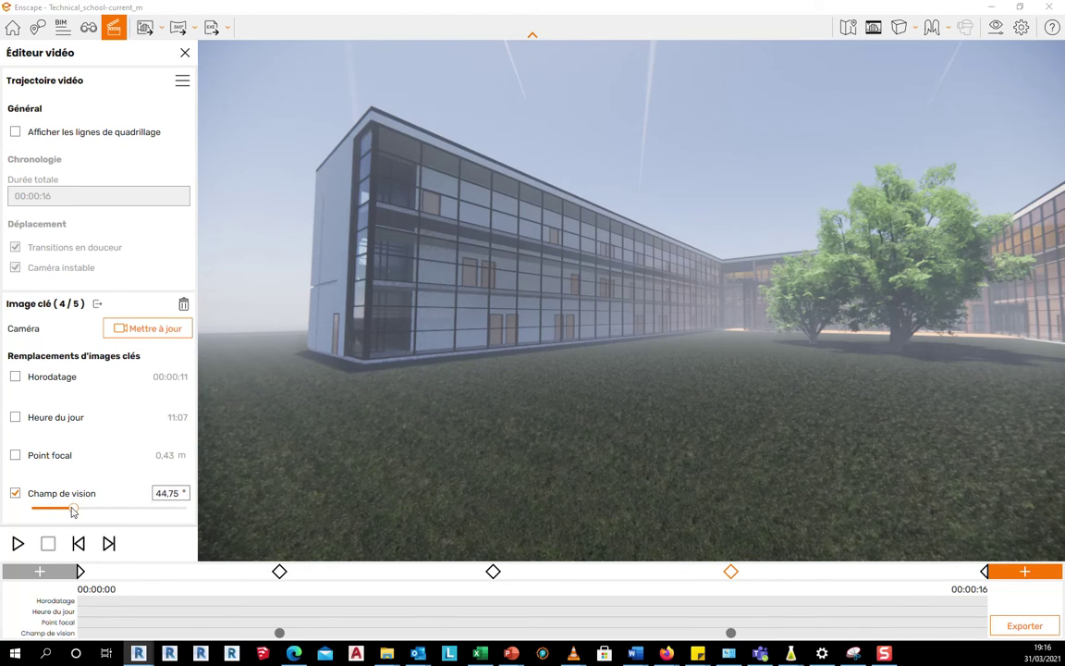
drag(72, 508, 109, 508)
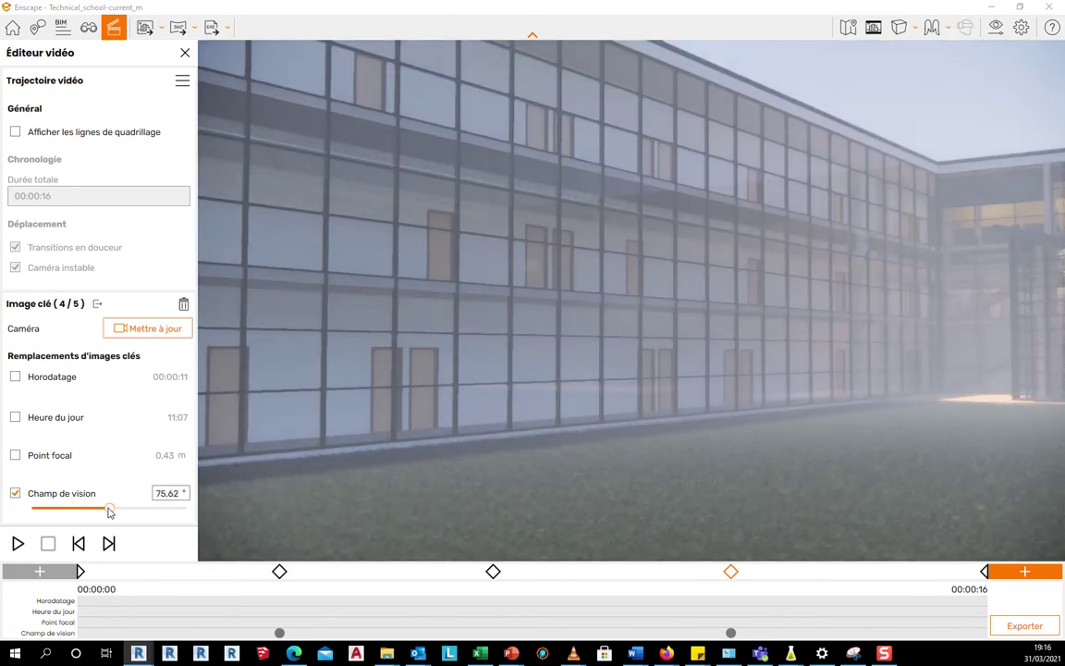
Step: Reframe the fourth keyframe's view slightly, update its camera to the current position, and exit the keyframe
click(127, 328)
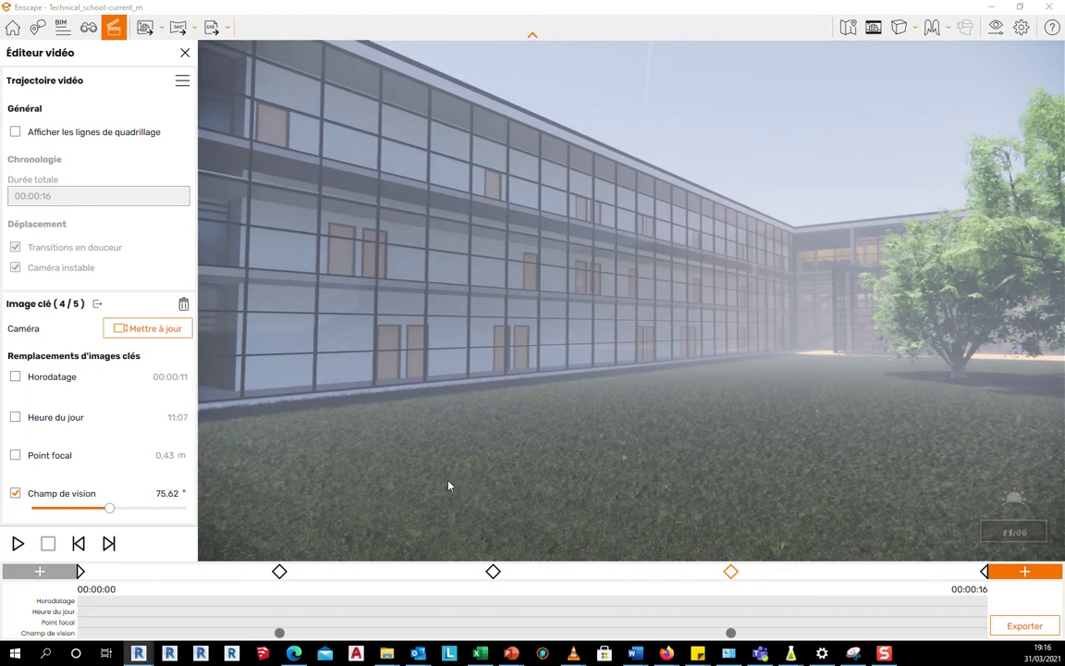
drag(349, 375, 336, 376)
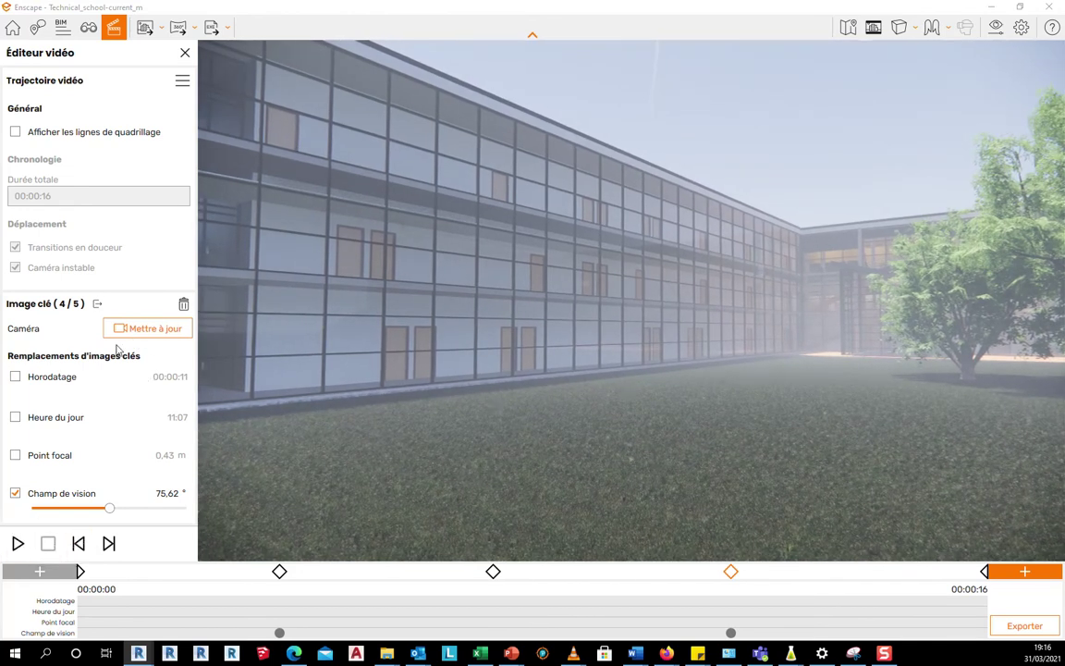
click(140, 326)
click(95, 304)
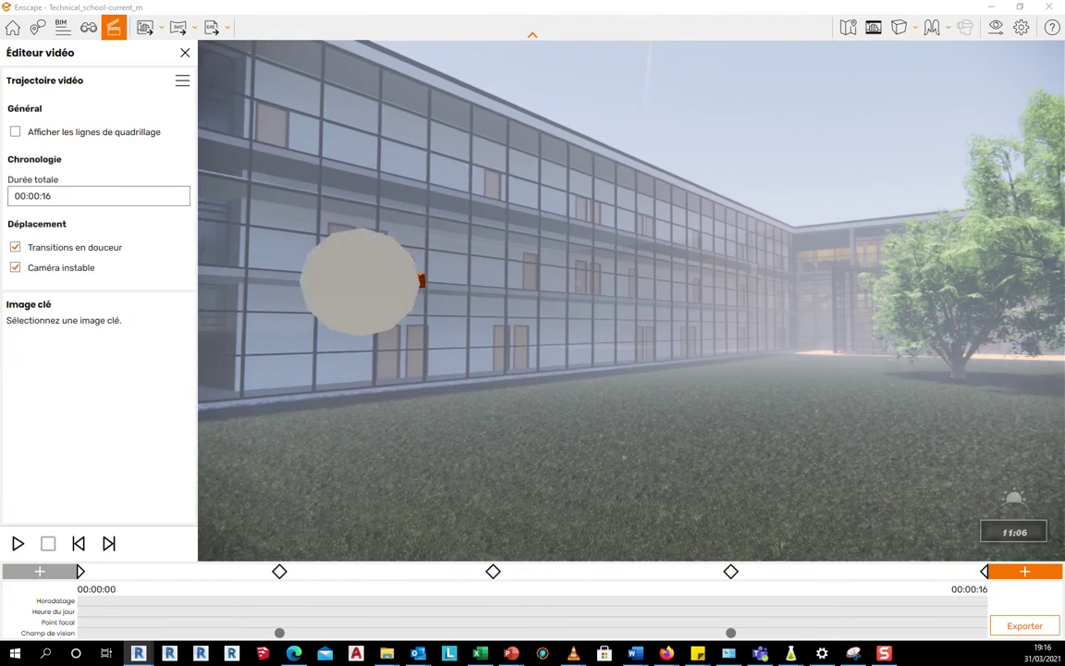
Step: Move the camera to face the courtyard trees and add a keyframe there at the end of the path
drag(520, 447, 420, 438)
key(s)
key(s)
key(s)
key(w)
drag(483, 422, 462, 482)
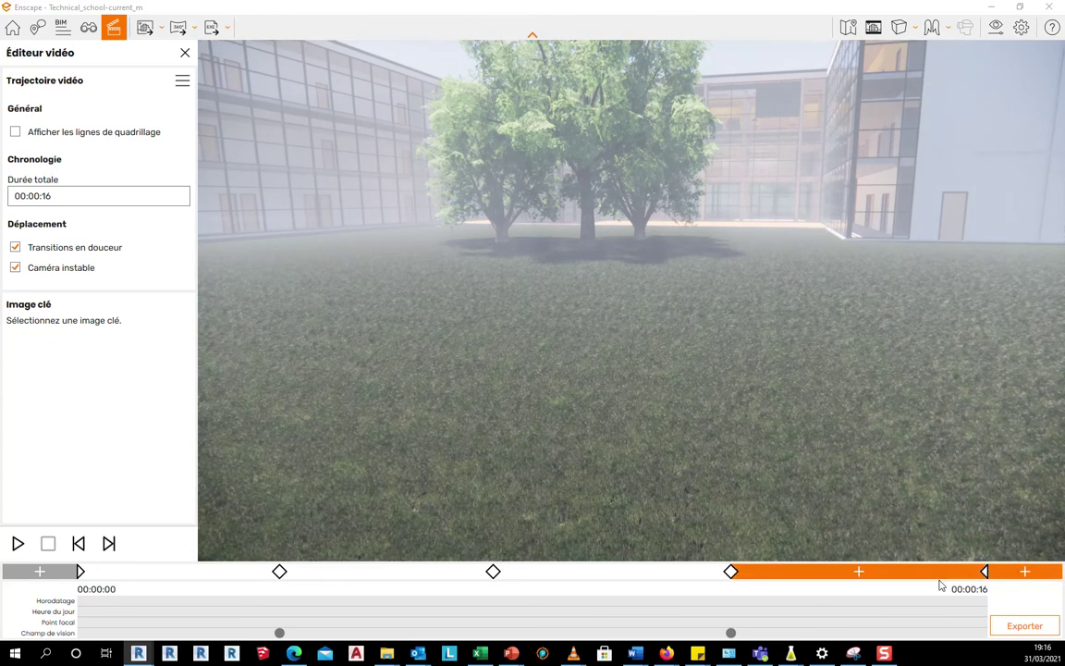
click(1019, 574)
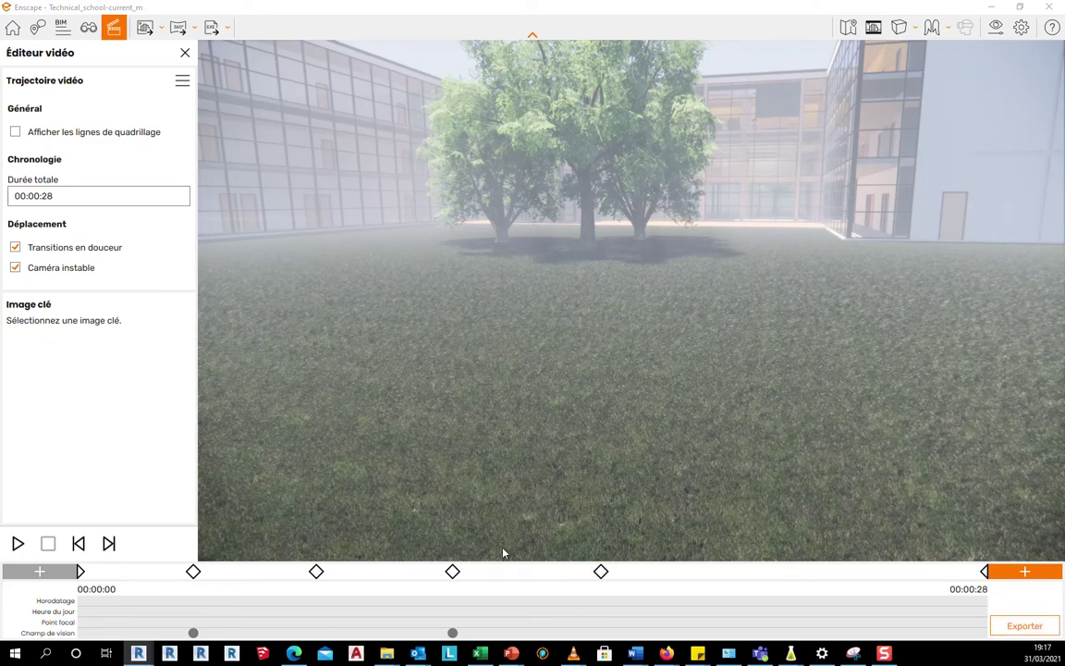
Step: Select the fourth keyframe, open the video export settings and set the resolution to Ultra HD
click(452, 571)
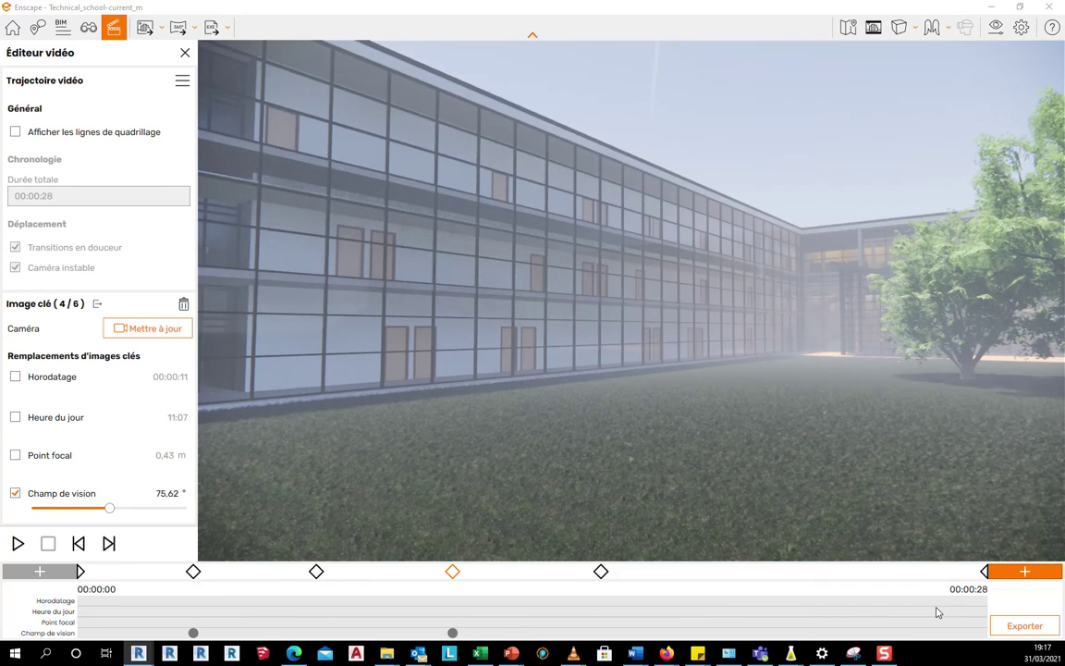
click(1025, 626)
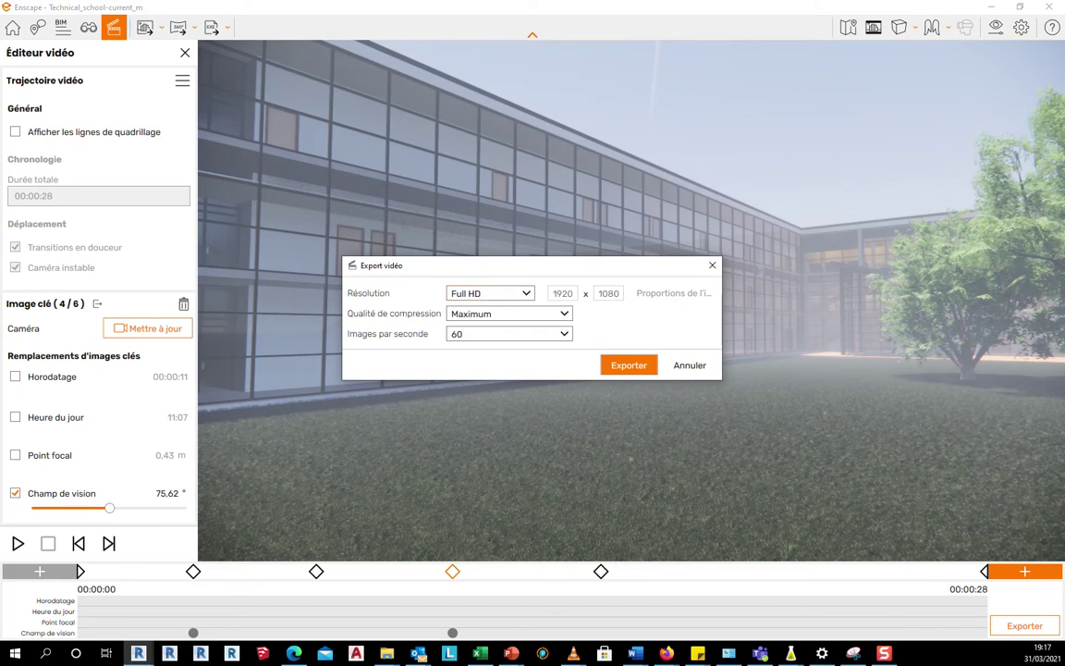
click(527, 294)
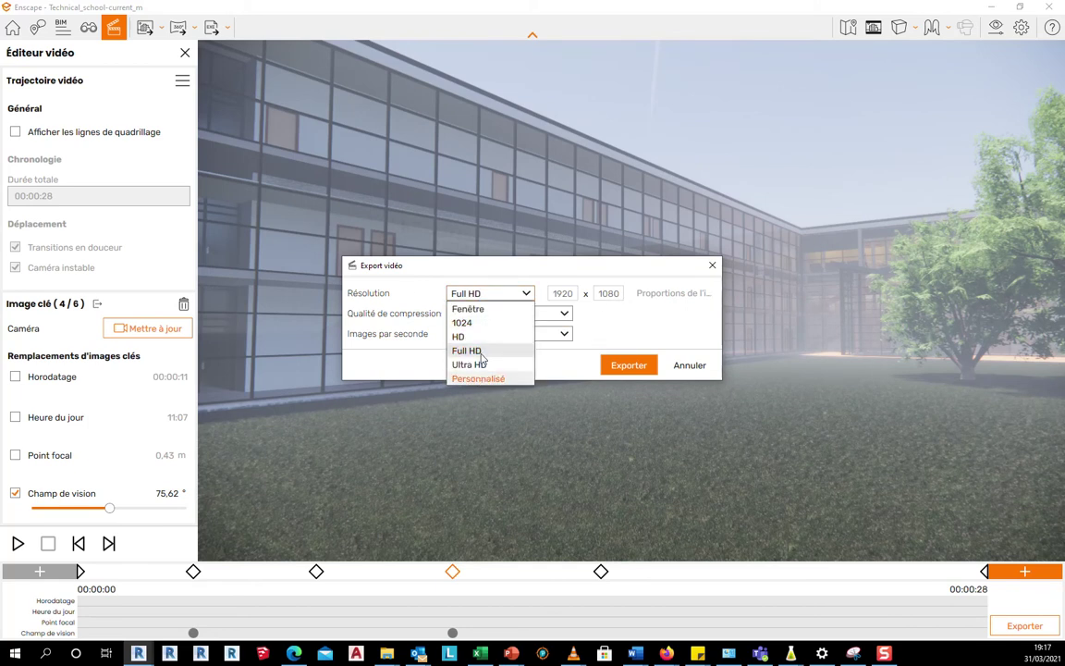
click(505, 280)
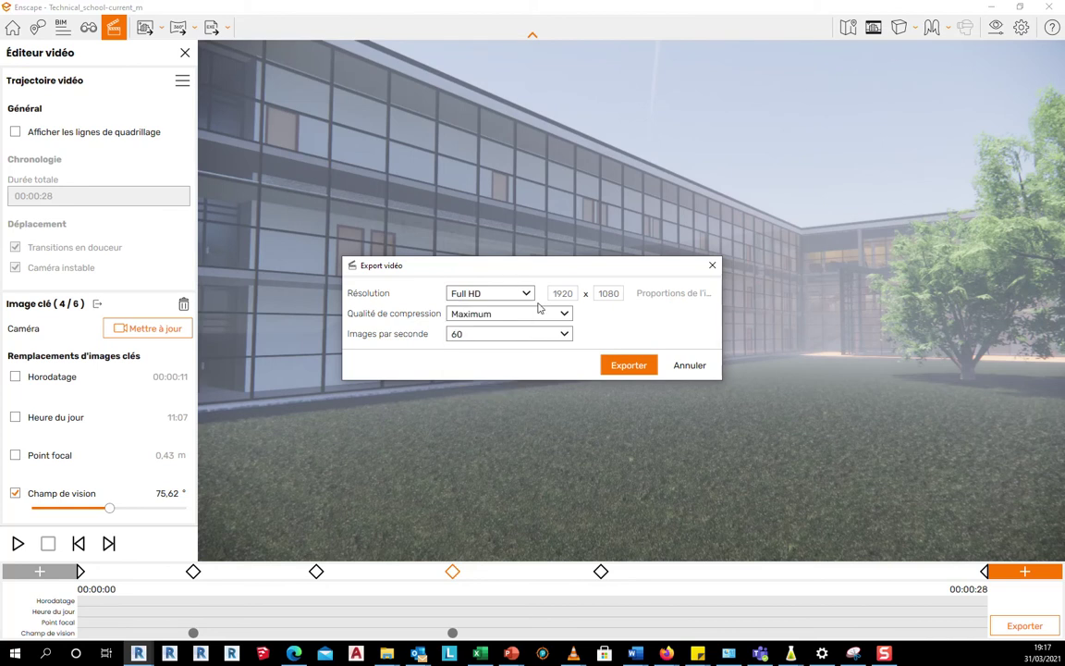
click(528, 299)
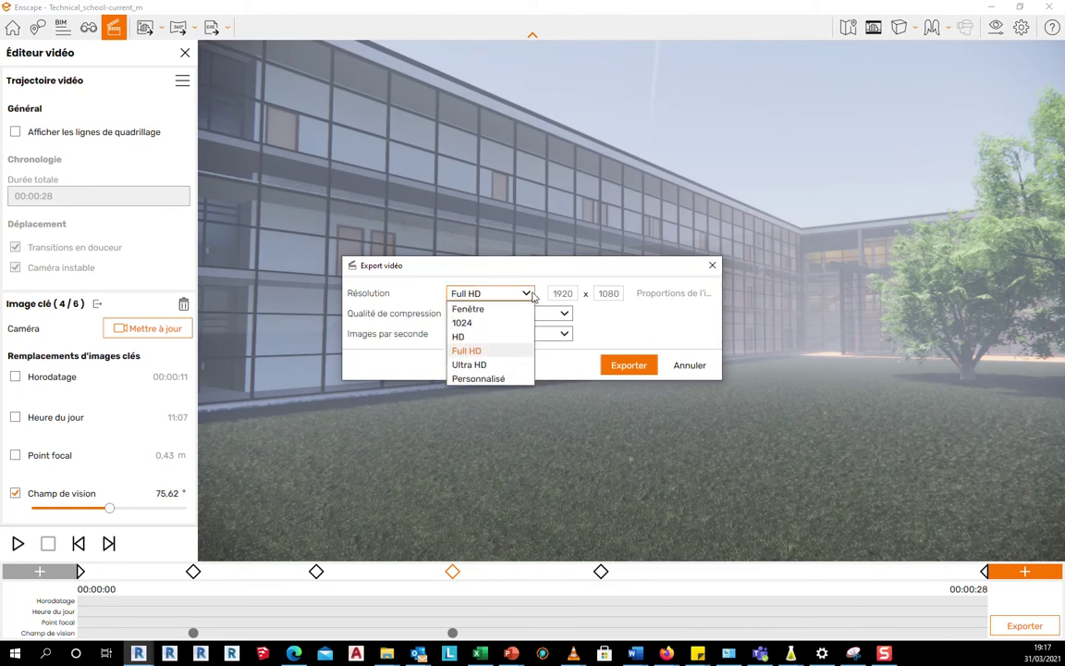
click(538, 280)
click(526, 295)
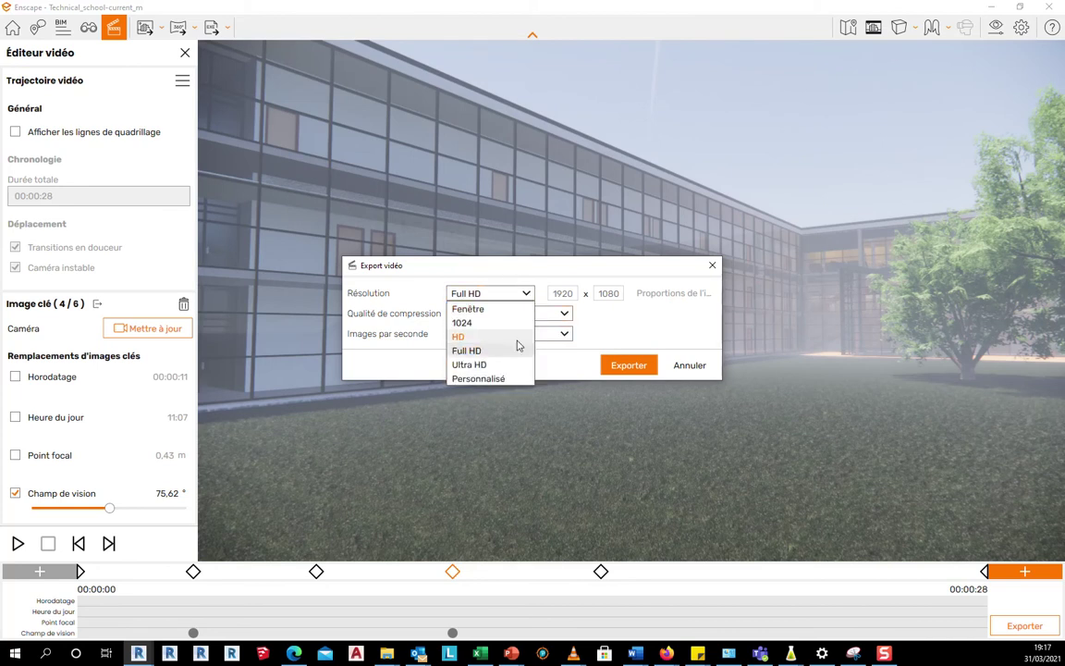
click(502, 379)
click(527, 297)
click(496, 362)
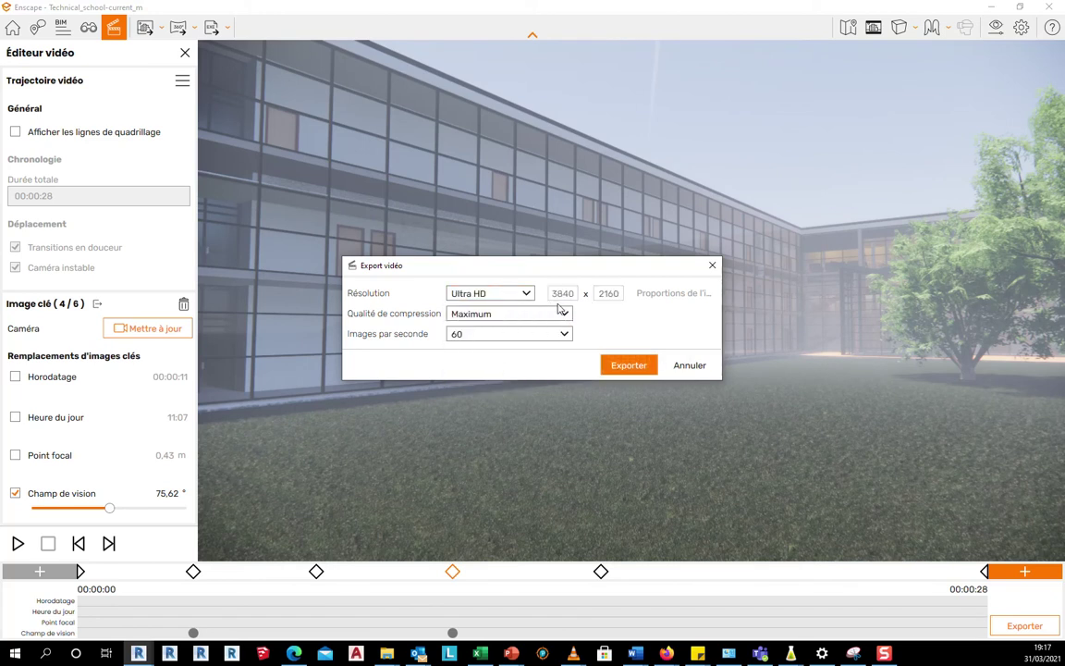
Step: Review the compression quality and frame rate choices for the video export, and cancel the export
click(550, 317)
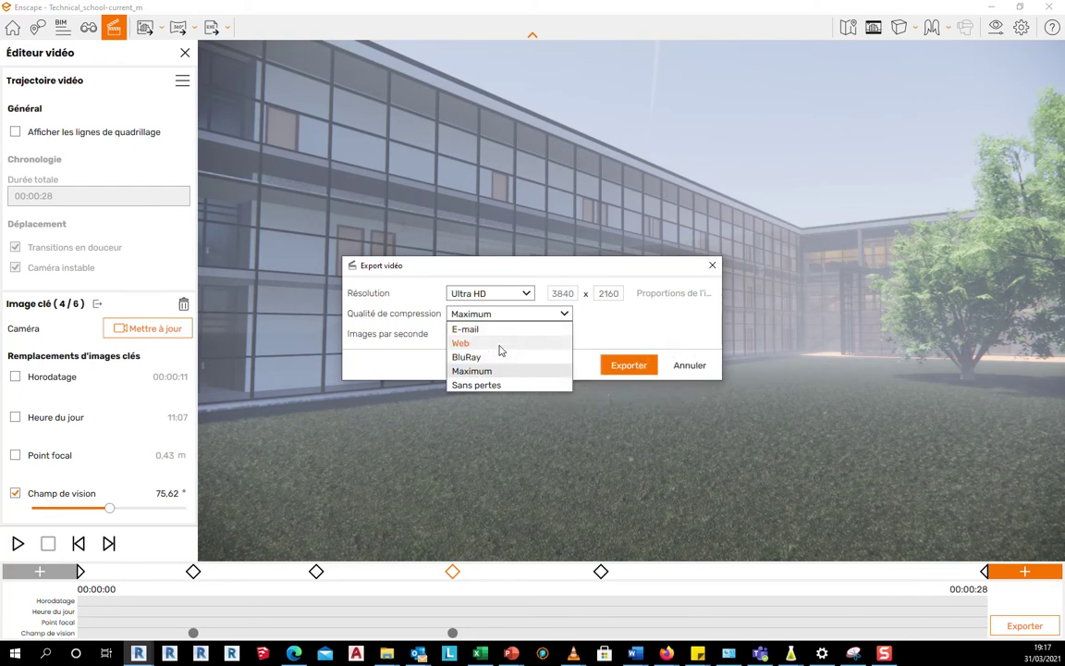
click(595, 348)
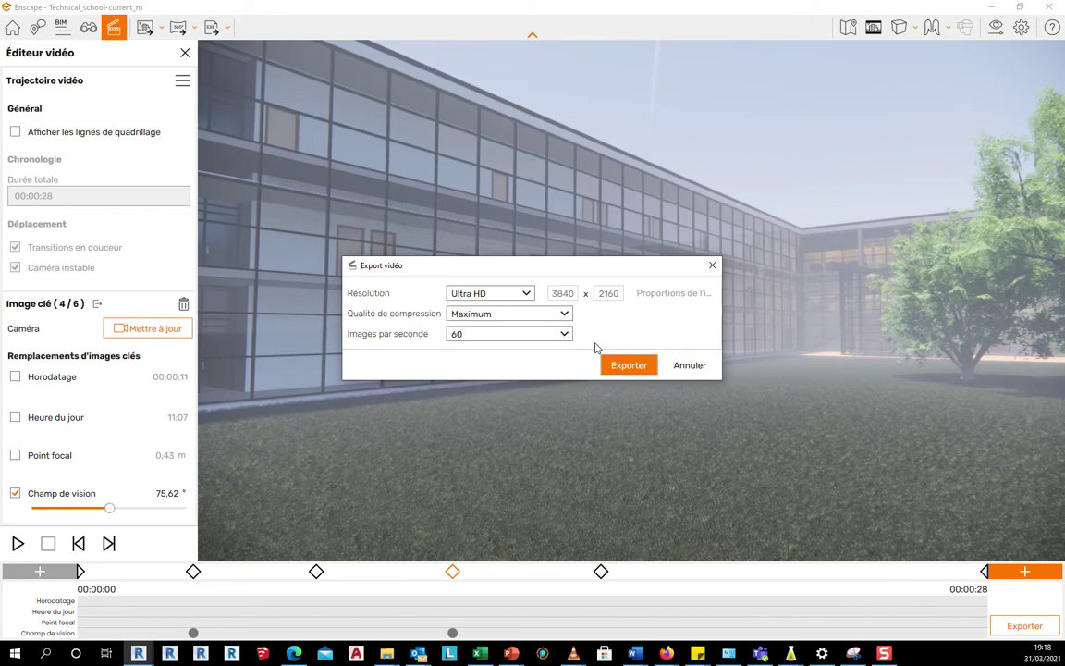
click(561, 335)
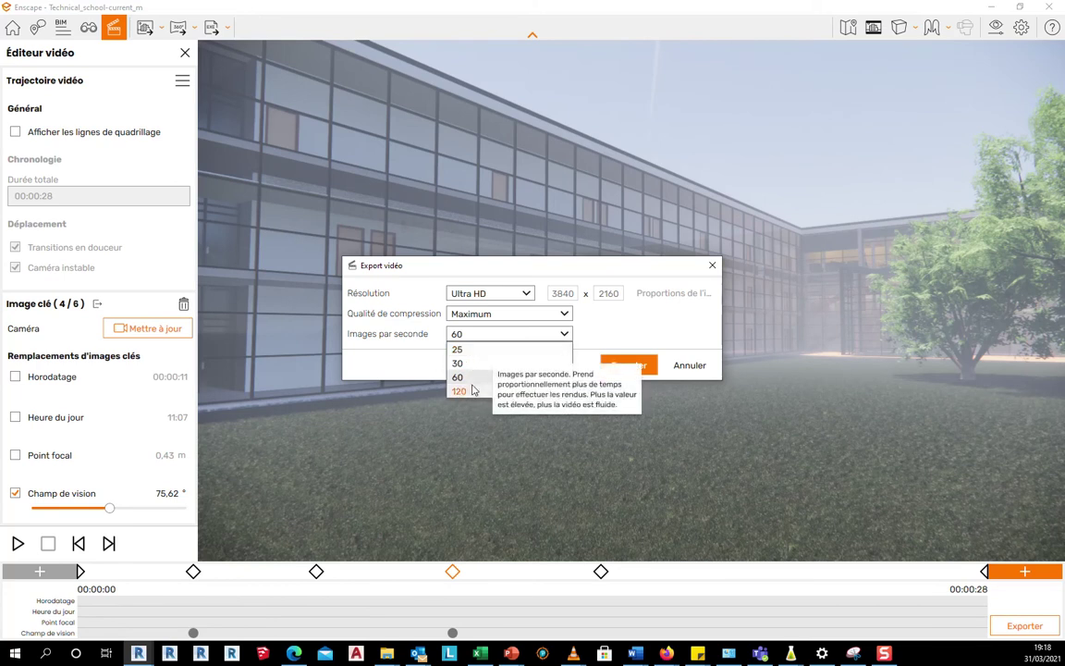
click(653, 329)
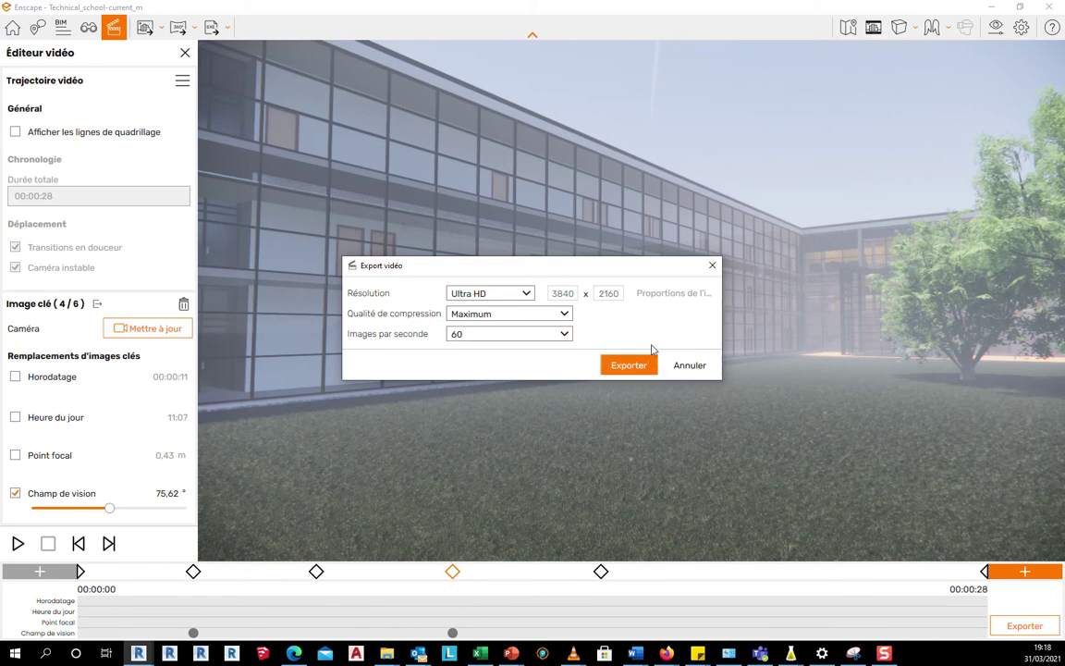
click(687, 365)
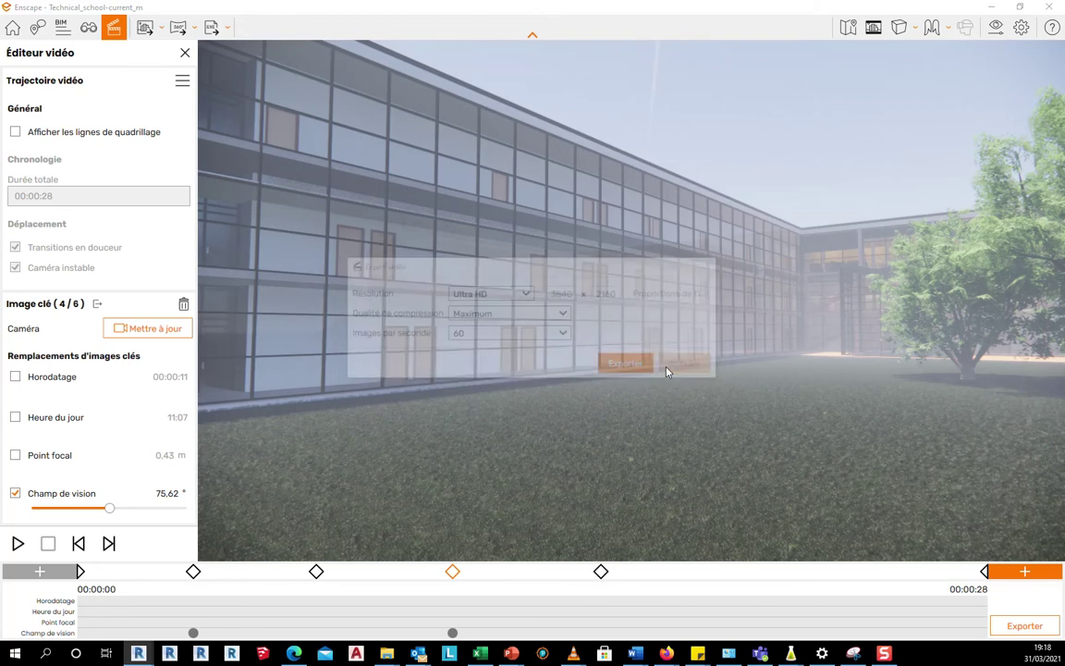
Step: Look at the video path's new, save and load options, and exit the fourth keyframe
click(182, 88)
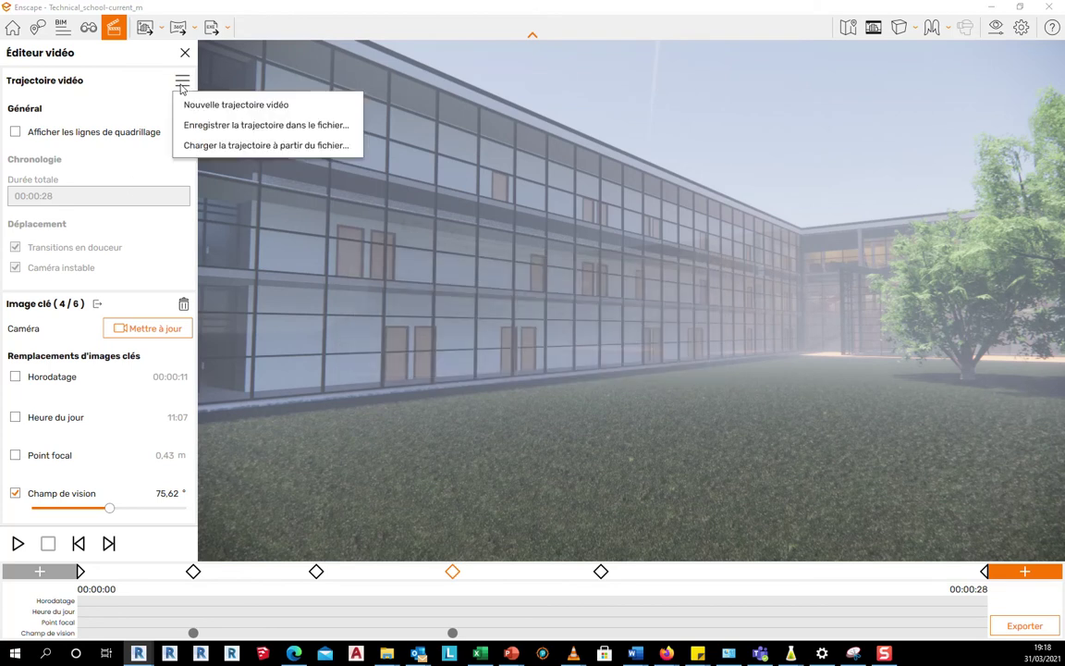
key(s)
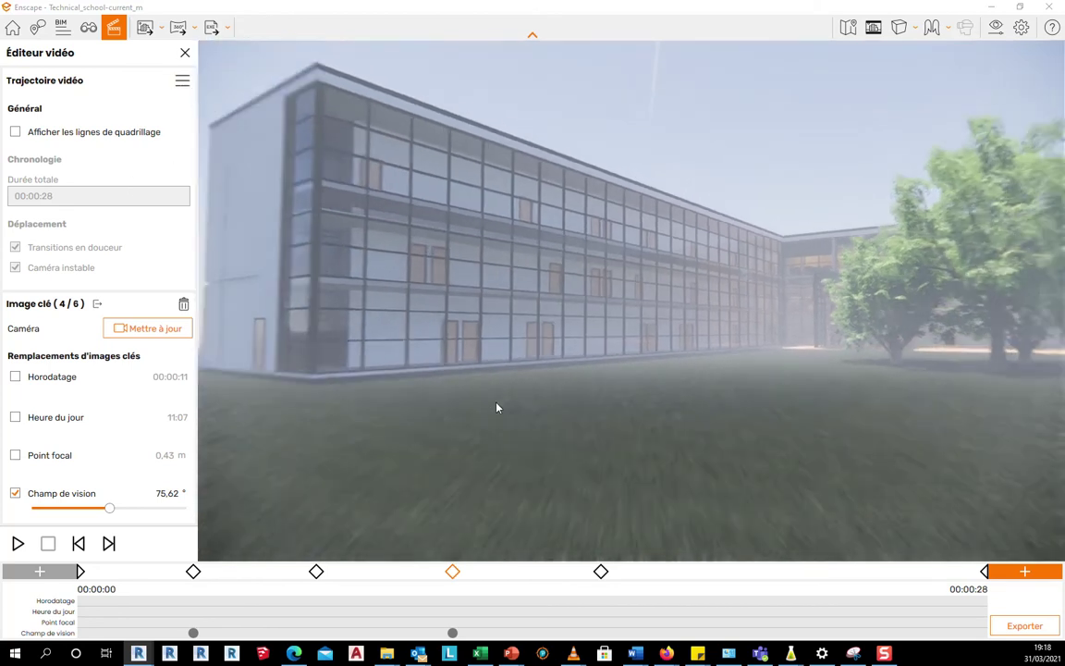
drag(647, 499, 744, 516)
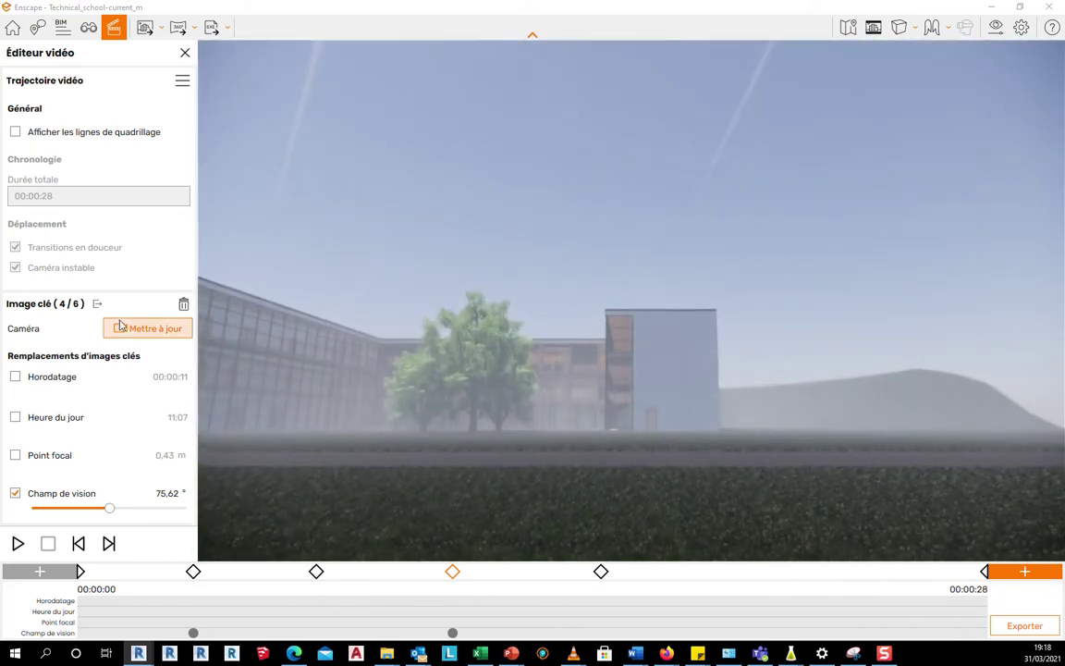
click(97, 303)
Step: Preview the whole video path from an elevated overview of the lawn and close the video editor
key(s)
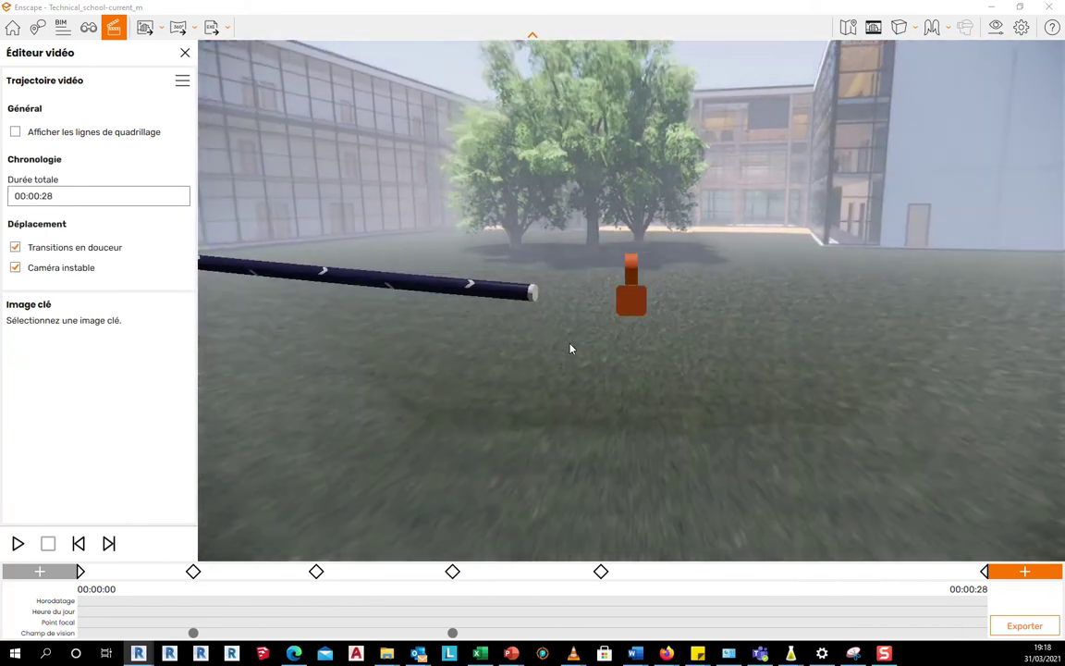
drag(952, 204, 861, 240)
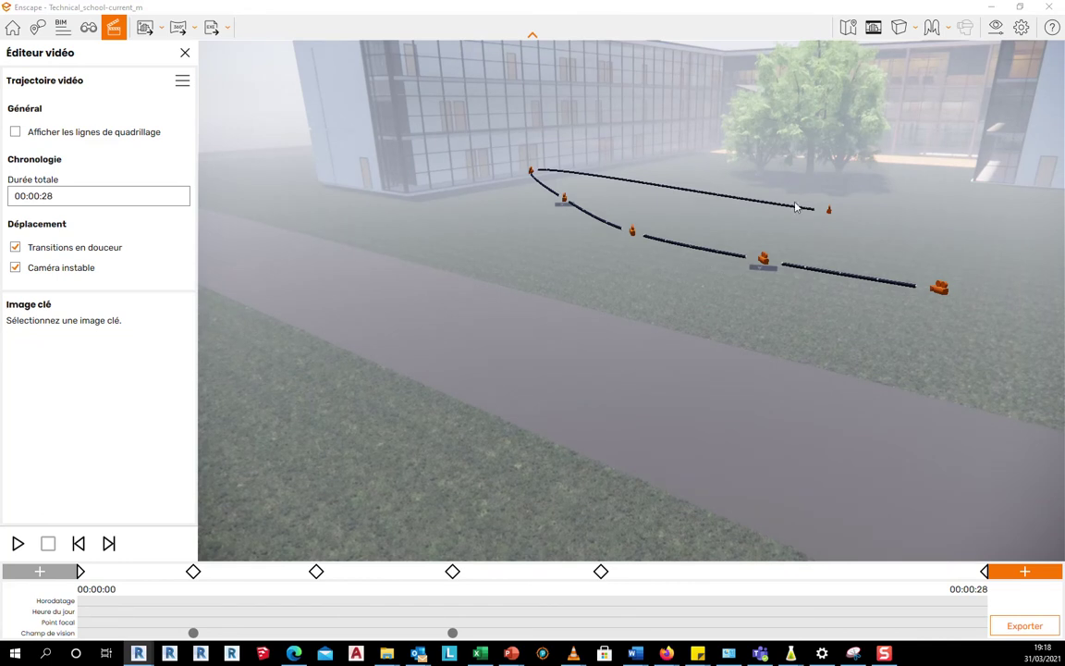
drag(801, 204, 558, 146)
key(w)
drag(499, 308, 495, 379)
scroll(527, 321, down, 1)
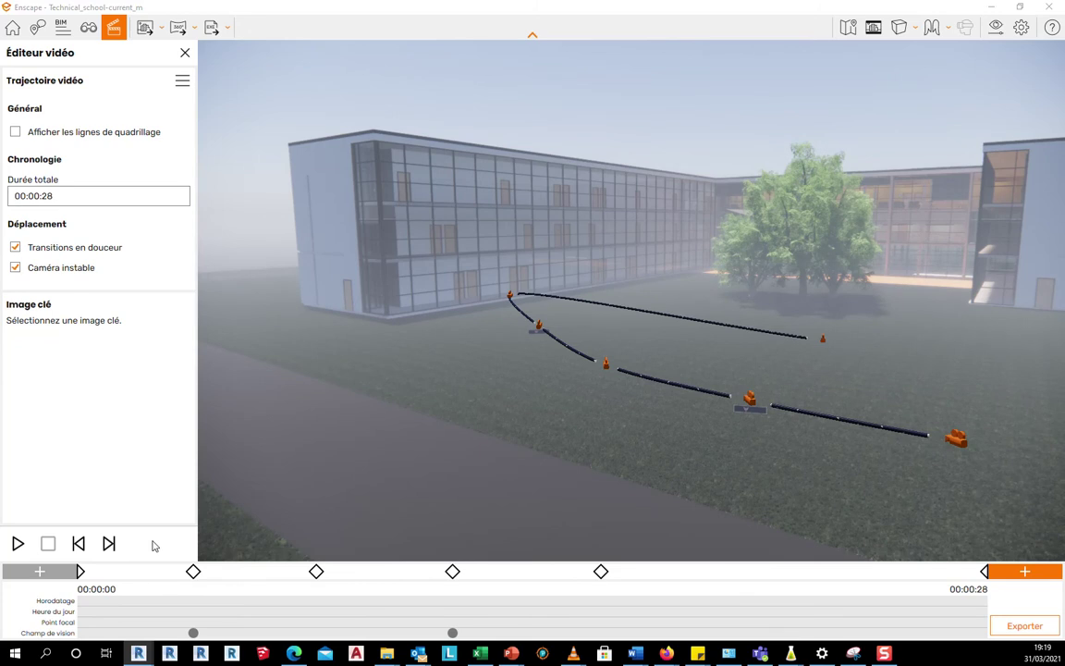
click(17, 546)
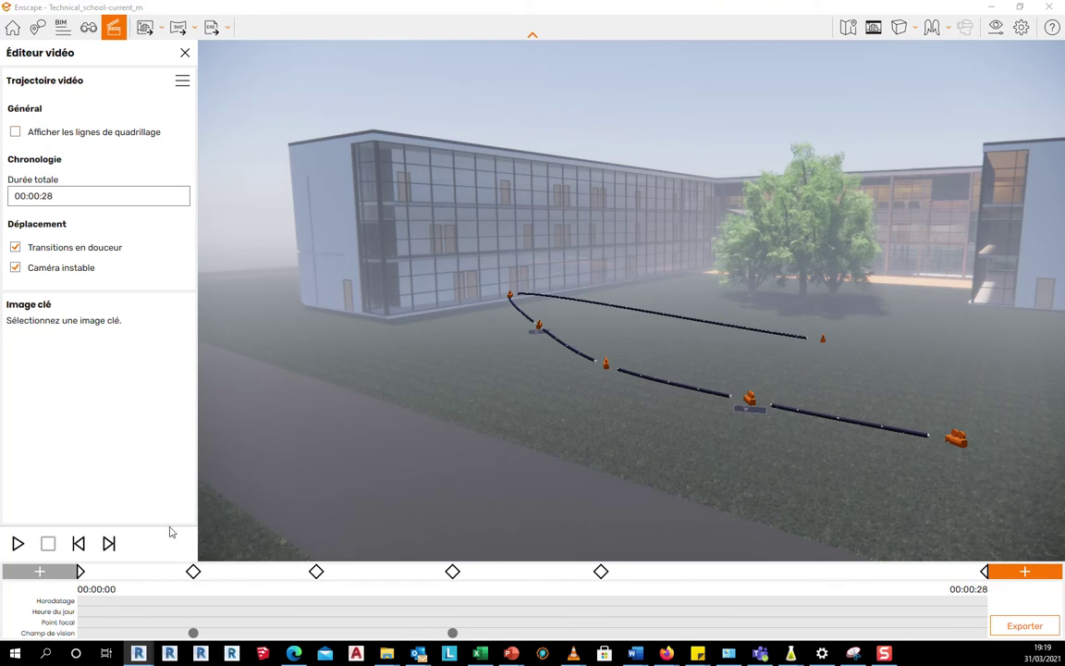
click(185, 53)
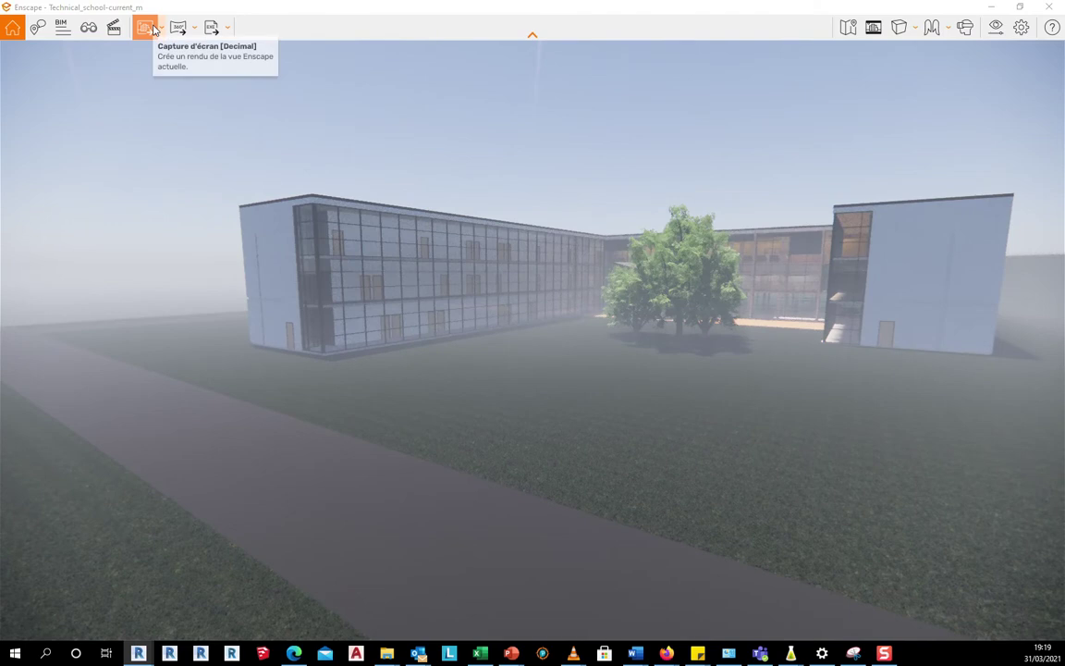
Step: Save a screenshot of the current view as a JPEG image in the test folder under Images
click(159, 28)
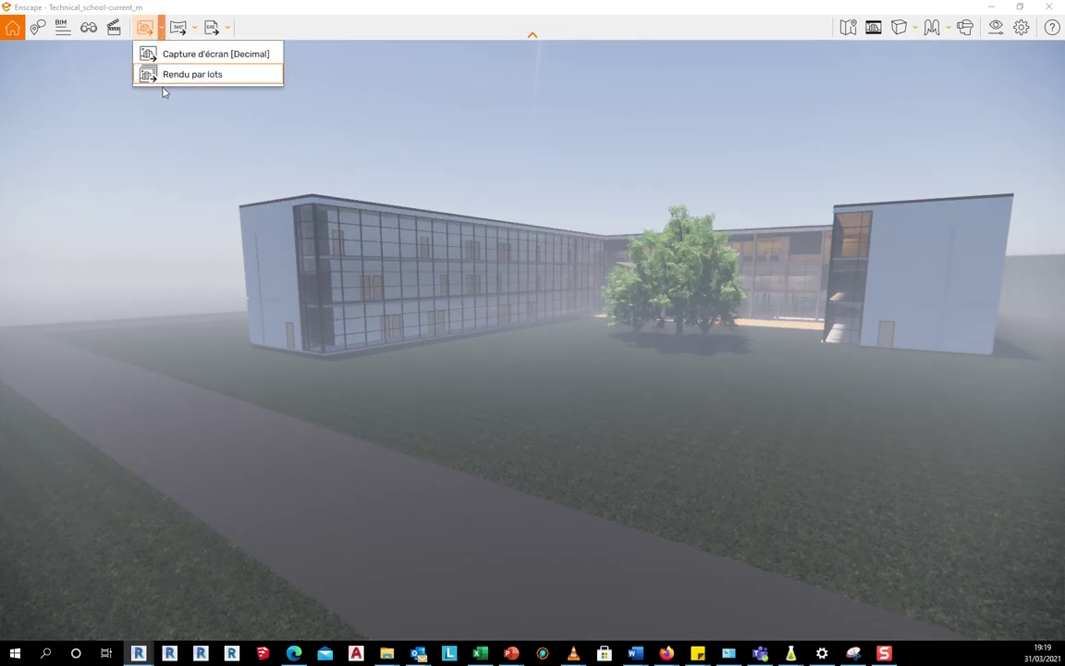
click(157, 56)
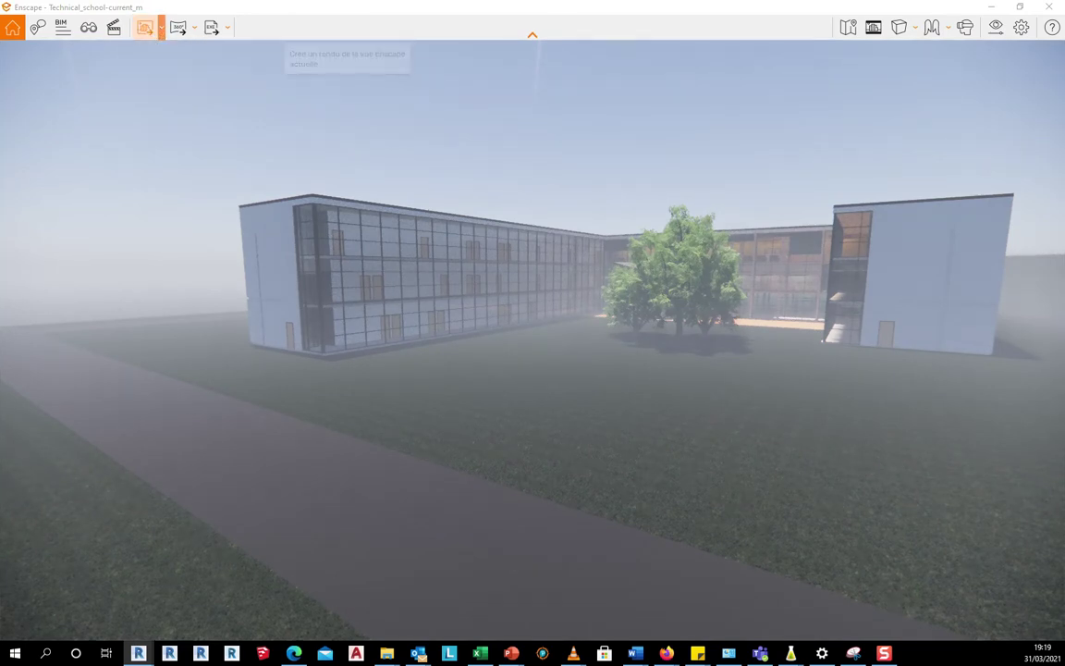
drag(391, 35, 563, 135)
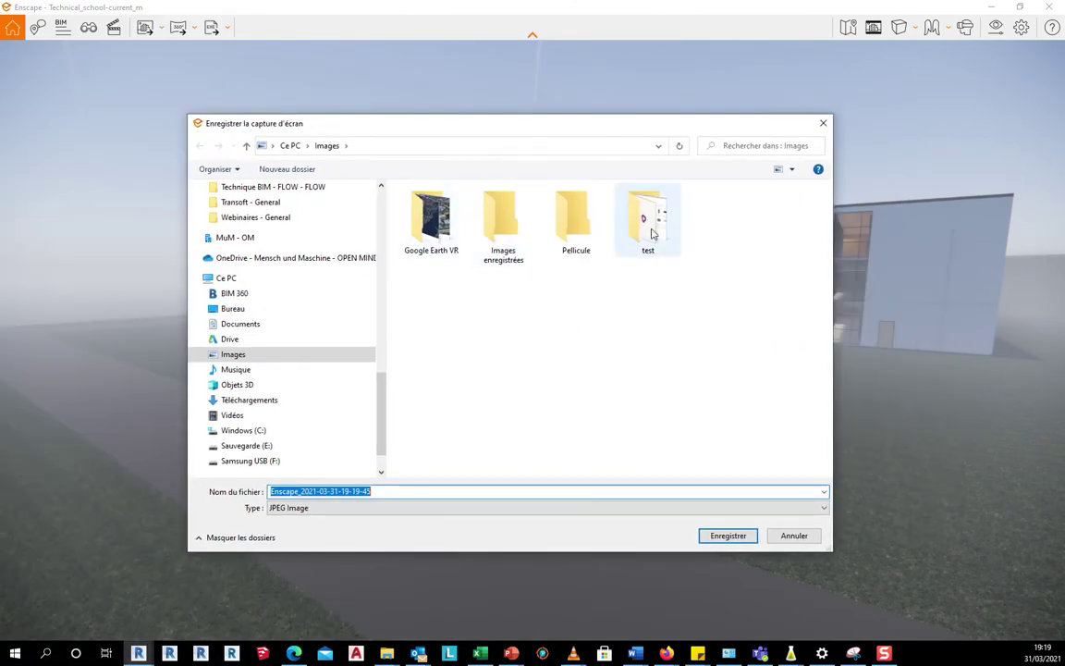
click(648, 229)
double_click(648, 229)
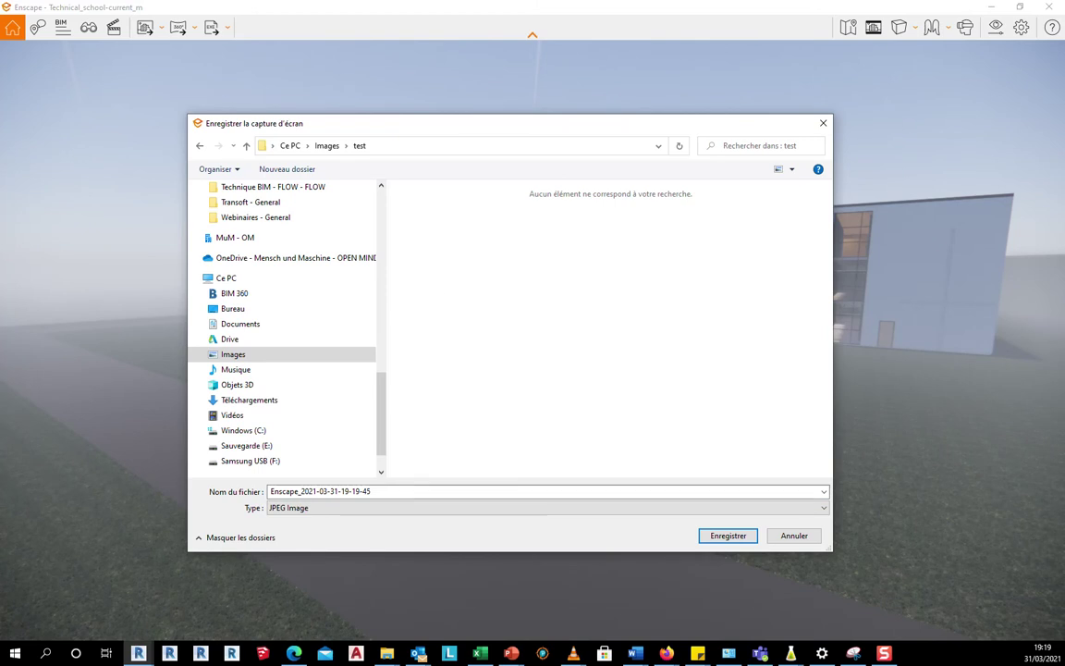
click(727, 535)
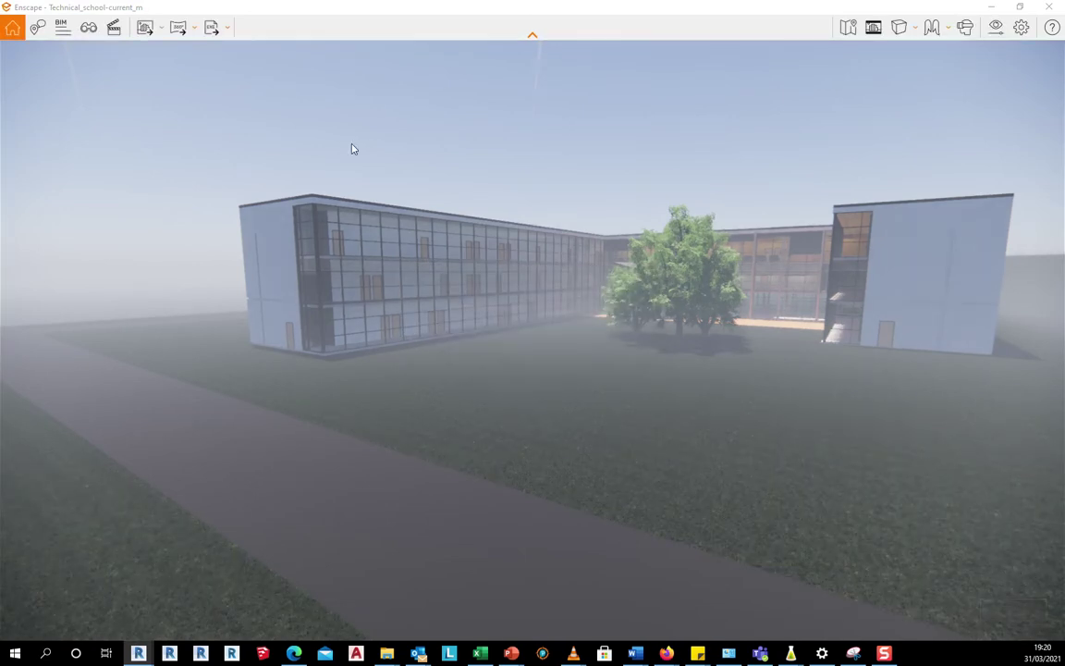
Step: Examine the list of views offered for batch rendering and the mono and stereo panorama options
click(158, 27)
click(178, 79)
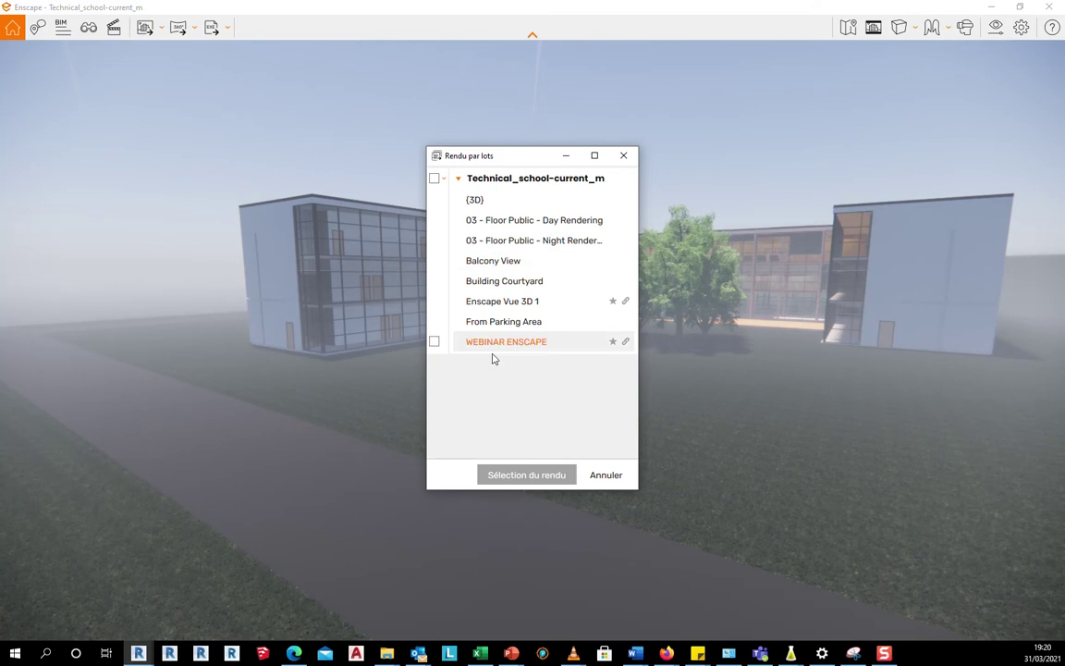
click(623, 156)
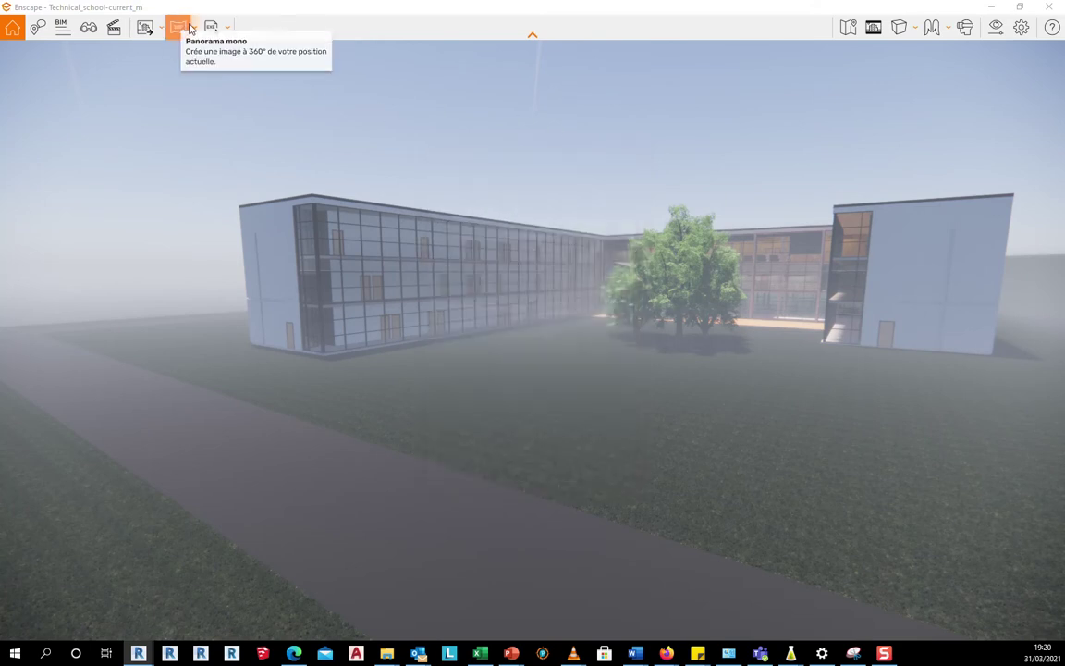
click(193, 28)
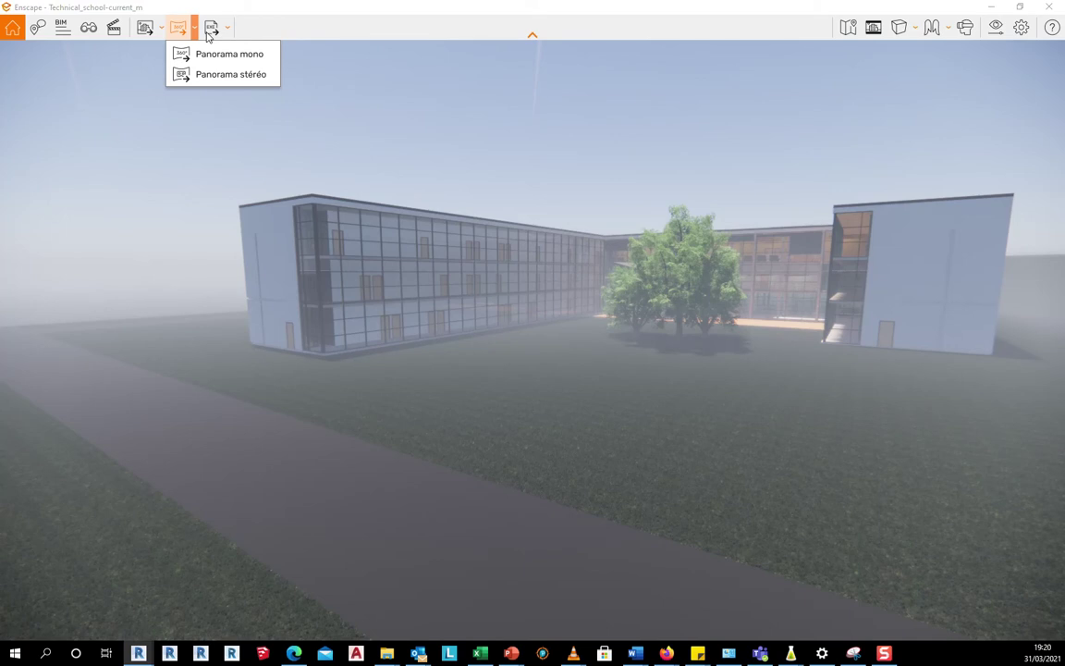
click(343, 166)
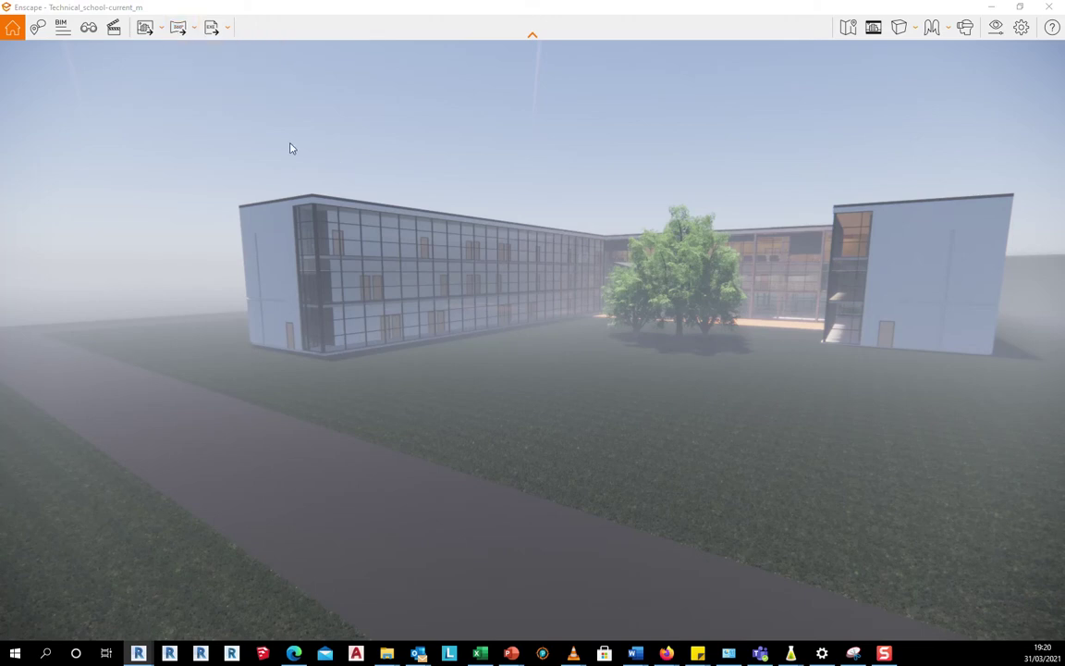
Step: Launch the existing Enscape__Technical_school-current_m executable in the test folder from the standalone executable export dialog, without exporting a new one
click(228, 28)
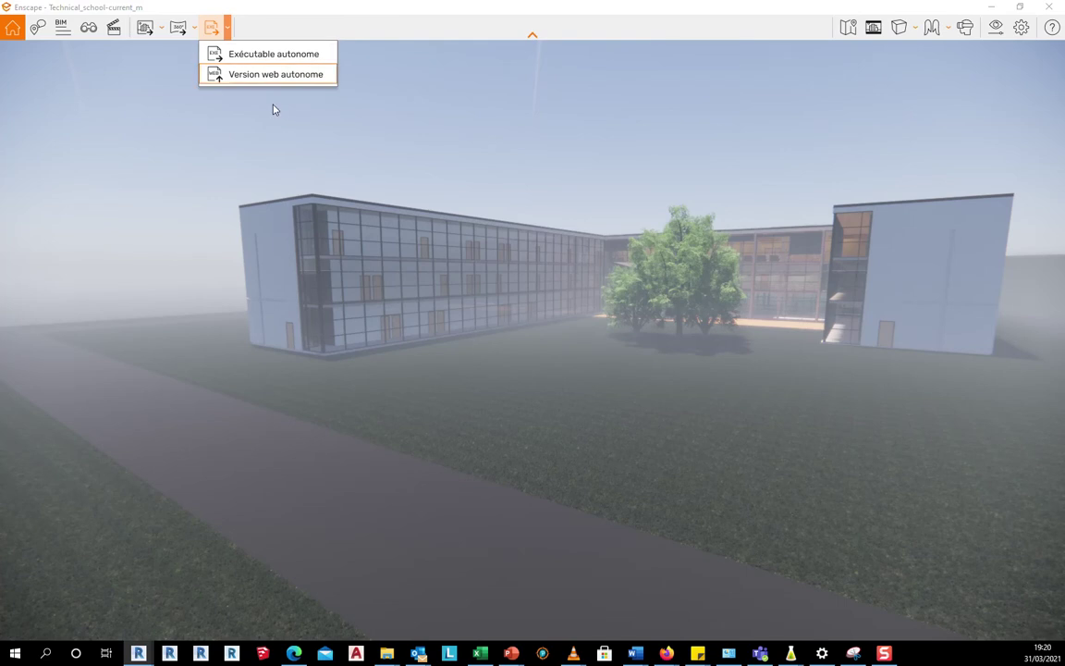
click(279, 56)
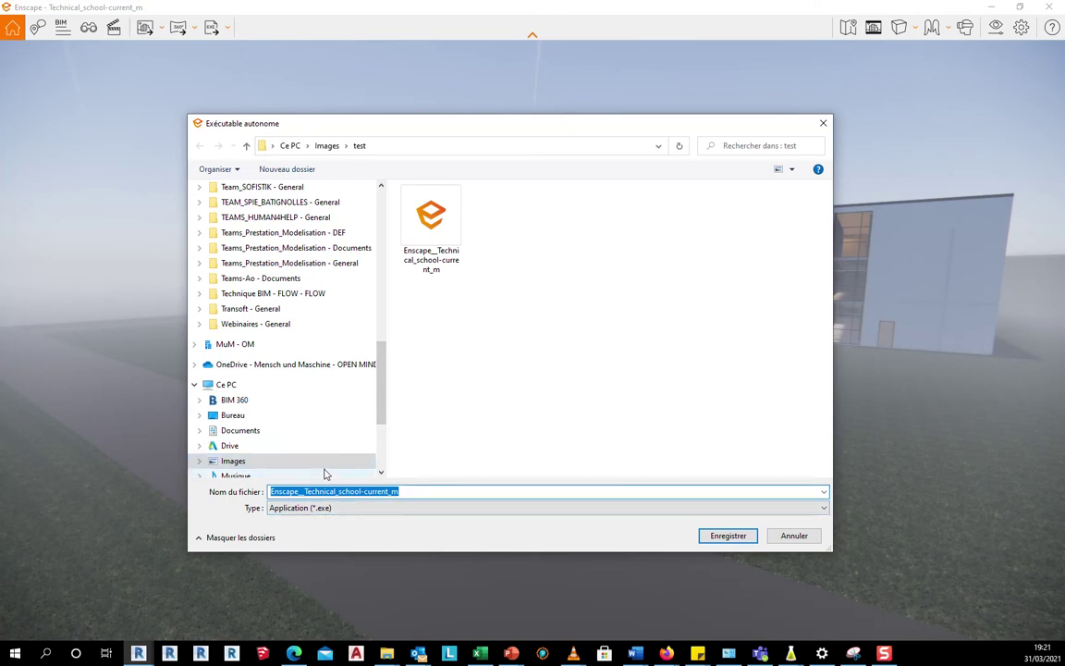
right_click(429, 250)
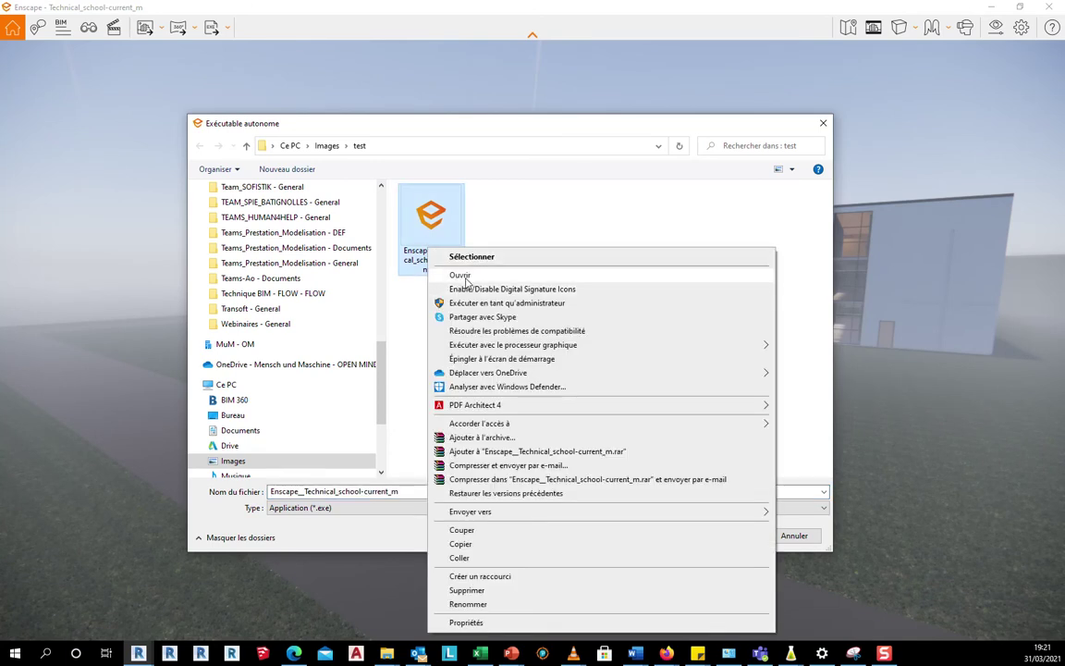
click(467, 280)
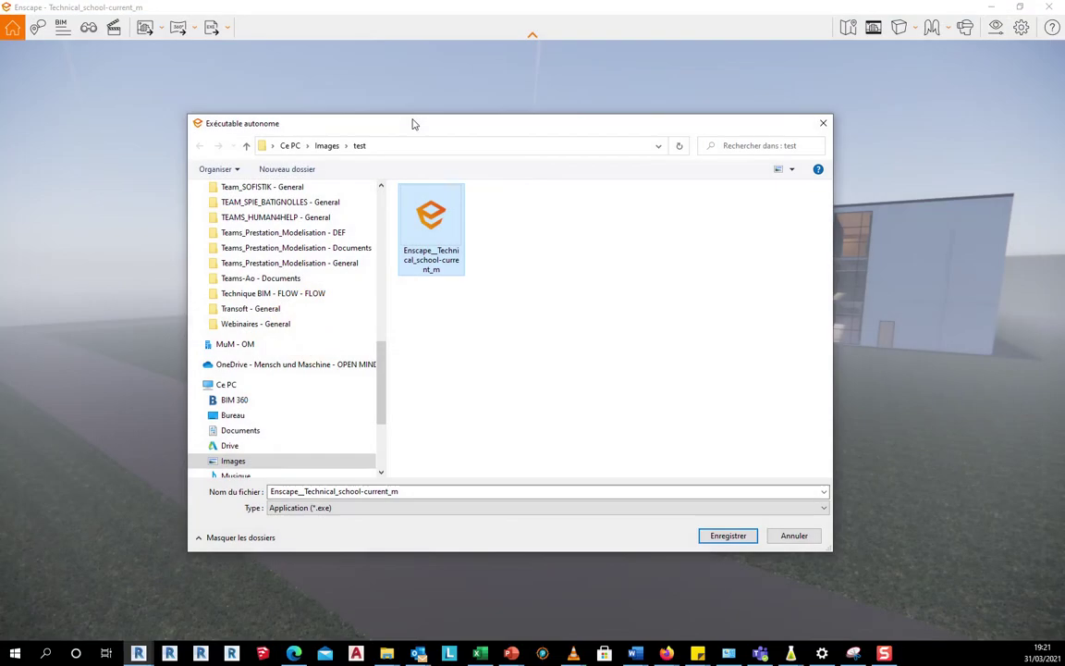
click(823, 123)
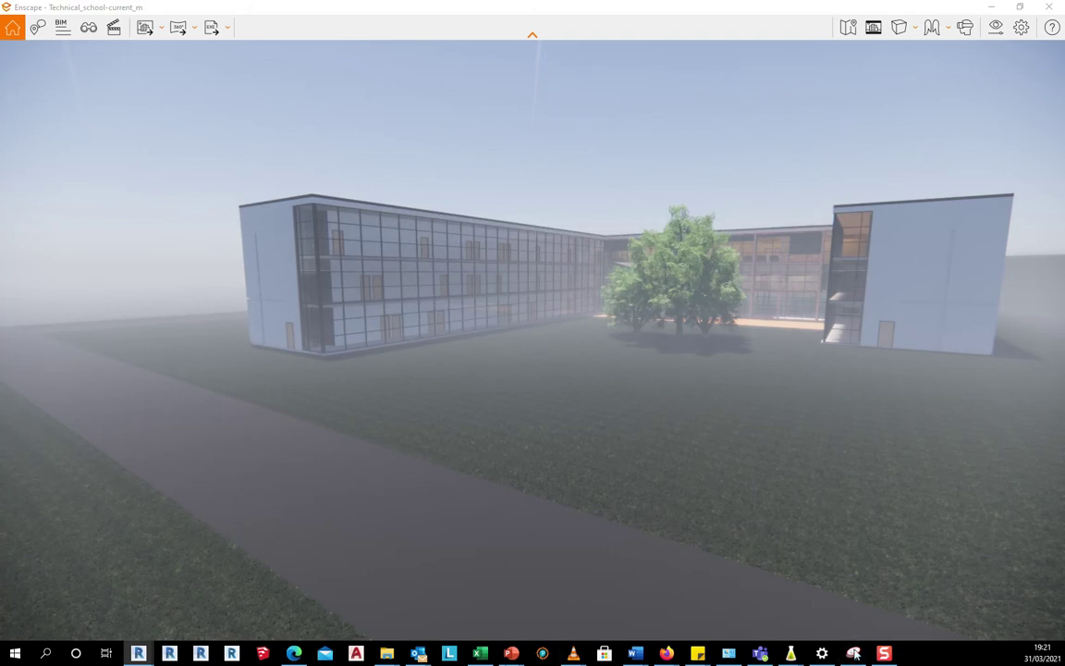
drag(791, 8, 911, 3)
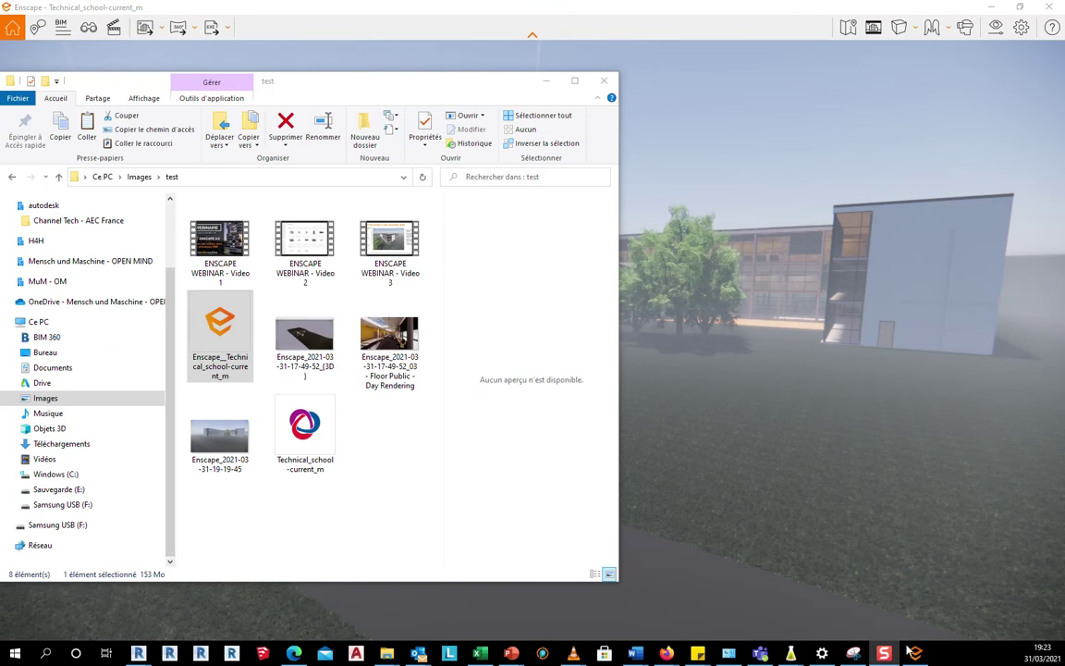
Step: Switch to the running Technical_school-current_m standalone, minimize the test folder window and maximize the standalone's window
click(914, 653)
drag(791, 157, 671, 200)
drag(675, 305, 703, 294)
key(Up)
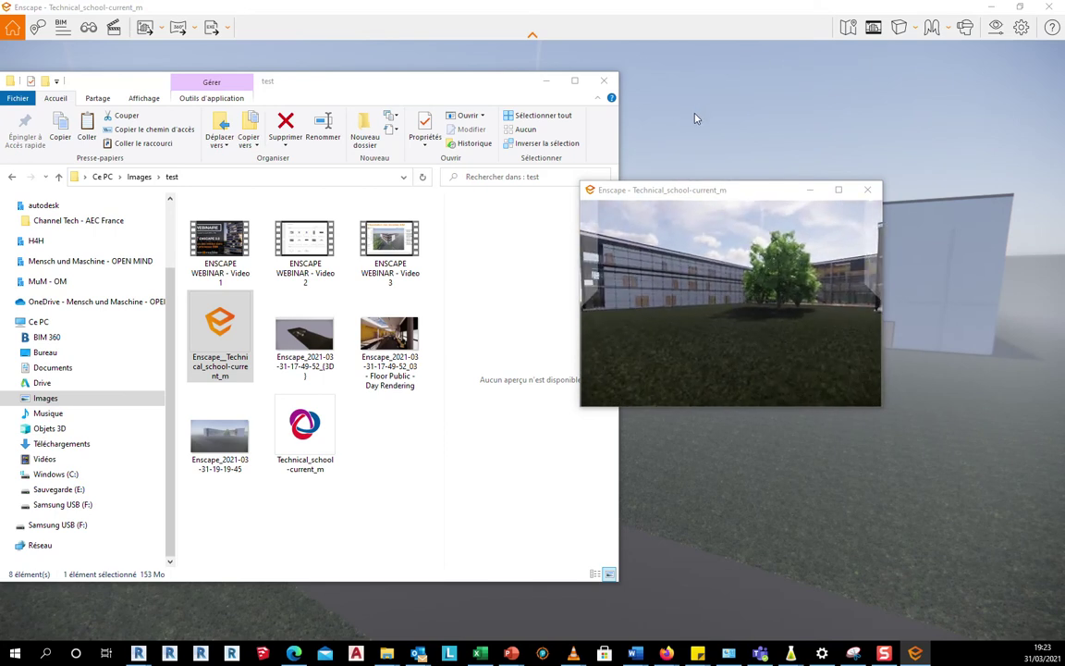
click(545, 80)
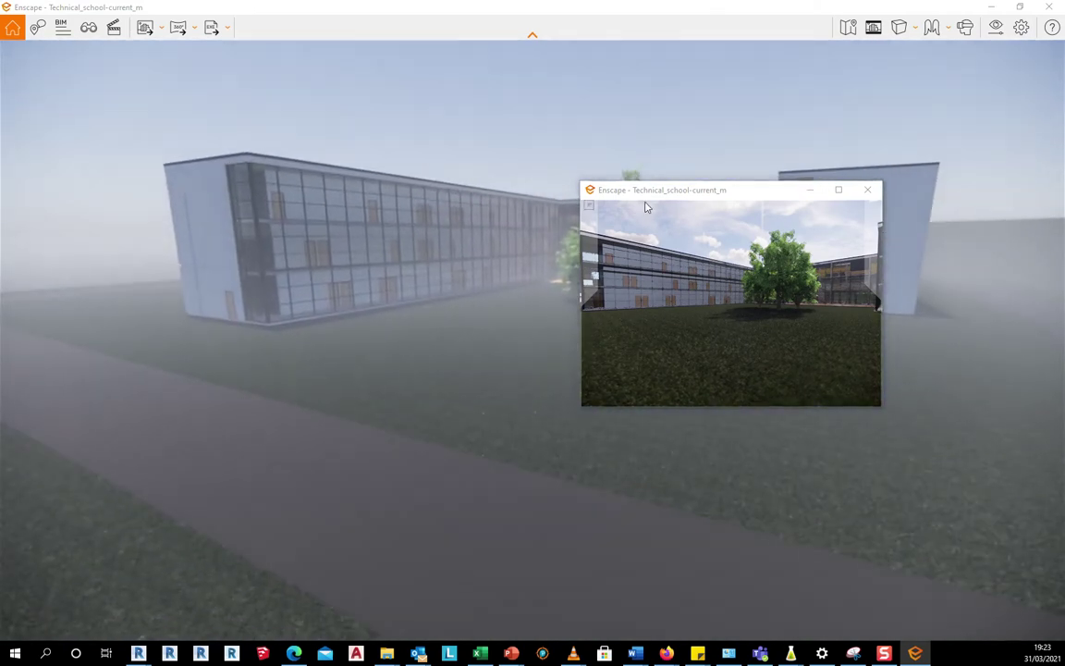
double_click(647, 192)
Step: View the visual settings offered in the standalone executable, pinning and unpinning their panel
mouse_move(23, 188)
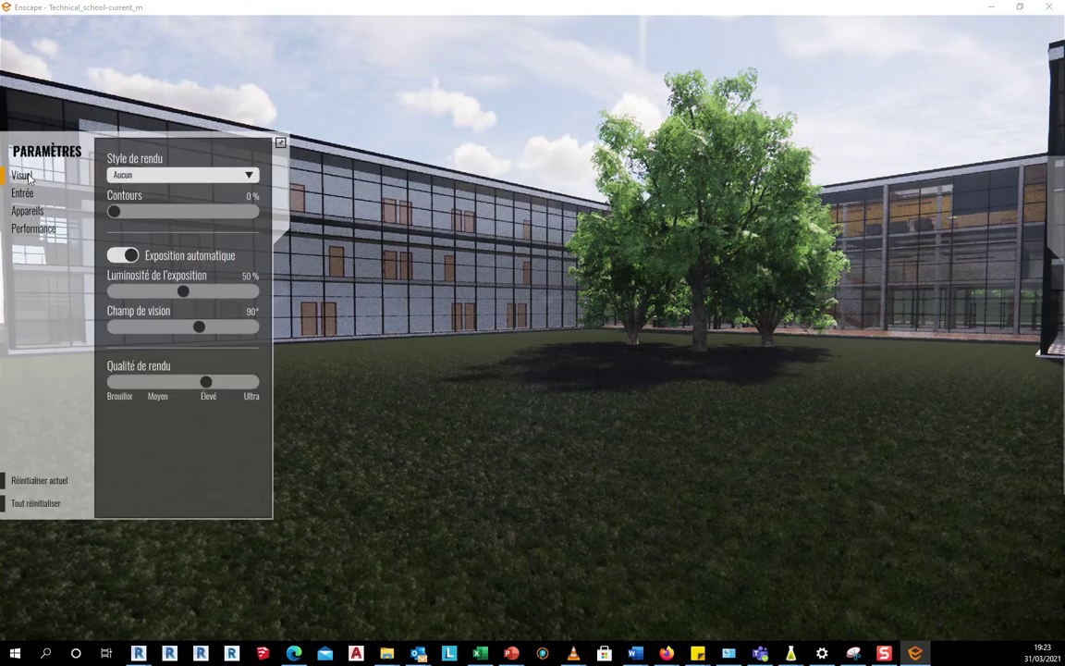
click(281, 143)
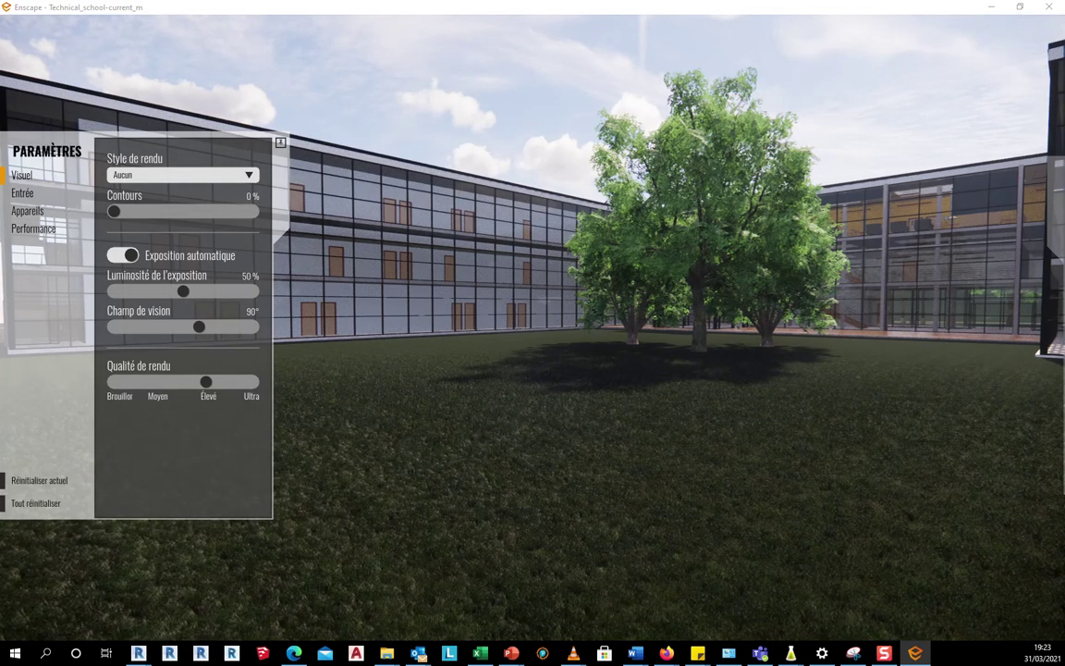
click(281, 145)
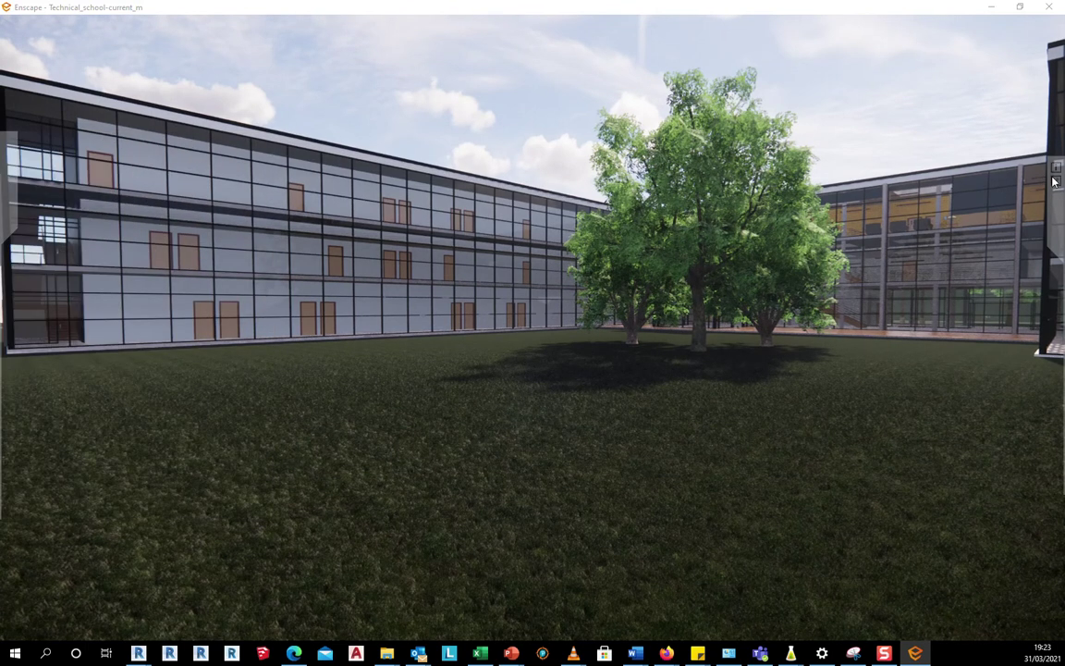
Step: Go to the saved view Enscape Vue 3D 1 in the standalone, look around the school courtyard, and close the standalone
mouse_move(1054, 181)
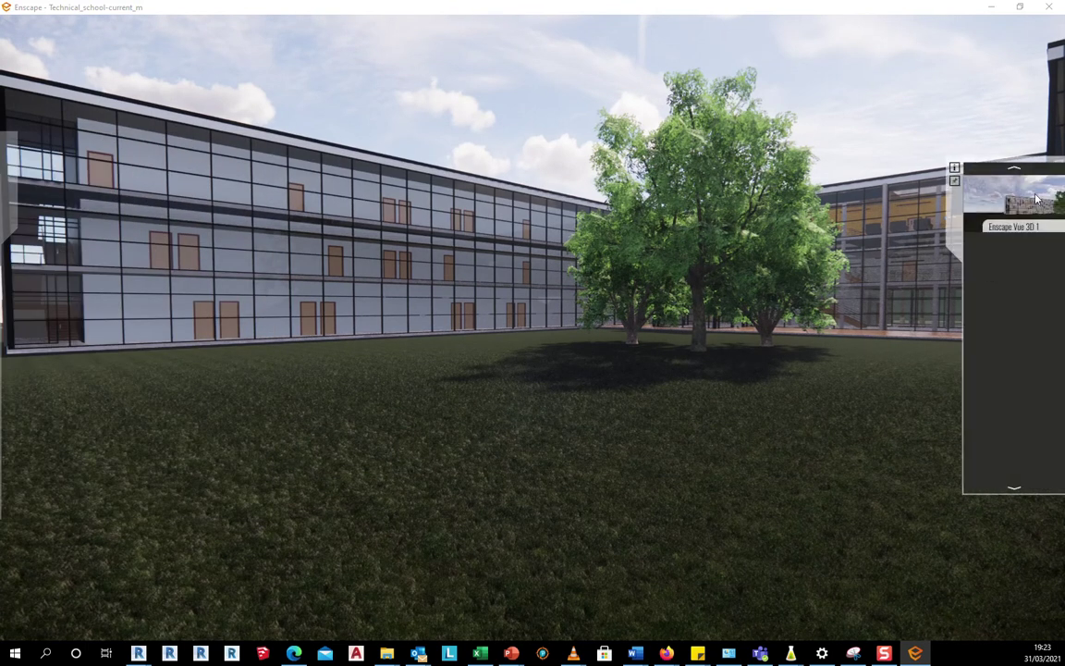
click(994, 218)
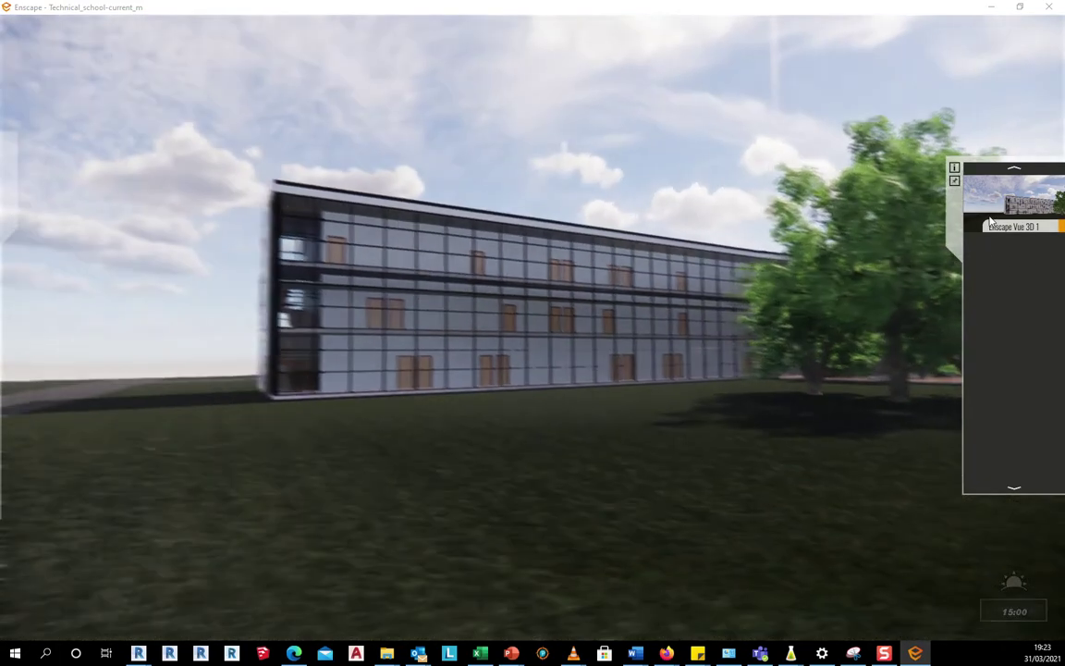
drag(852, 264, 921, 277)
drag(619, 387, 552, 446)
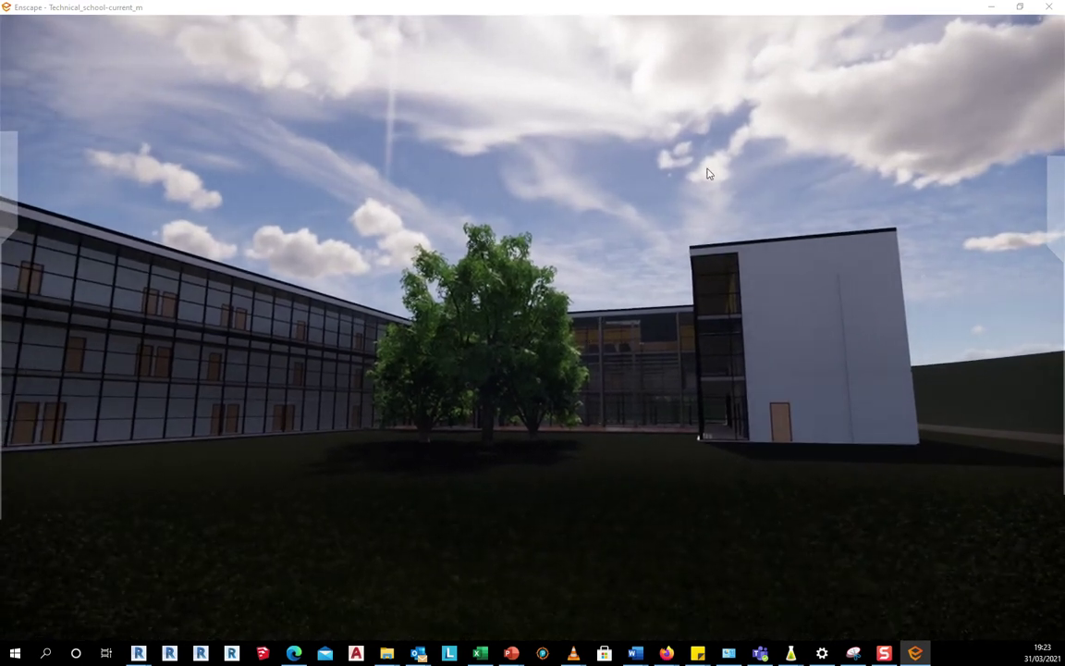
drag(532, 7, 528, 303)
click(662, 298)
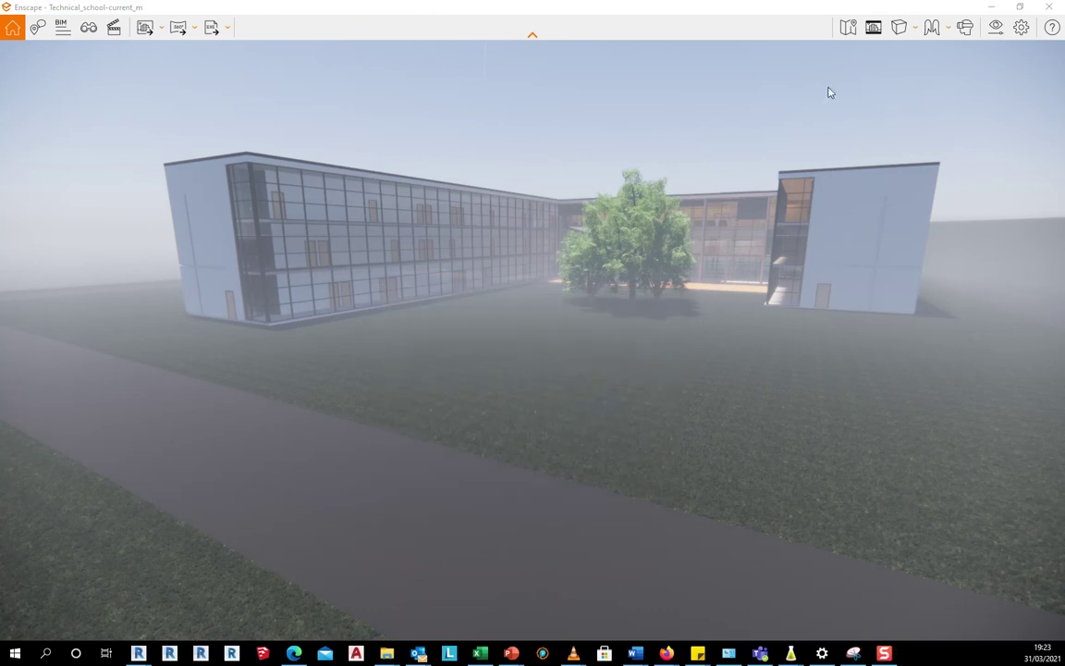
Step: View the standalone export choices, executable and web version, without exporting
click(230, 29)
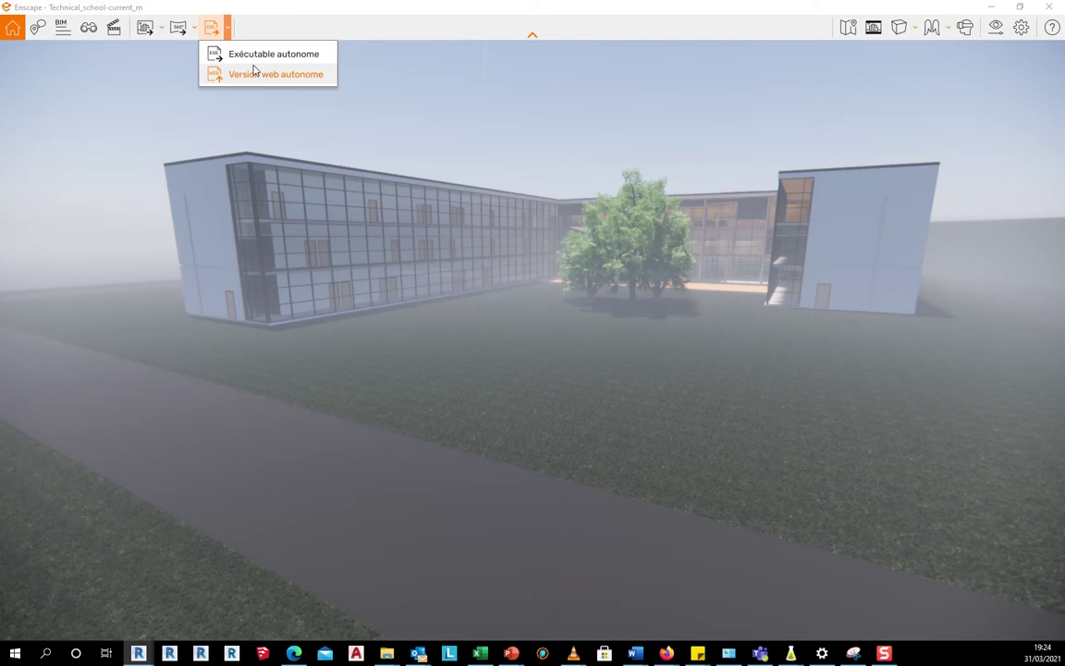
click(352, 240)
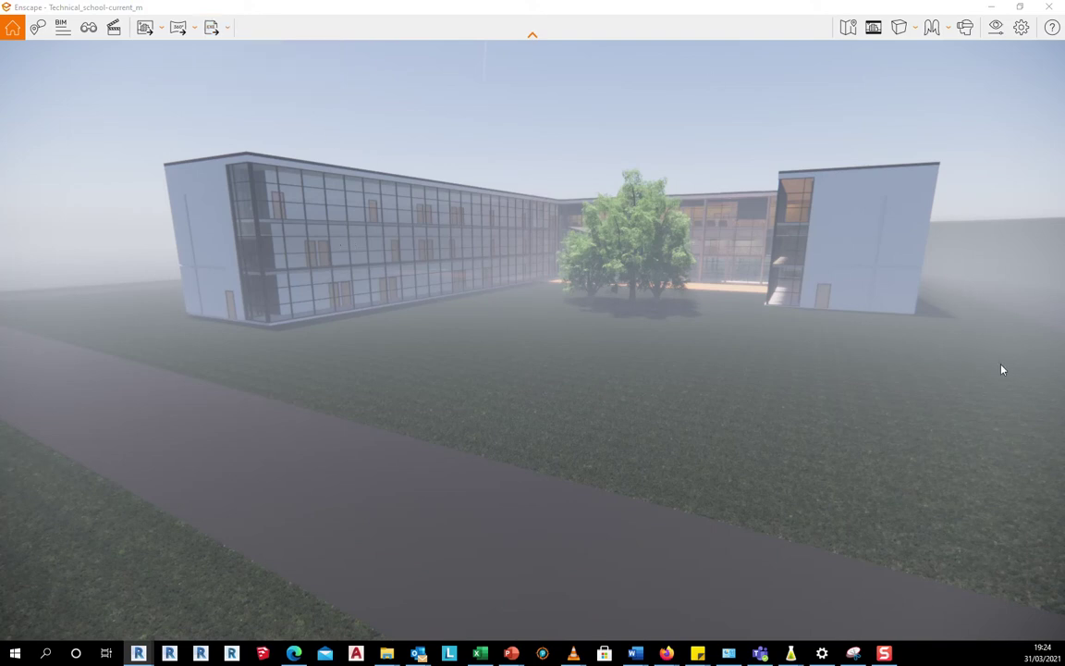
Step: Turn on BIM mode and show the BIM data of the exterior end wall beside the trees
drag(544, 239, 361, 218)
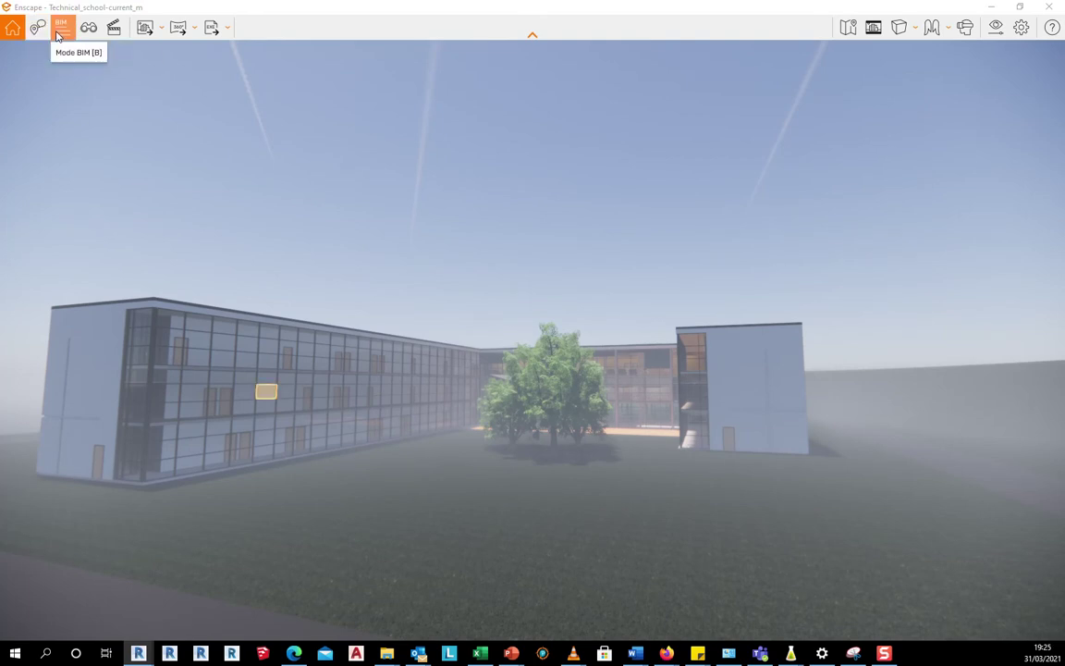
click(58, 35)
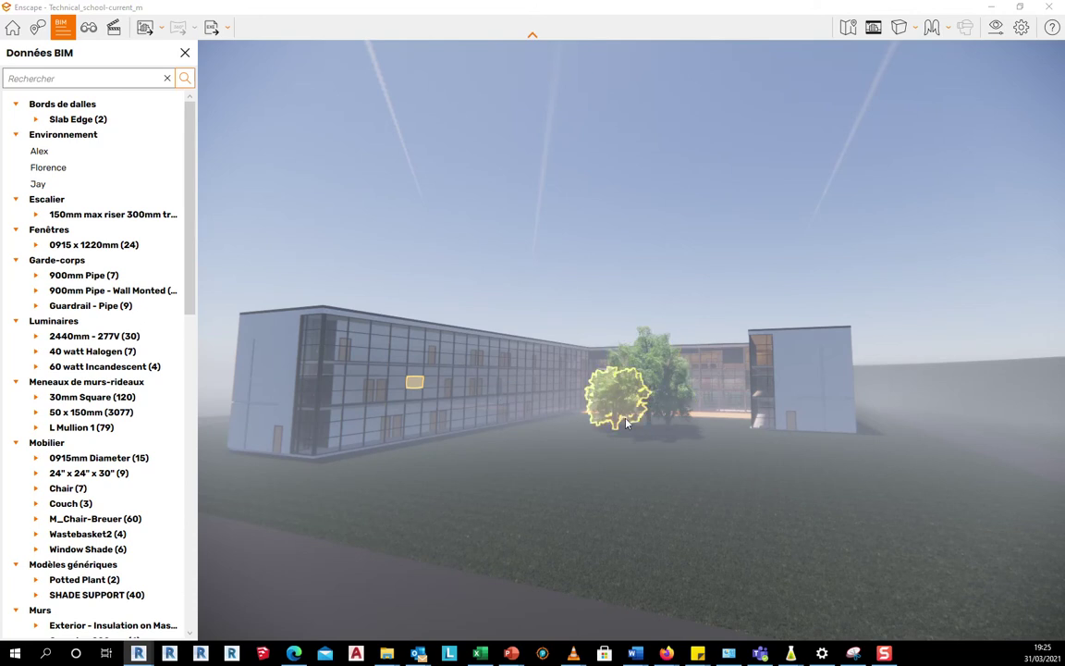
click(814, 375)
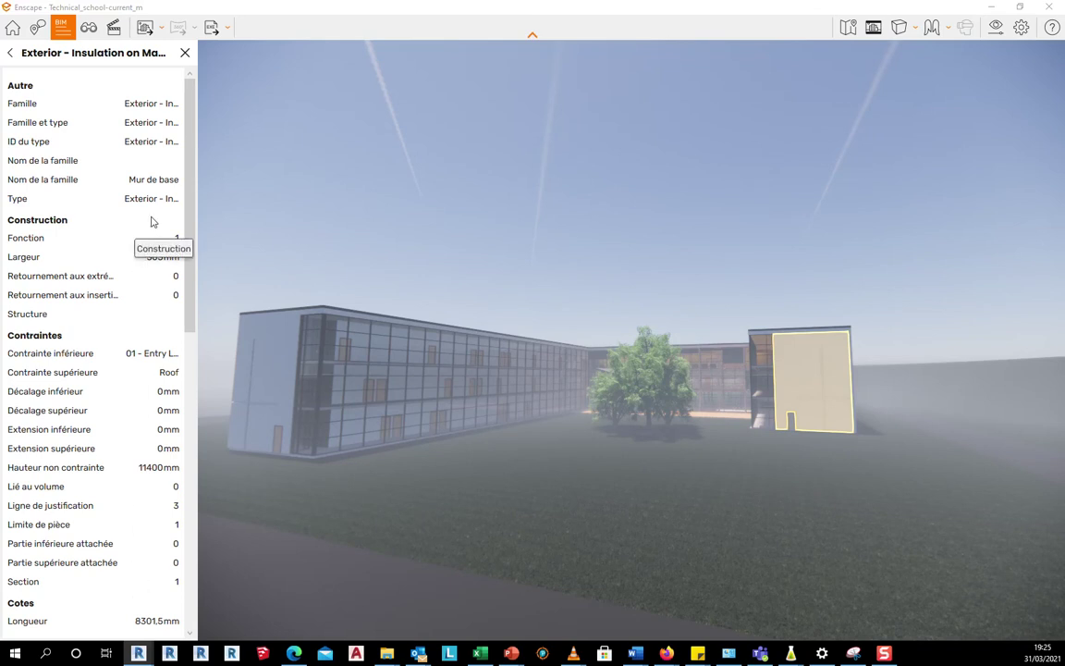
Step: Switch to walk mode and approach the selected end wall to inspect its door and the adjoining glazed facade
drag(462, 314, 639, 345)
key(space)
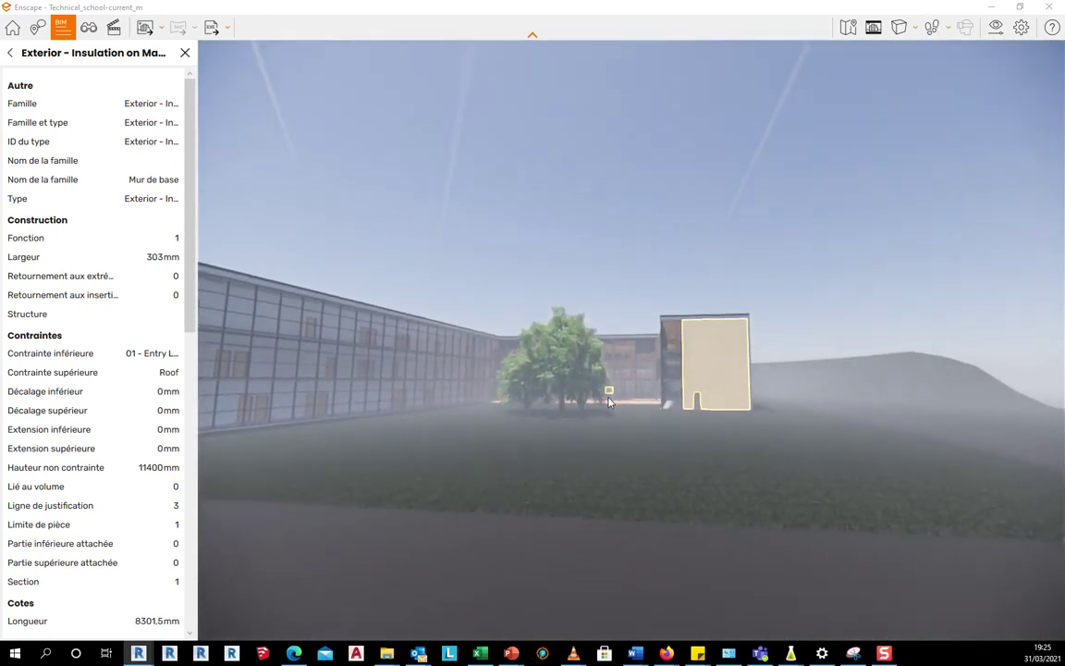
key(Up)
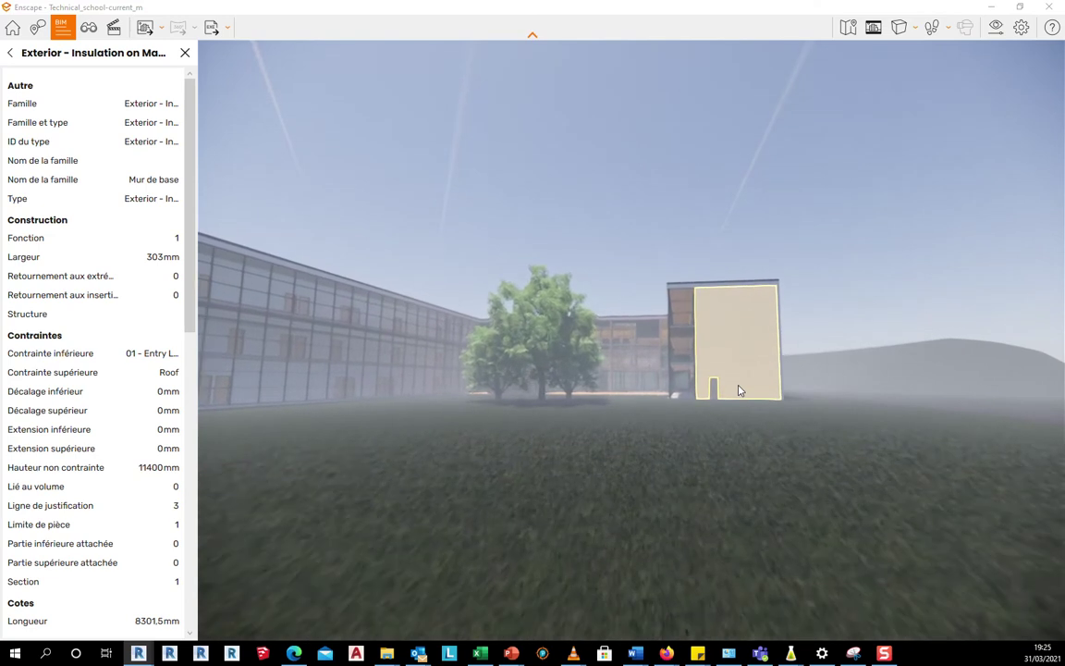
key(Right)
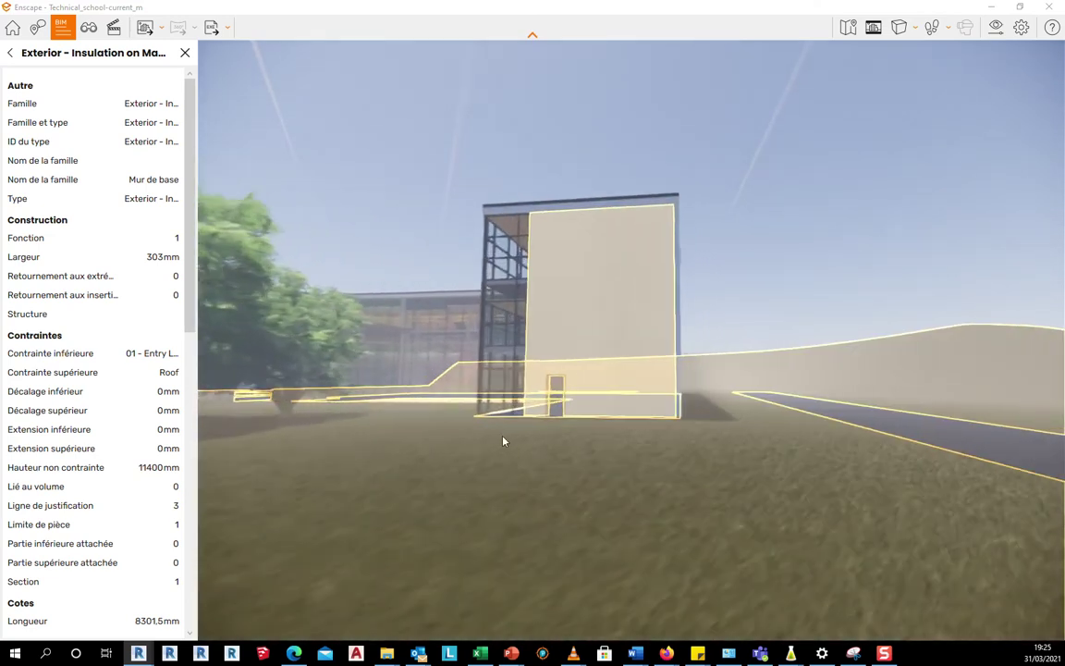
mouse_move(504, 442)
mouse_down()
mouse_move(517, 444)
mouse_move(407, 439)
mouse_move(546, 384)
mouse_move(492, 444)
mouse_up()
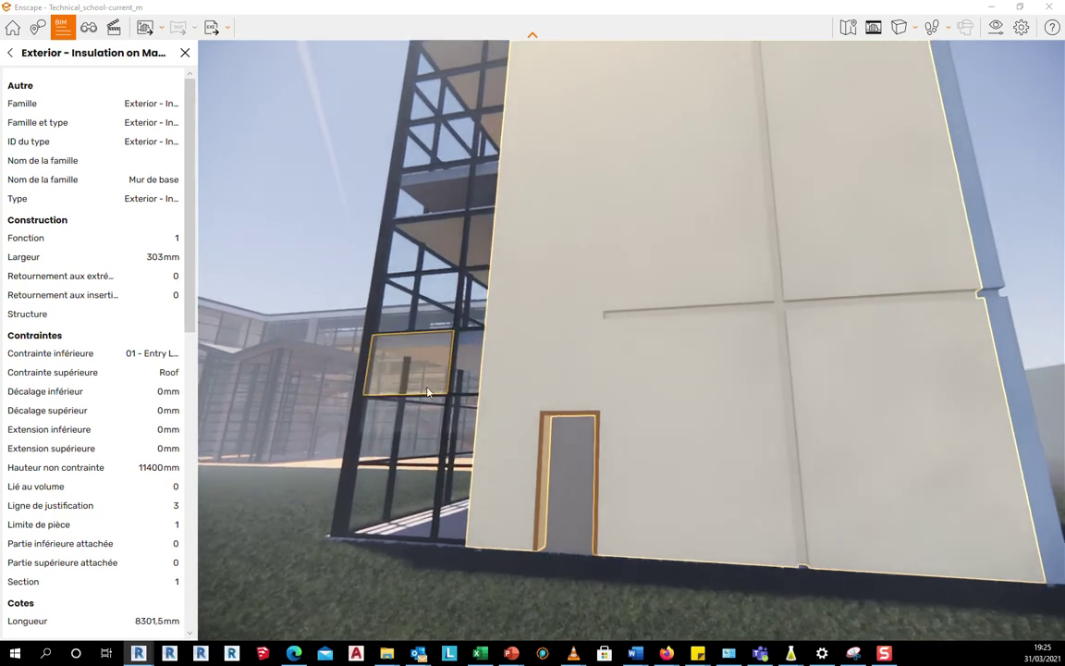
key(Up)
key(Left)
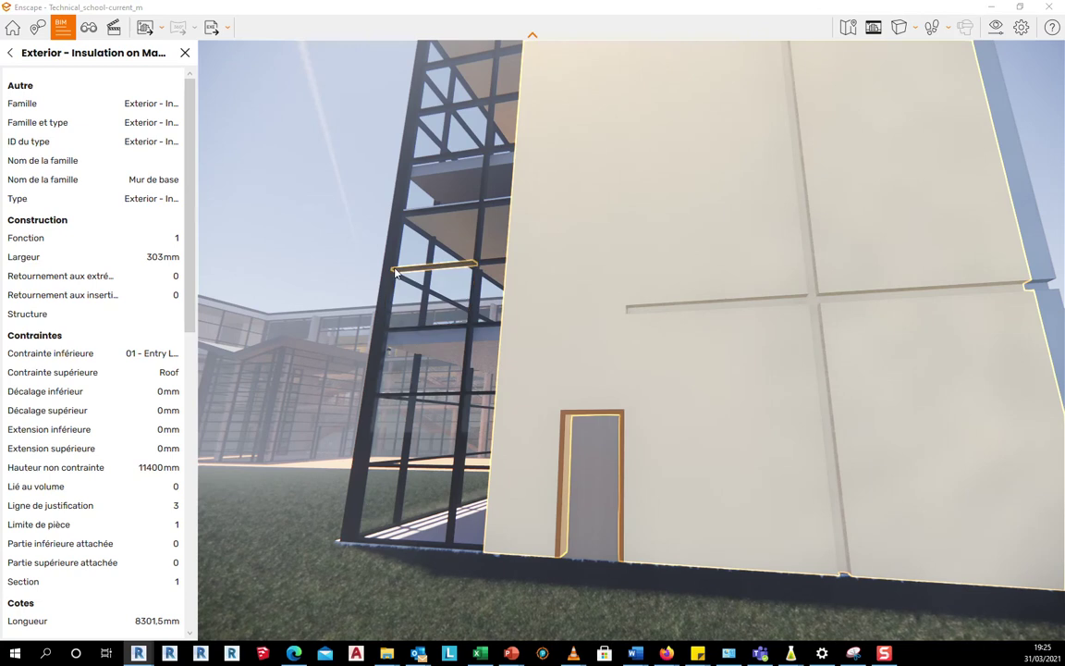
drag(366, 279, 248, 280)
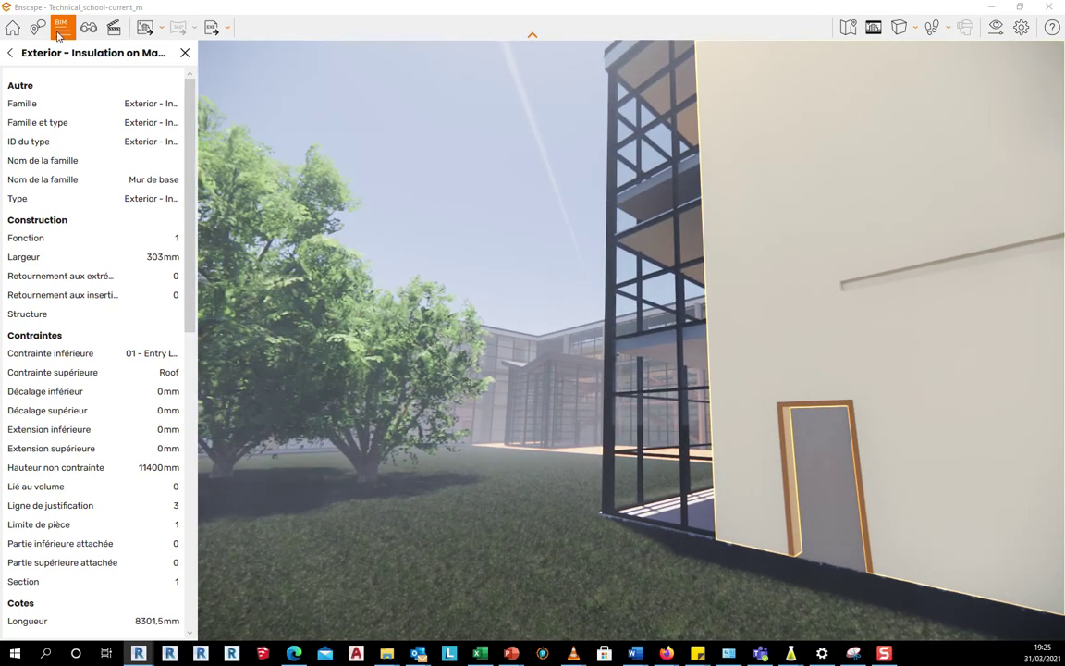
Step: Return to the full BIM data list and browse its element categories
click(11, 53)
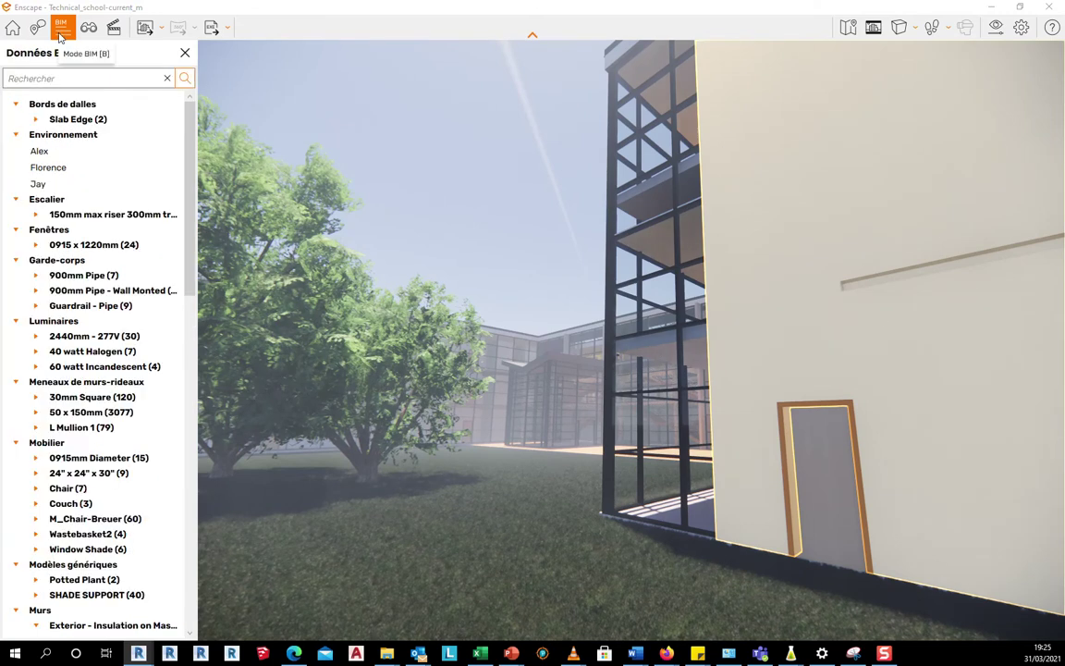
scroll(71, 541, down, 5)
scroll(79, 573, down, 9)
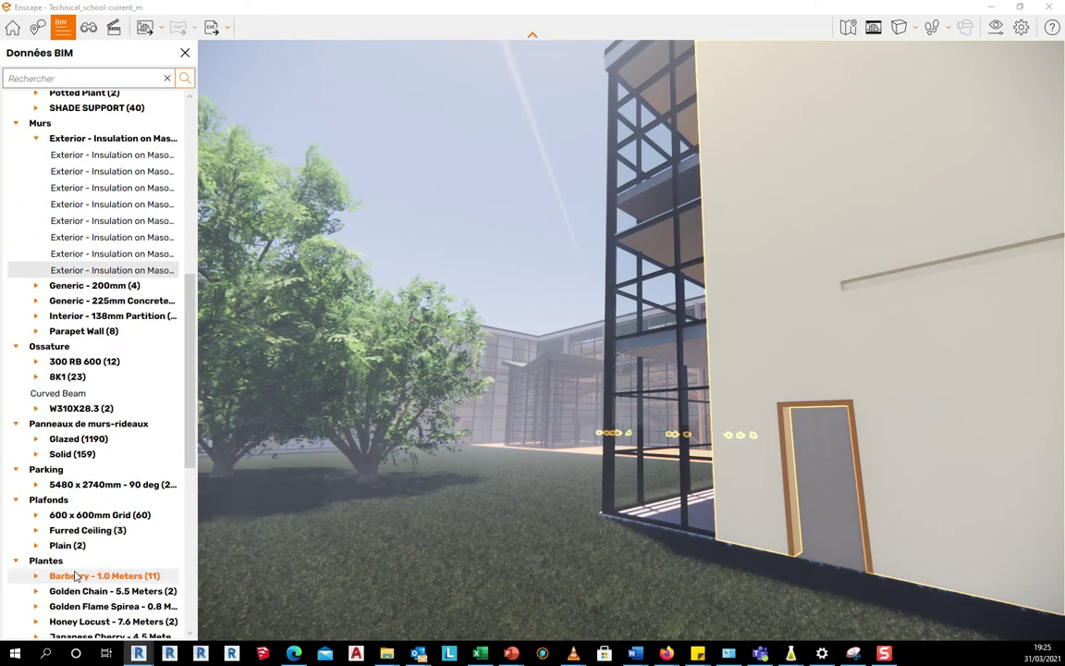
scroll(171, 475, up, 4)
scroll(186, 475, down, 10)
scroll(142, 169, up, 20)
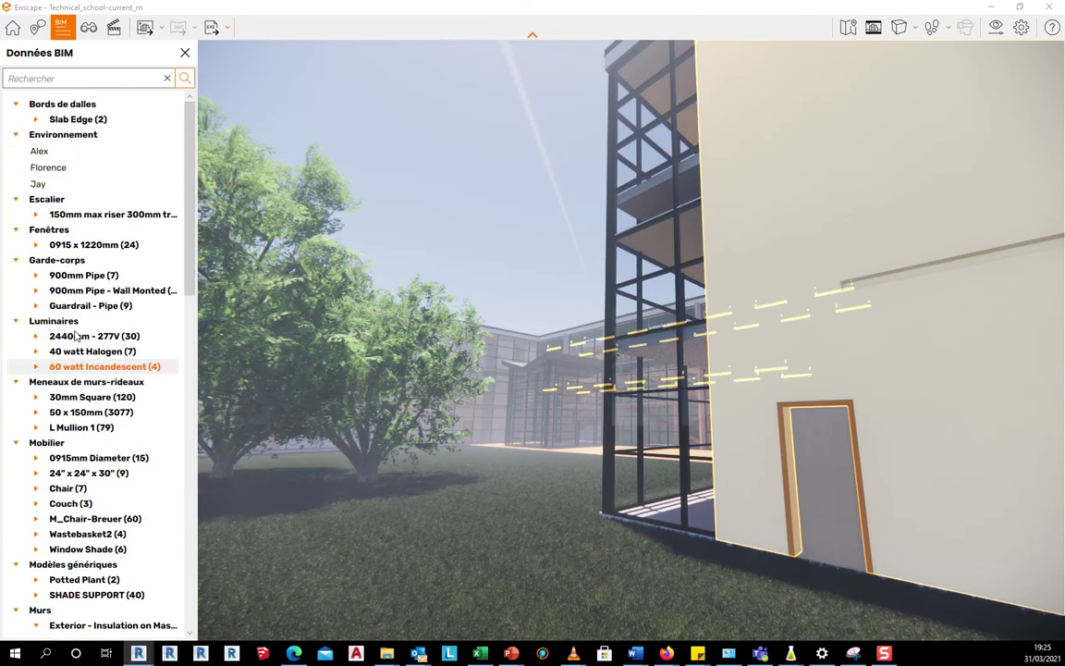
Step: Open the collaborative annotations and view the form for creating a question without creating one
click(40, 29)
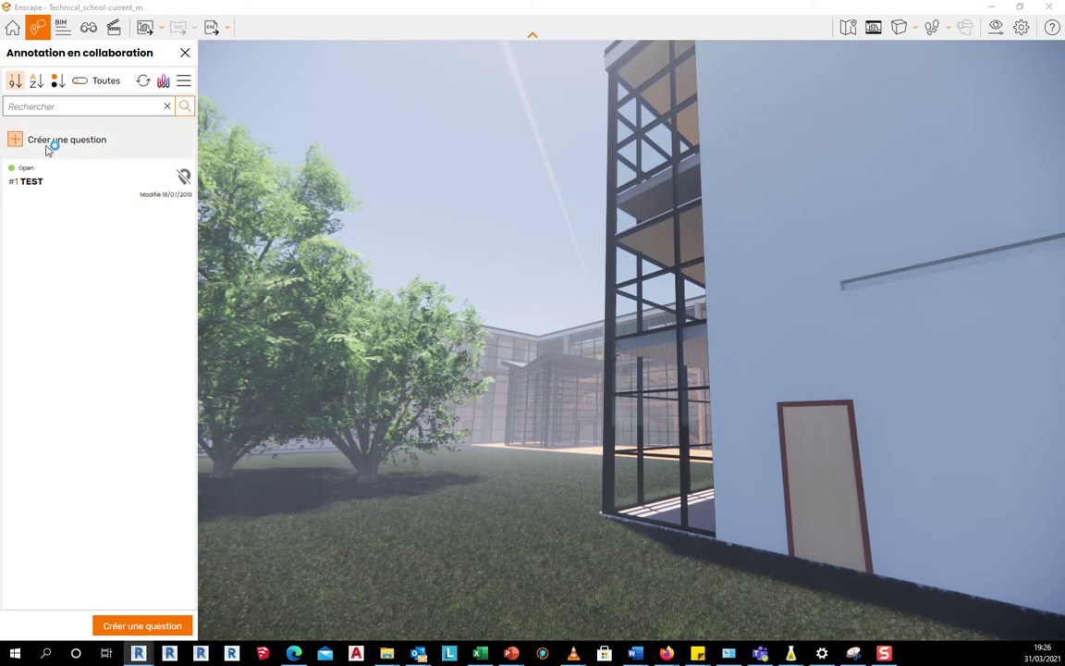
click(78, 141)
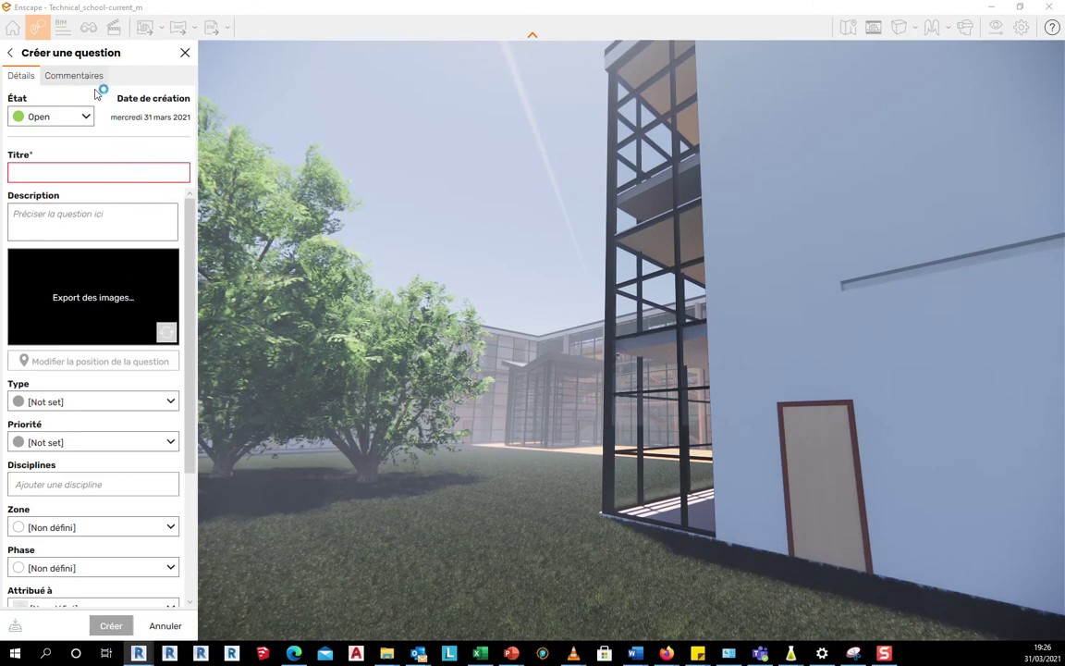
click(10, 53)
Step: View the BCF exchange options for the questions and set the collaborative annotation source to Local
mouse_move(164, 86)
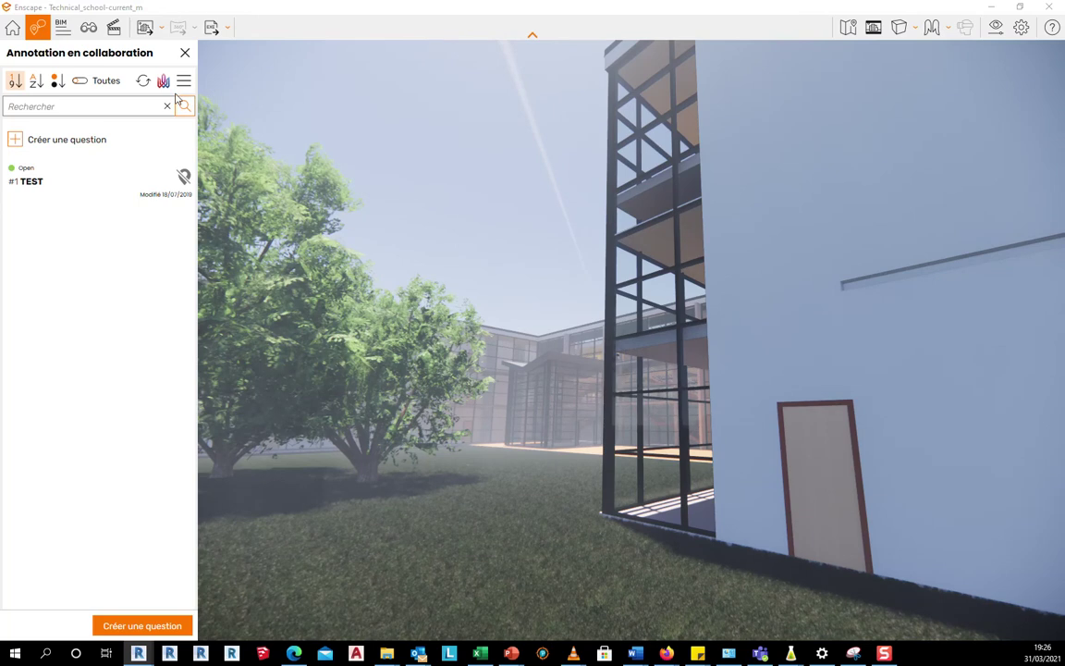
click(183, 83)
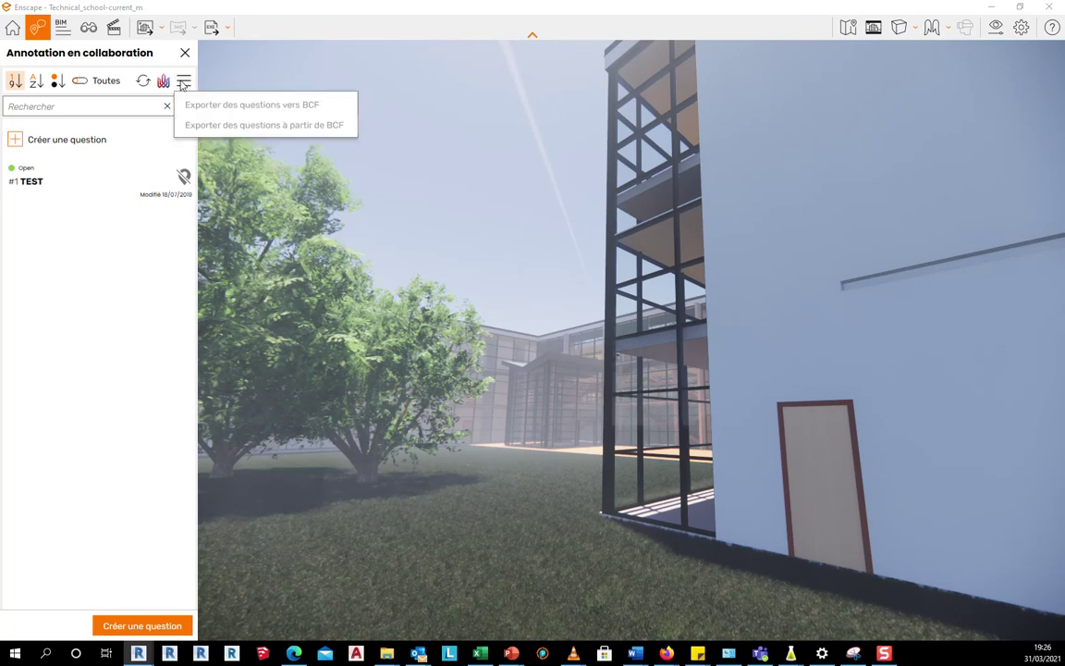
click(163, 83)
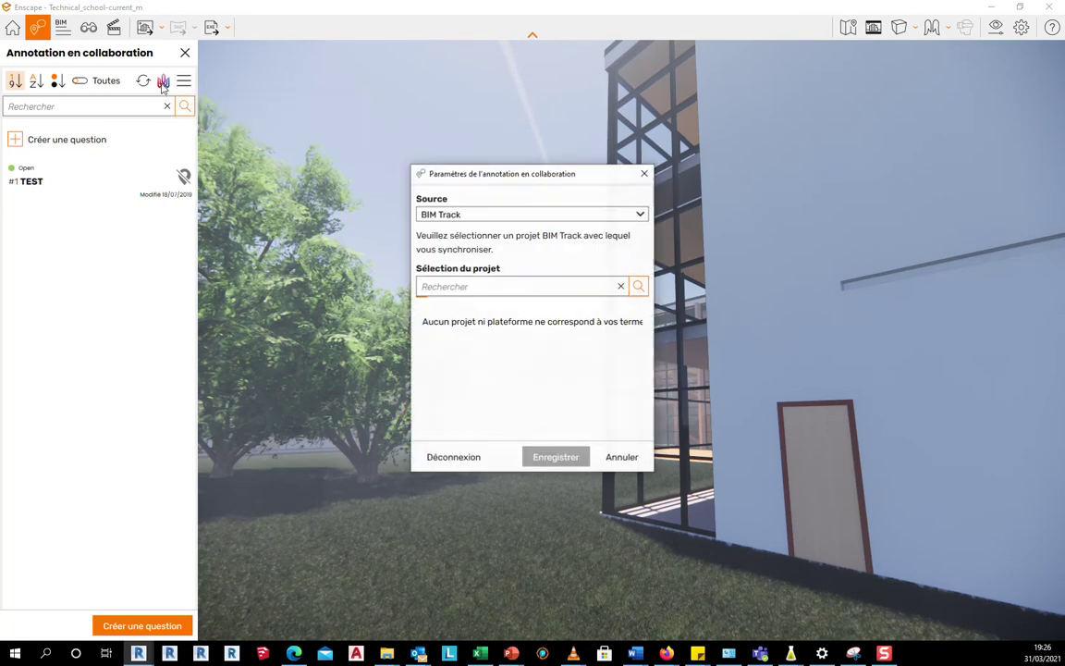
click(583, 214)
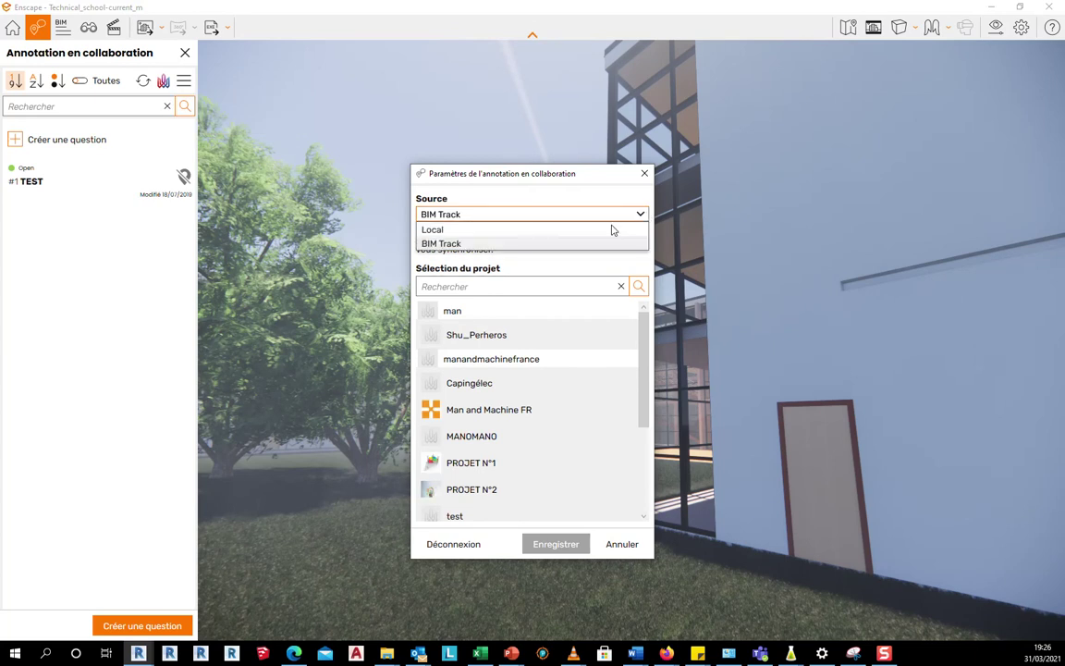
click(602, 232)
click(553, 286)
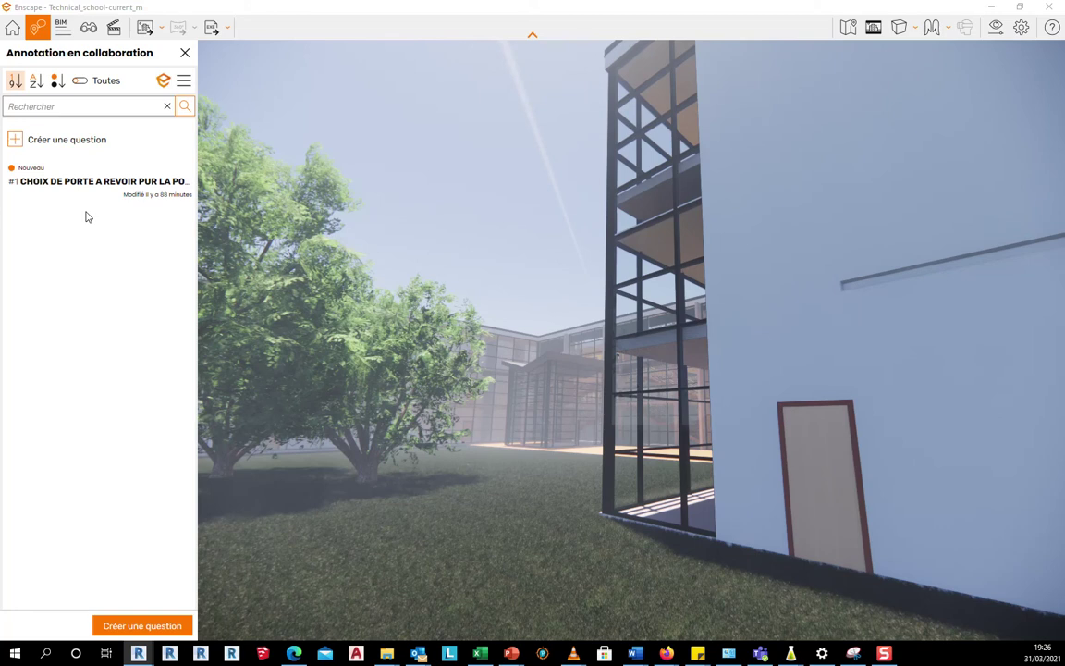
Step: Choose BIM Track as the collaborative annotation source and start connecting to it
click(167, 88)
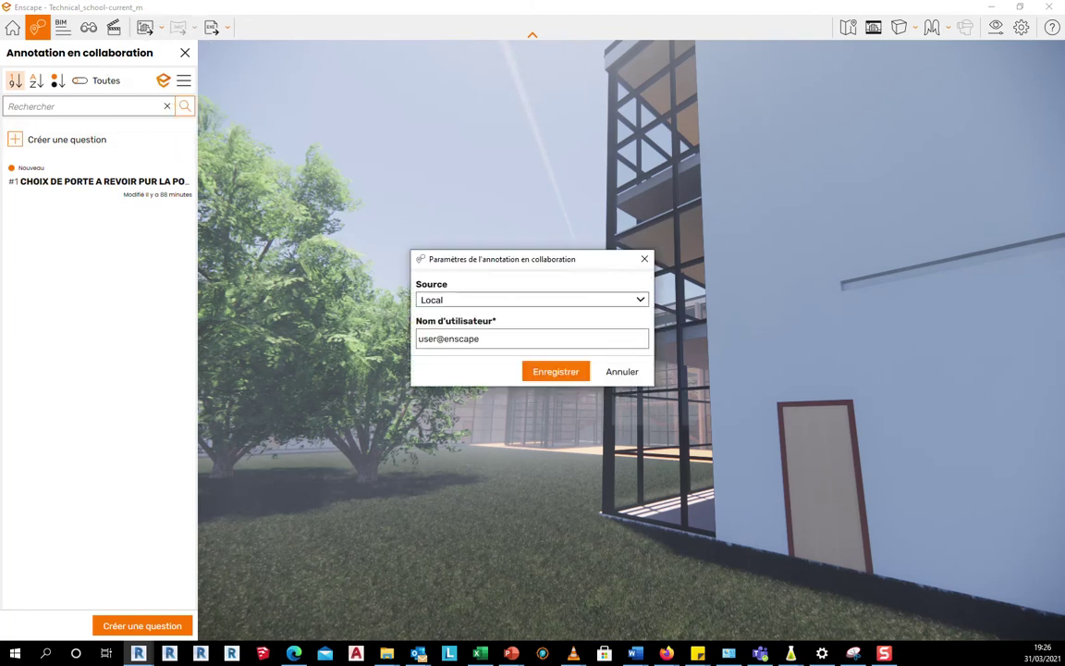
click(481, 300)
click(474, 325)
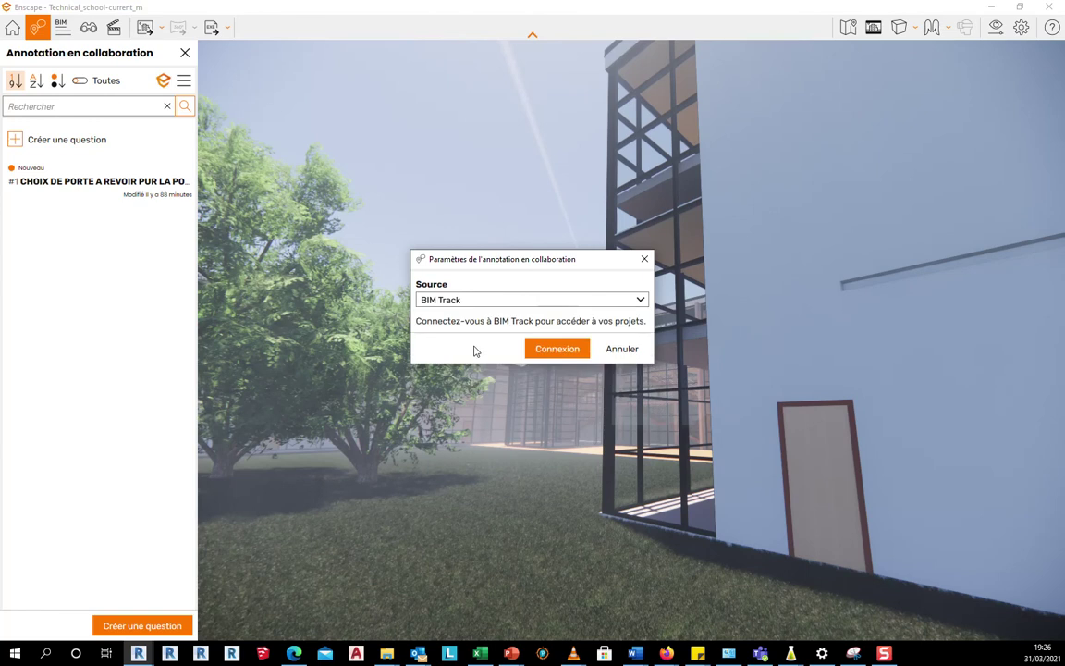
click(545, 355)
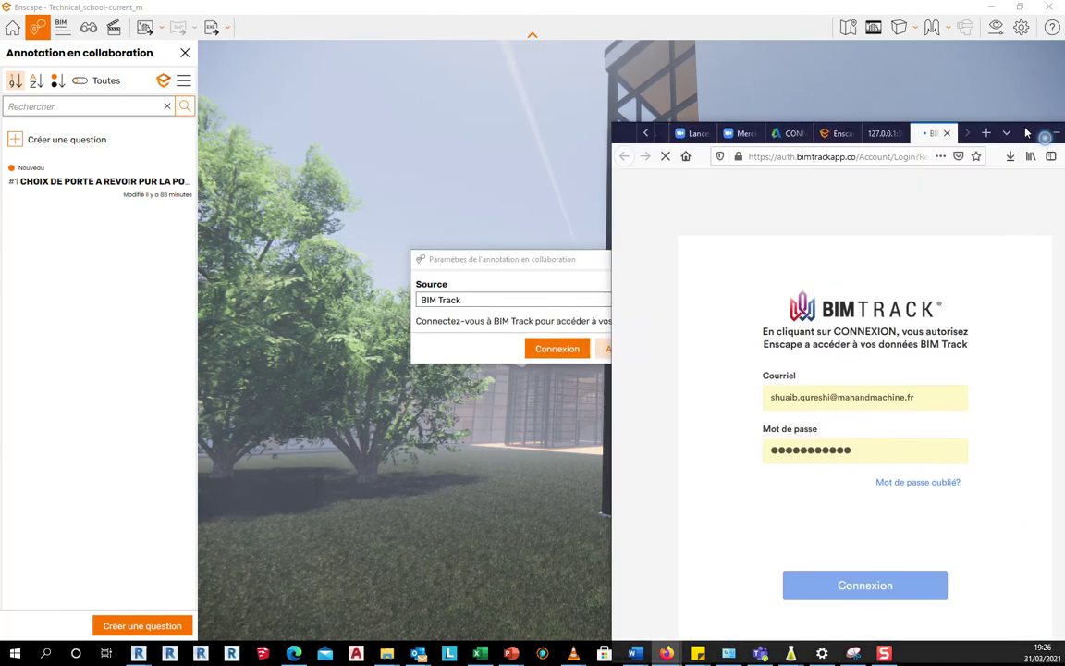
Step: Pass the palm-tree image verification on the BIM Track login page and sign in to authorize access
click(711, 425)
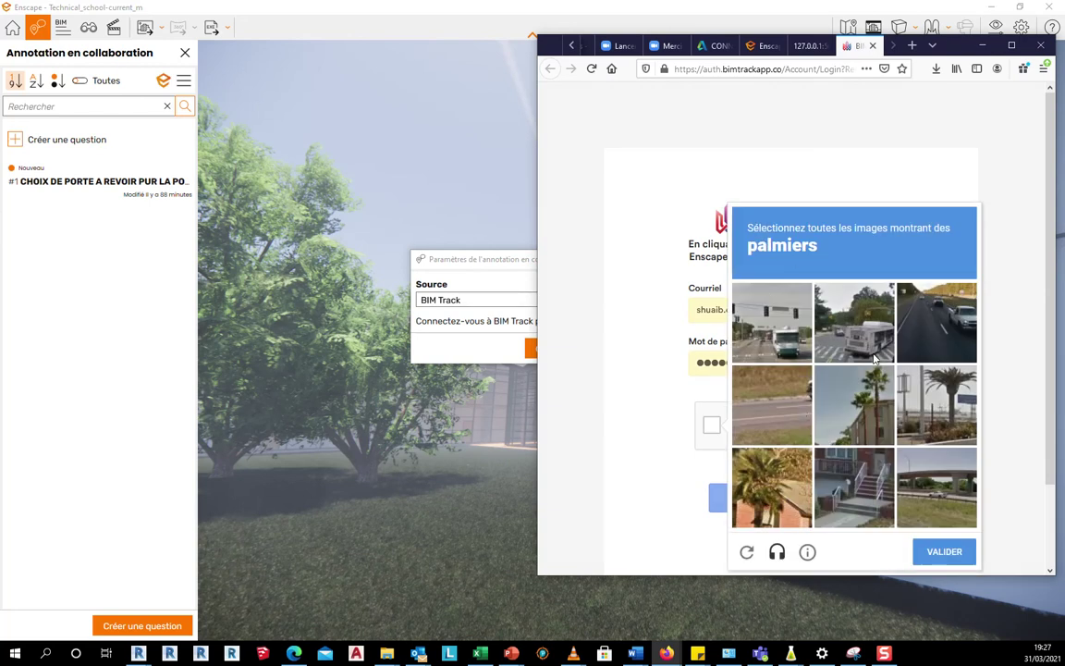
click(853, 404)
click(935, 404)
click(765, 492)
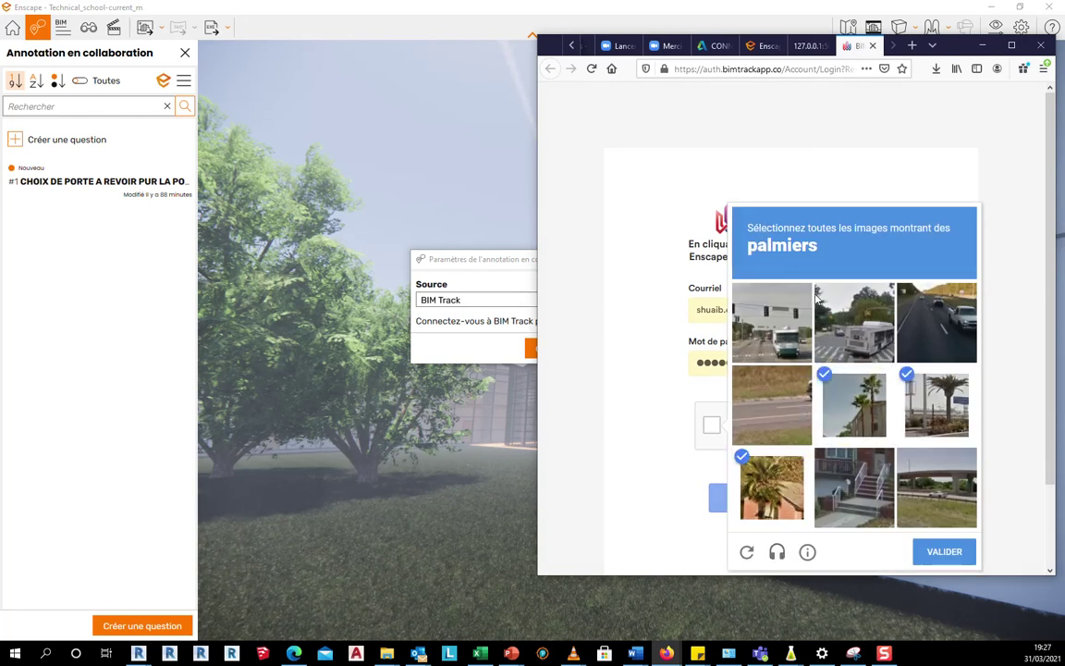
click(935, 553)
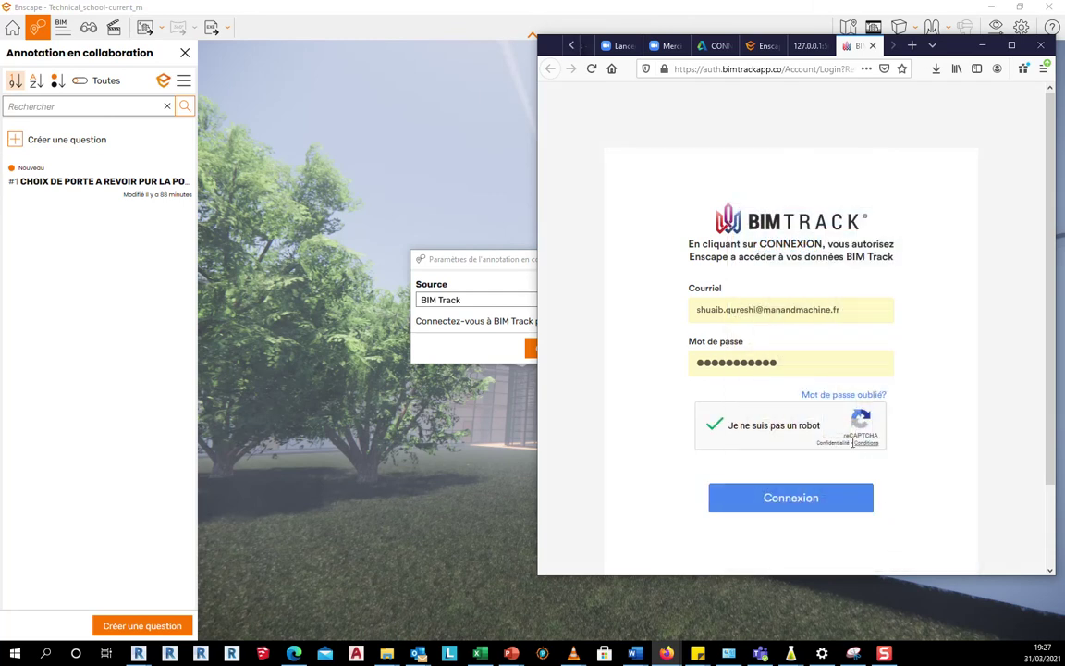
click(819, 505)
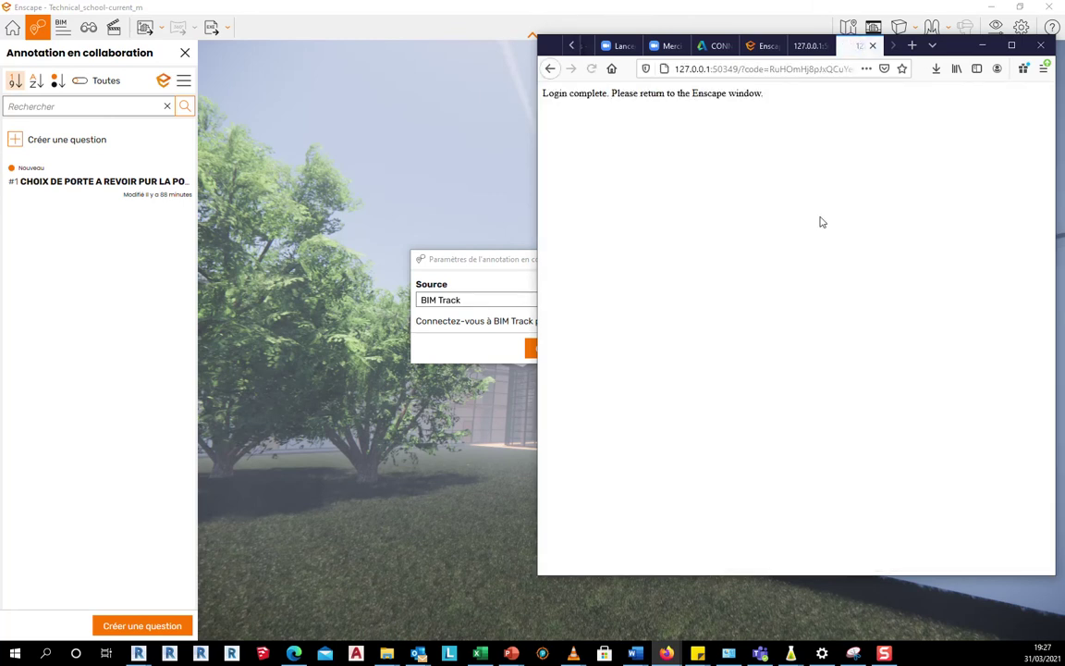
Step: Return to Enscape and save the BIM Track project Man and Machine FR as the one to synchronize with
drag(959, 46, 1064, 54)
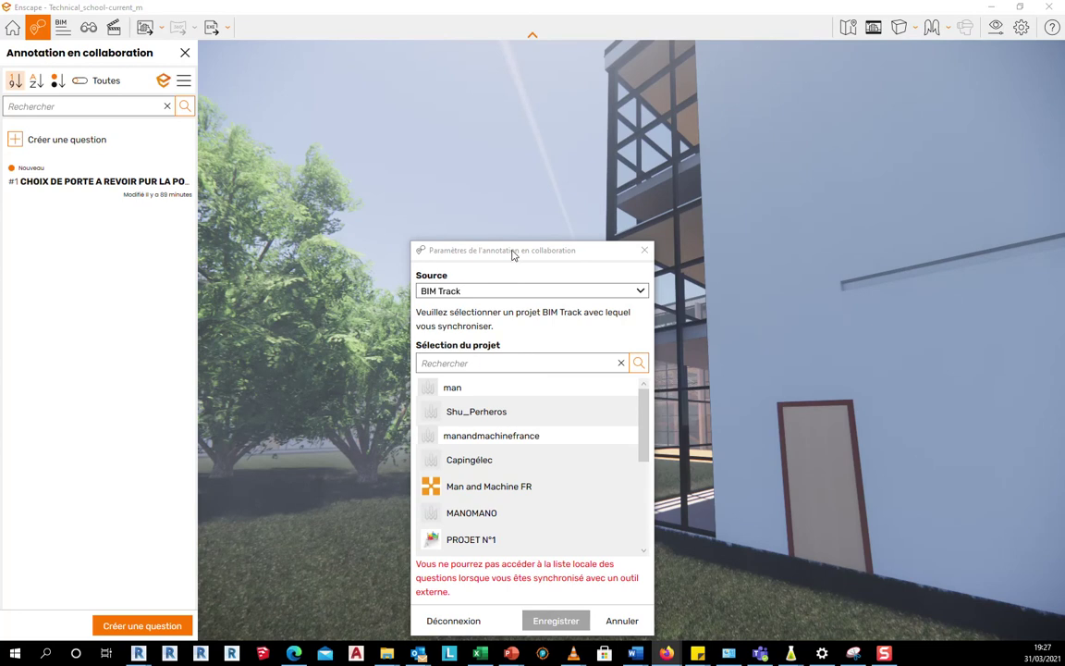
drag(514, 254, 554, 167)
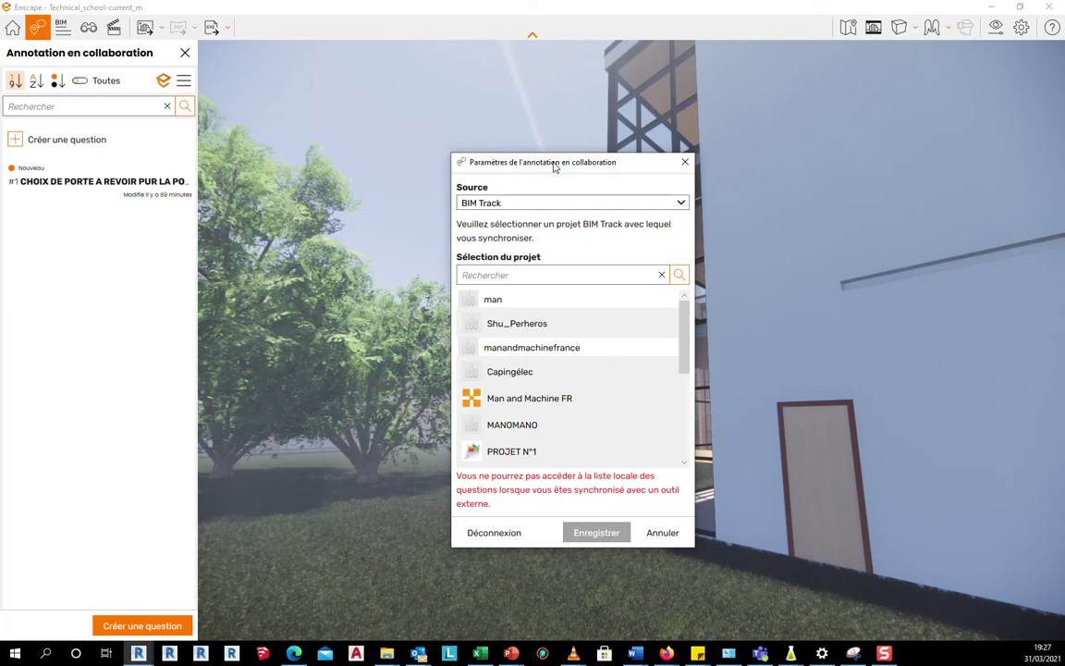
click(509, 403)
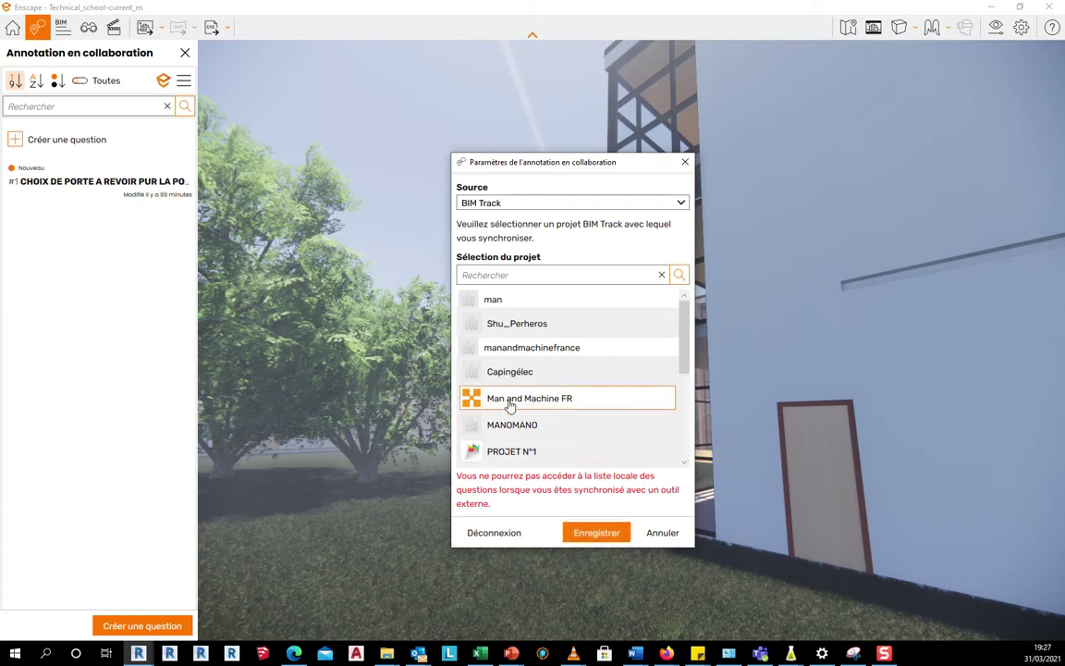
click(588, 533)
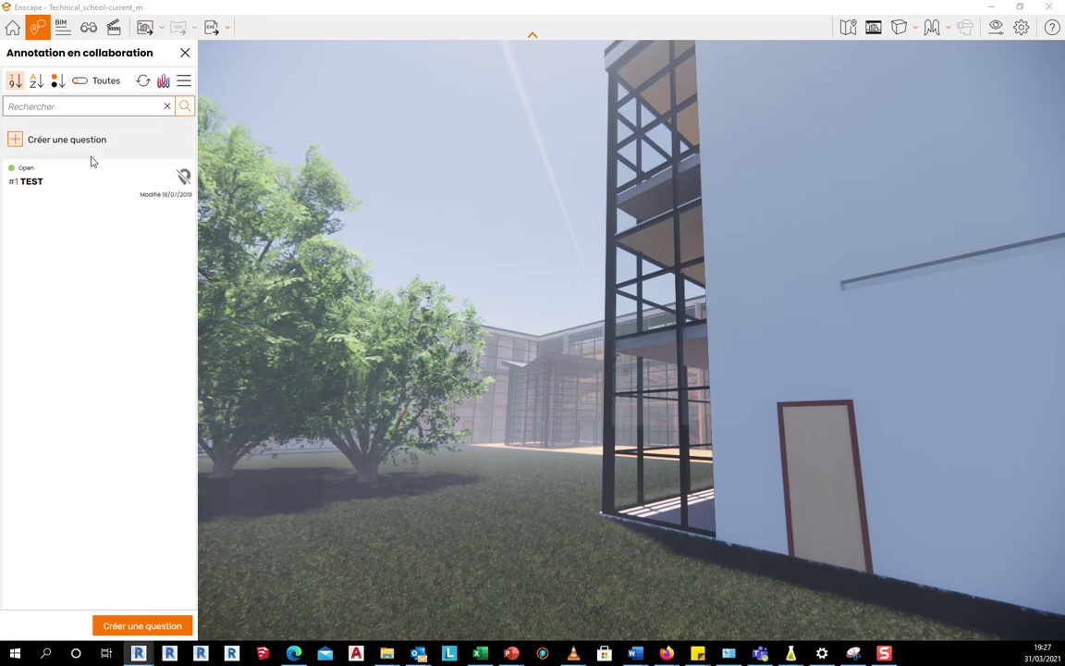
Step: Open the TEST question and set its type to Issue and its priority to Critical
click(19, 185)
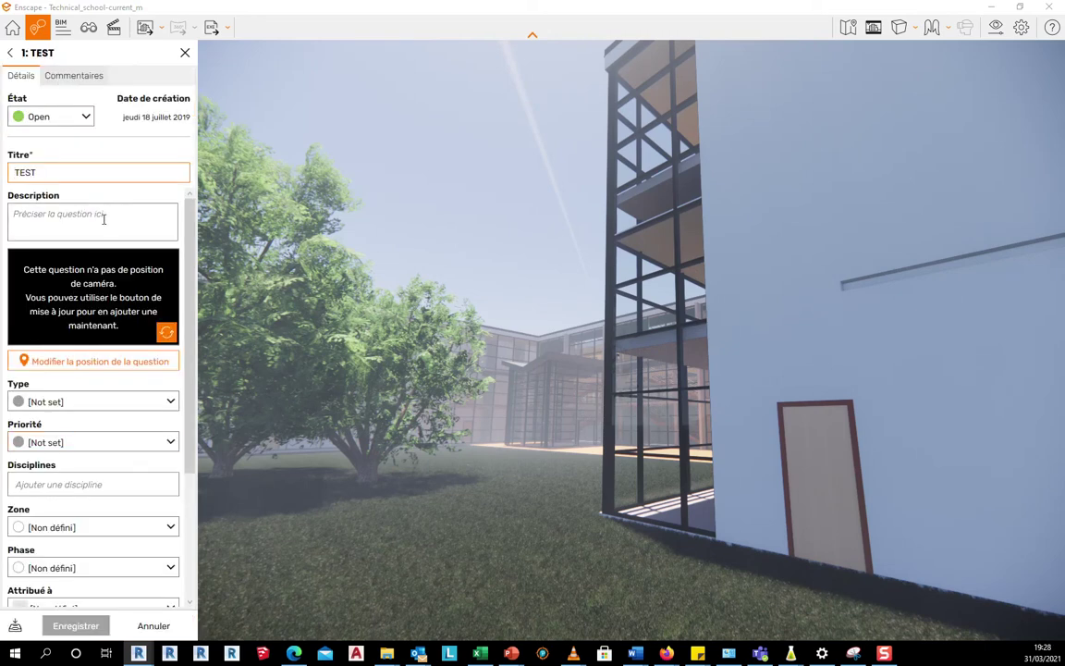
scroll(94, 196, down, 1)
scroll(41, 277, down, 2)
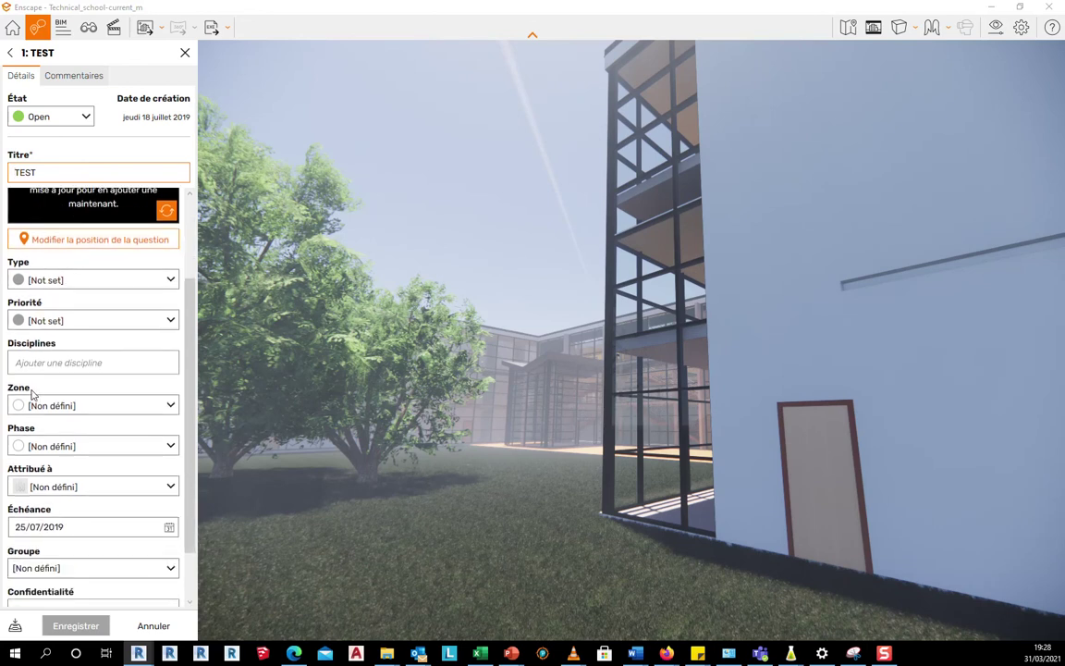
click(92, 279)
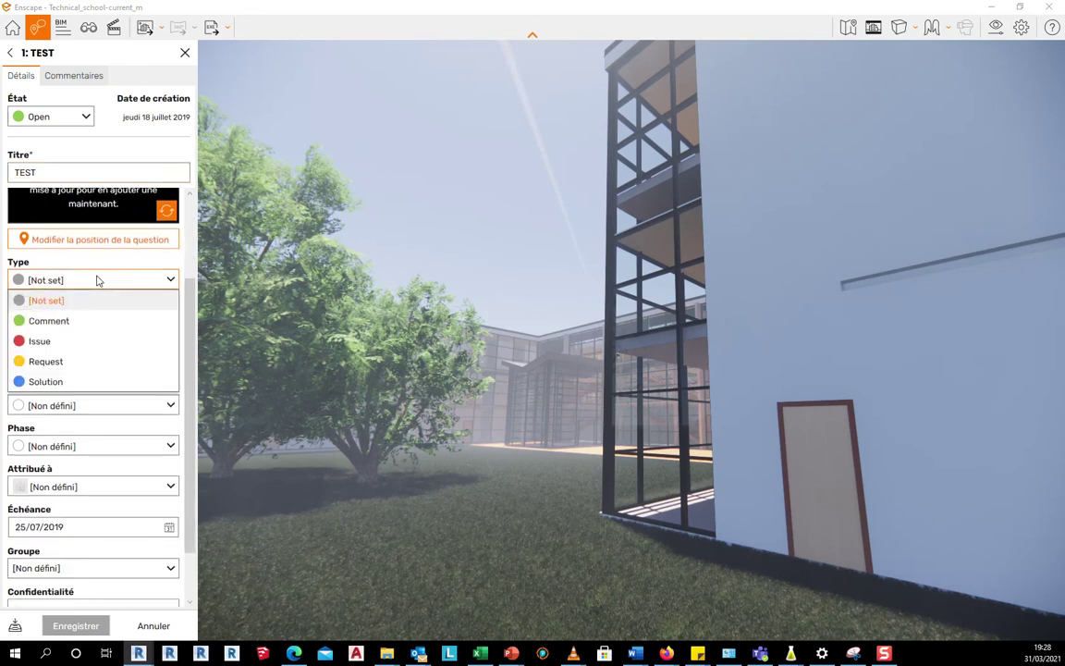
click(69, 347)
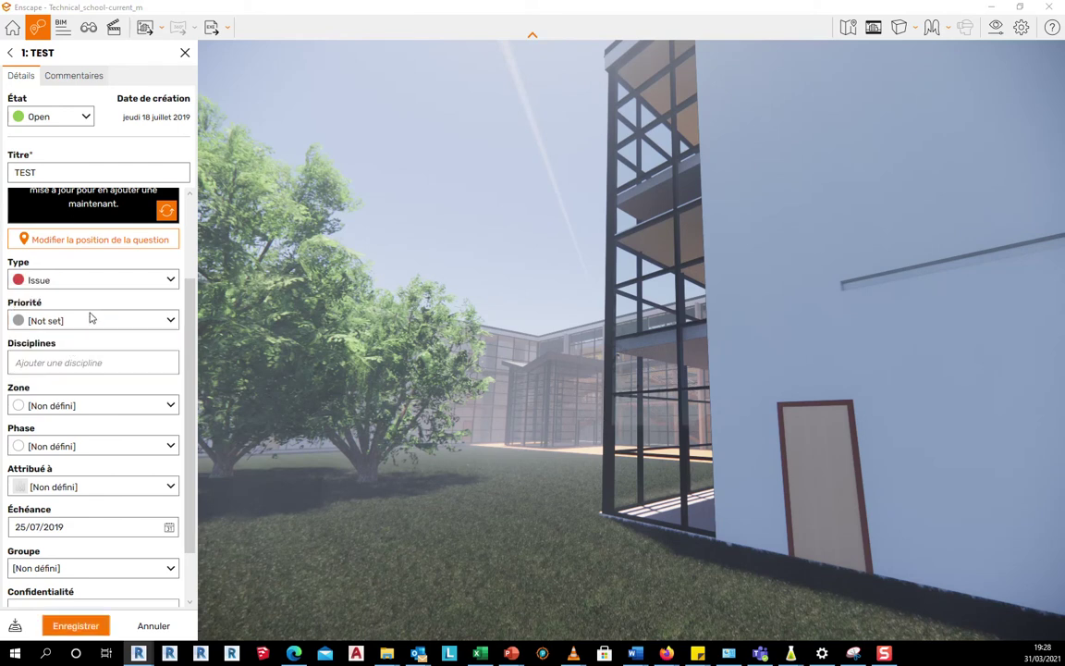
click(78, 320)
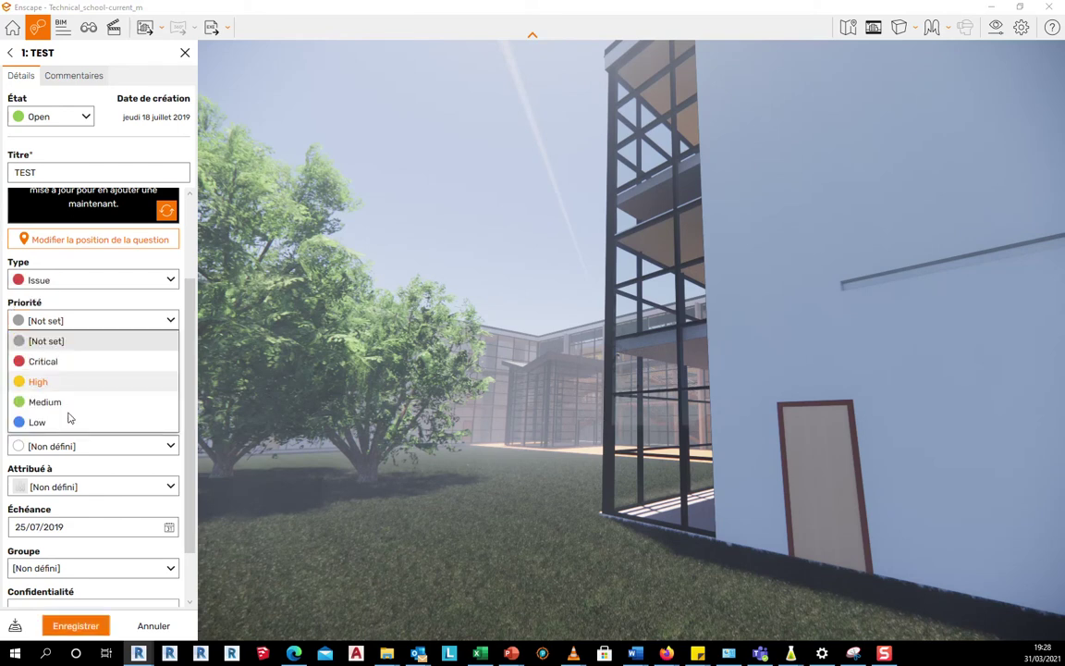
click(74, 360)
Step: Add the disciplines Electrical, Structure and Specifications to the TEST question and save it
click(83, 365)
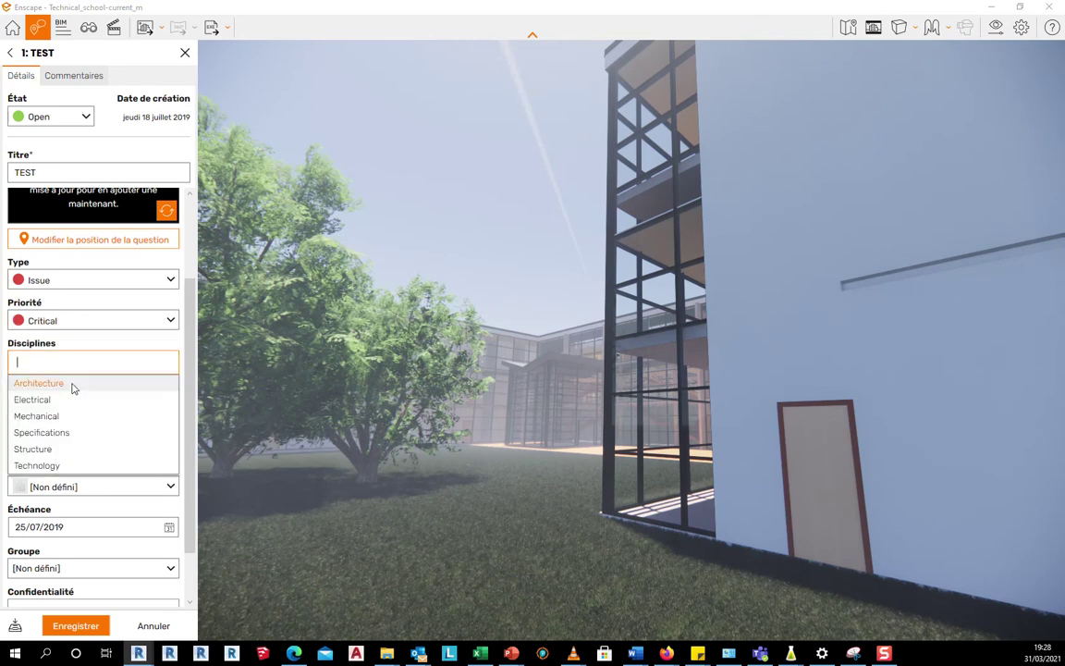
click(67, 403)
click(67, 452)
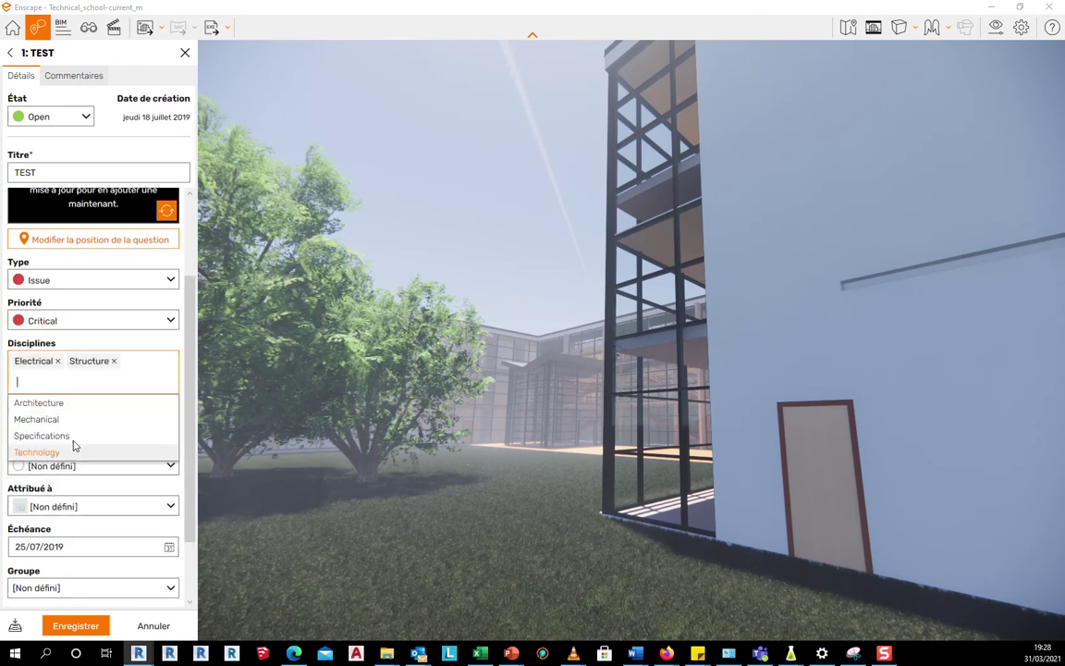
click(89, 434)
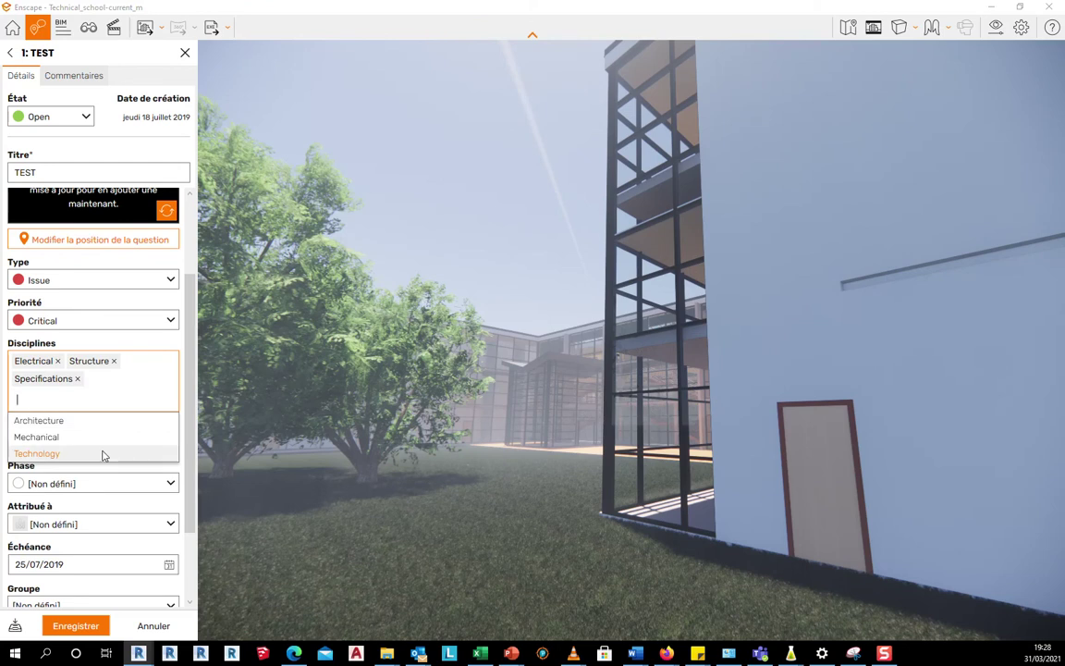
click(137, 349)
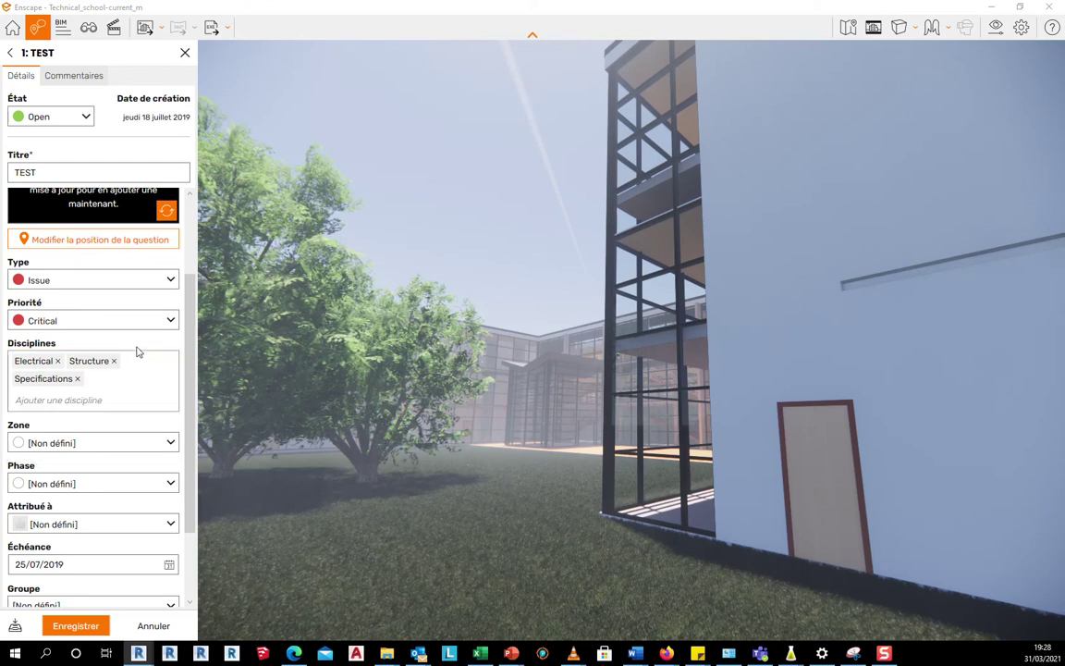
click(130, 443)
click(130, 427)
scroll(134, 518, down, 1)
click(77, 625)
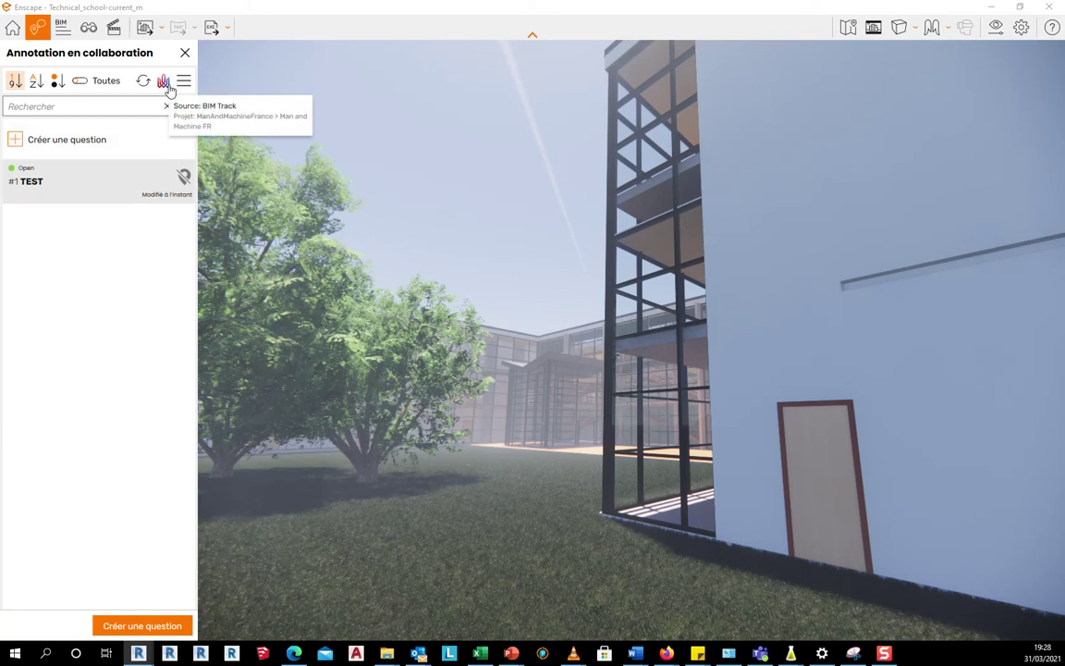
Step: Frame the blue facade with the door, capture that view as the TEST question's camera position and save the question
drag(351, 296, 233, 404)
scroll(233, 404, down, 6)
scroll(365, 391, up, 6)
drag(365, 391, 277, 449)
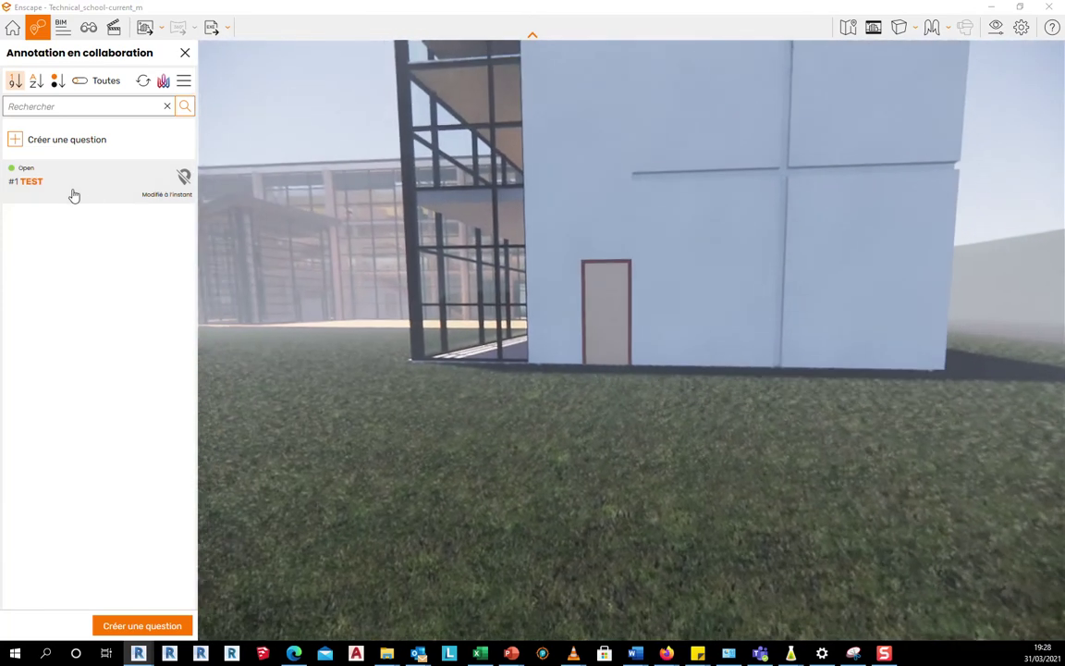
click(74, 195)
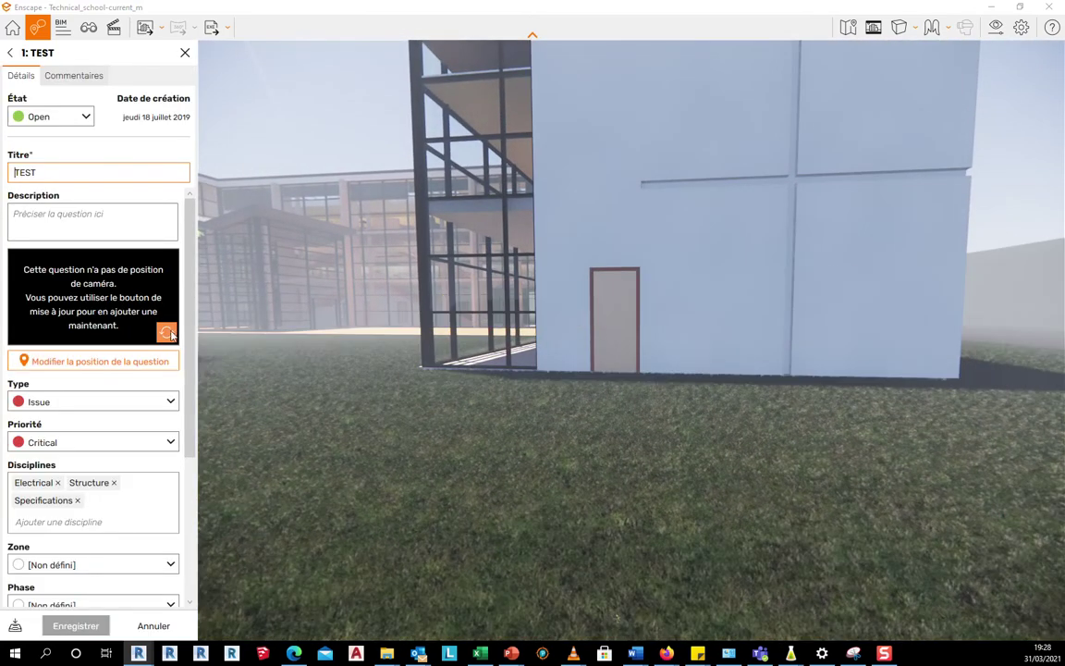
click(166, 332)
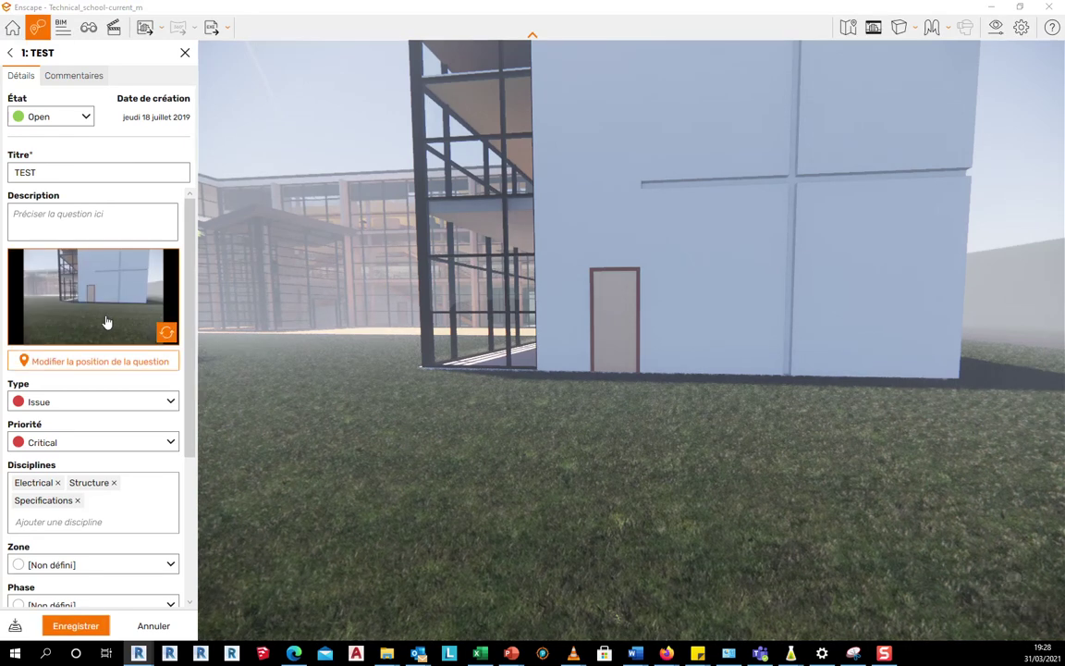
click(61, 625)
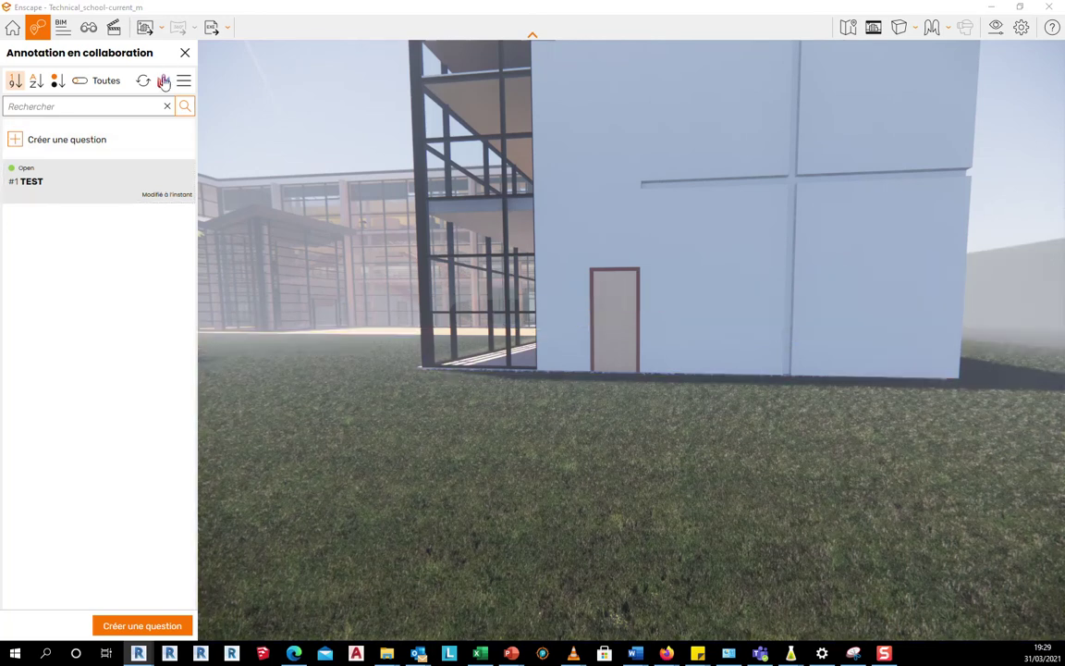
Step: Switch the collaborative annotation source back to Local
click(164, 82)
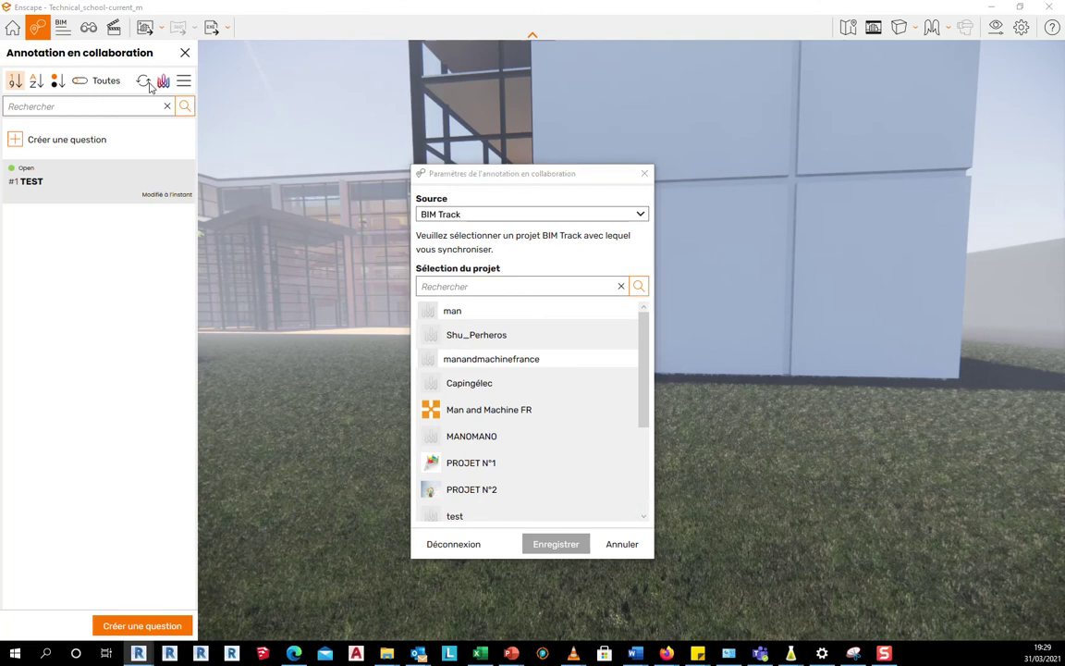
click(621, 544)
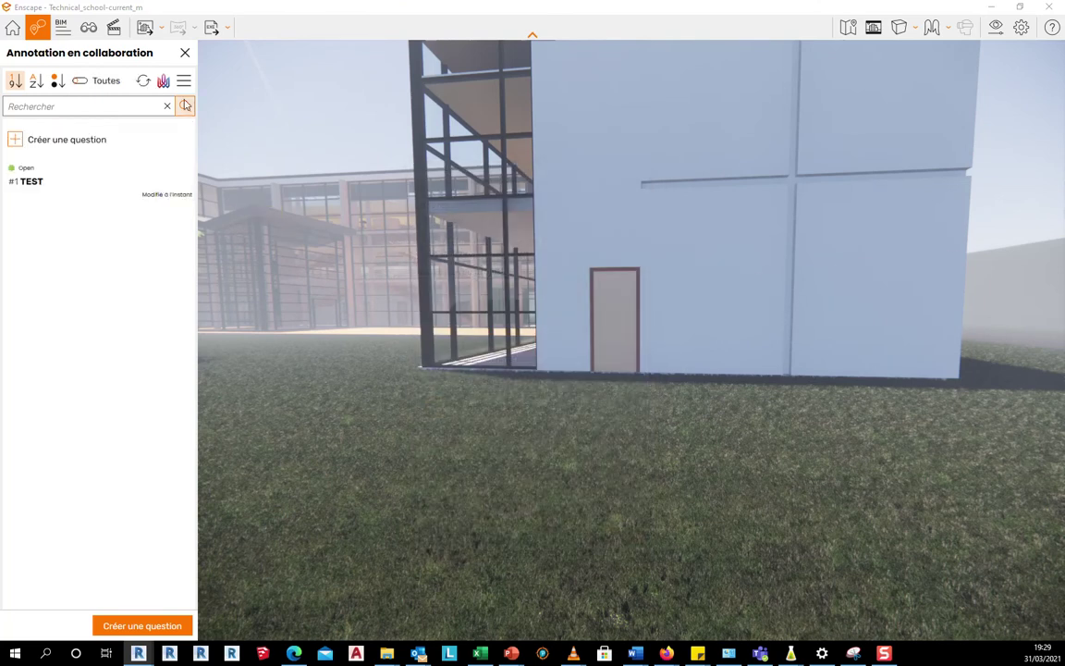
click(149, 89)
click(162, 82)
click(482, 214)
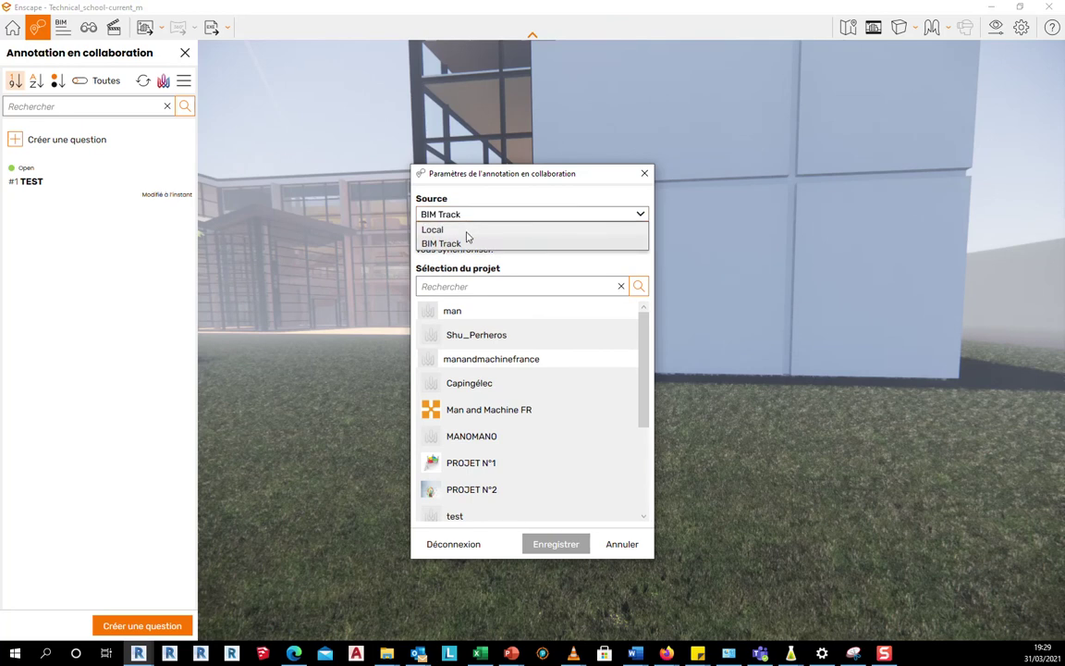
click(453, 227)
click(547, 290)
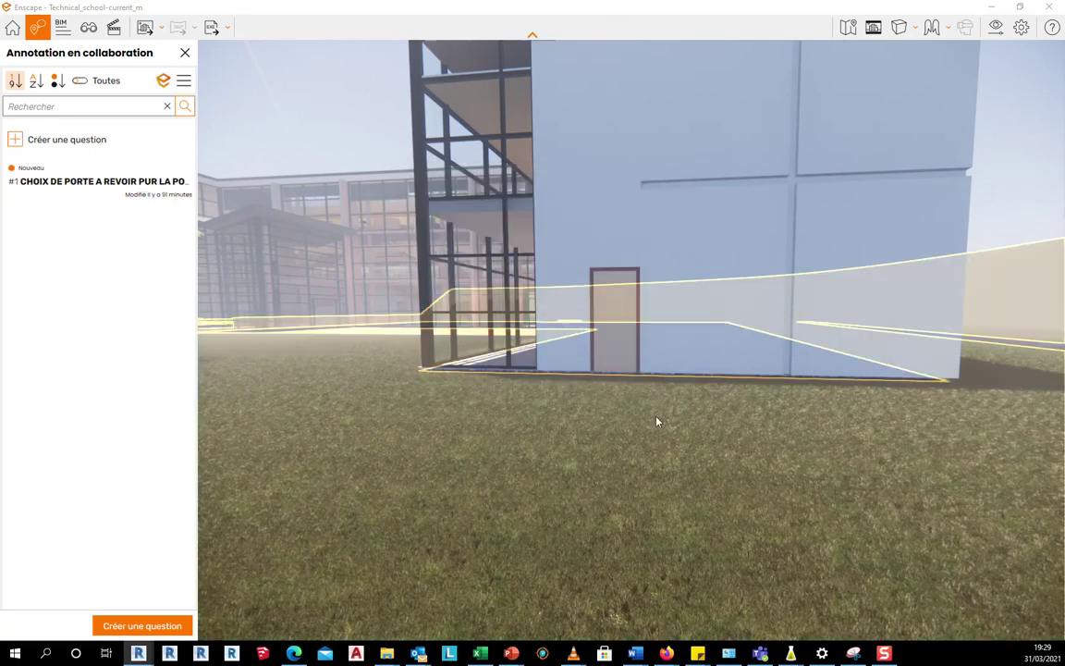
Step: Open the local question about the door choice, frame the facade door, update the question's captured view and save it
drag(655, 423, 516, 316)
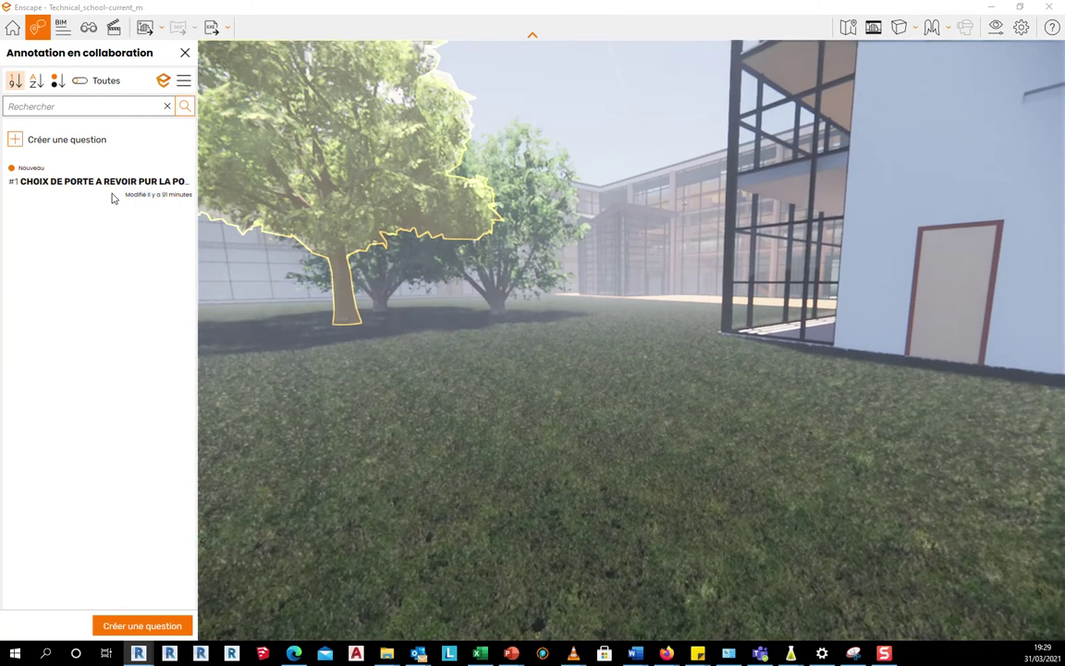
click(55, 181)
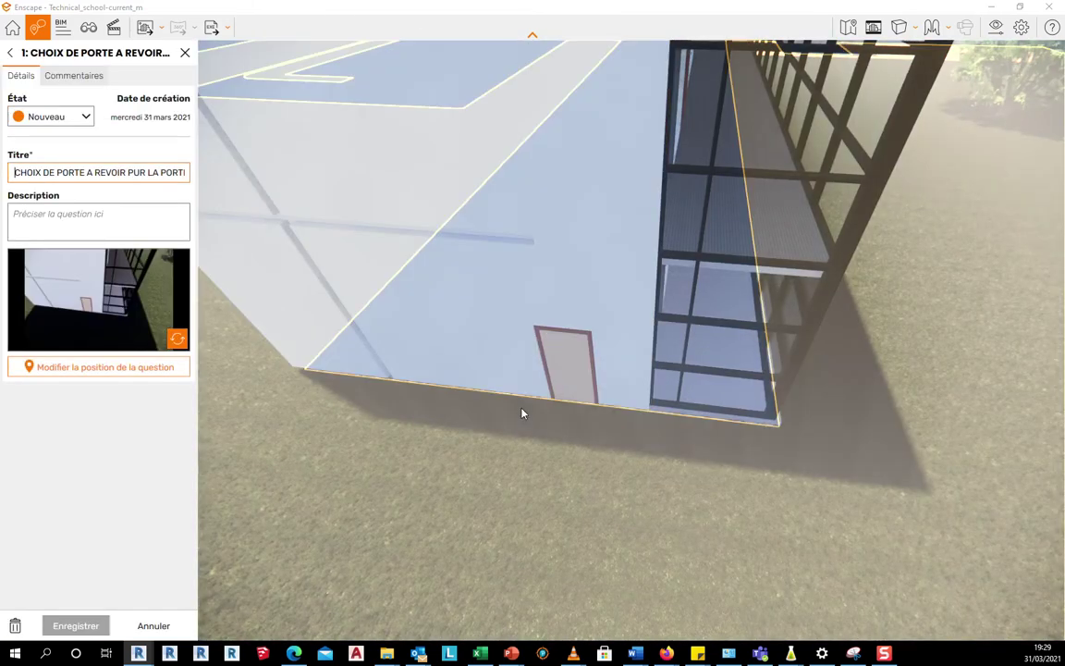
drag(585, 448, 561, 465)
scroll(557, 479, down, 5)
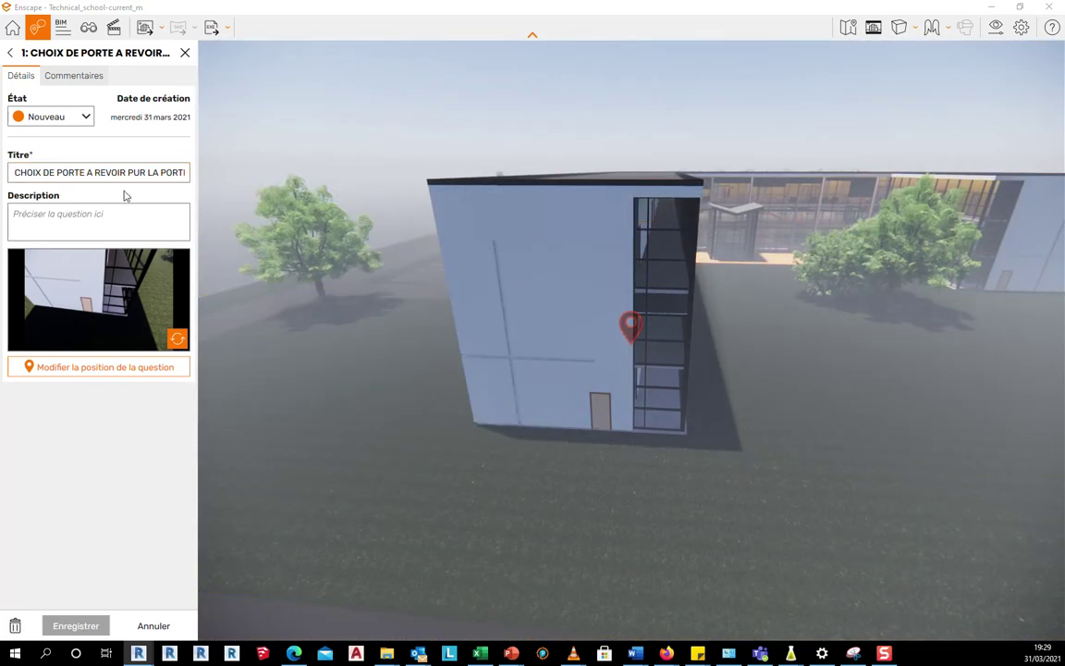
scroll(546, 434, up, 5)
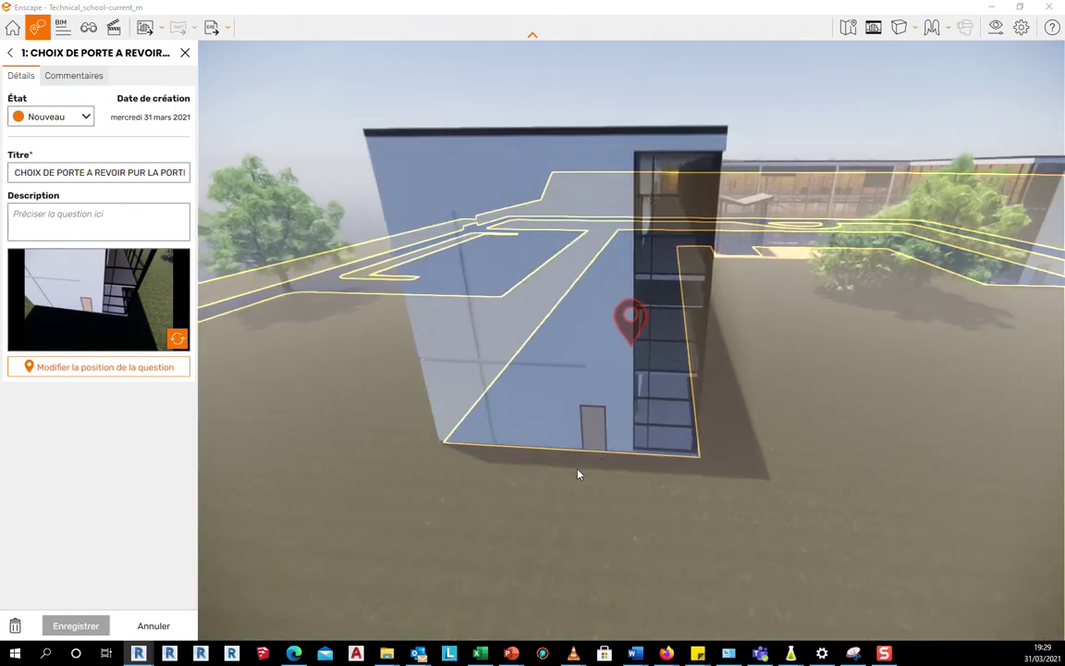
scroll(550, 516, up, 5)
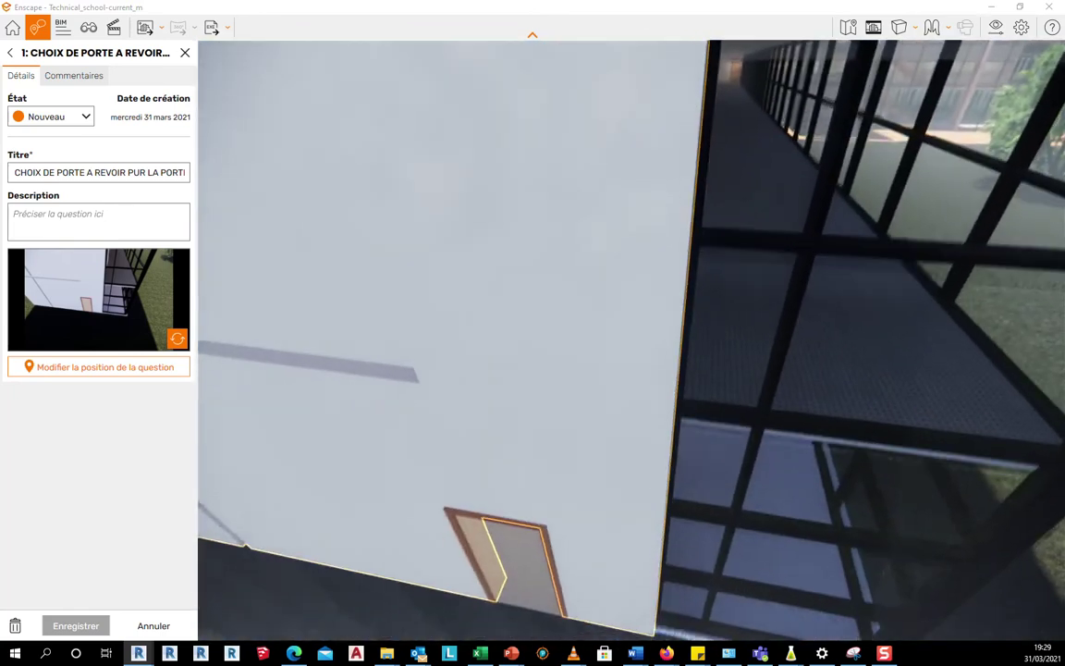
middle_drag(550, 515, 628, 300)
scroll(636, 290, down, 4)
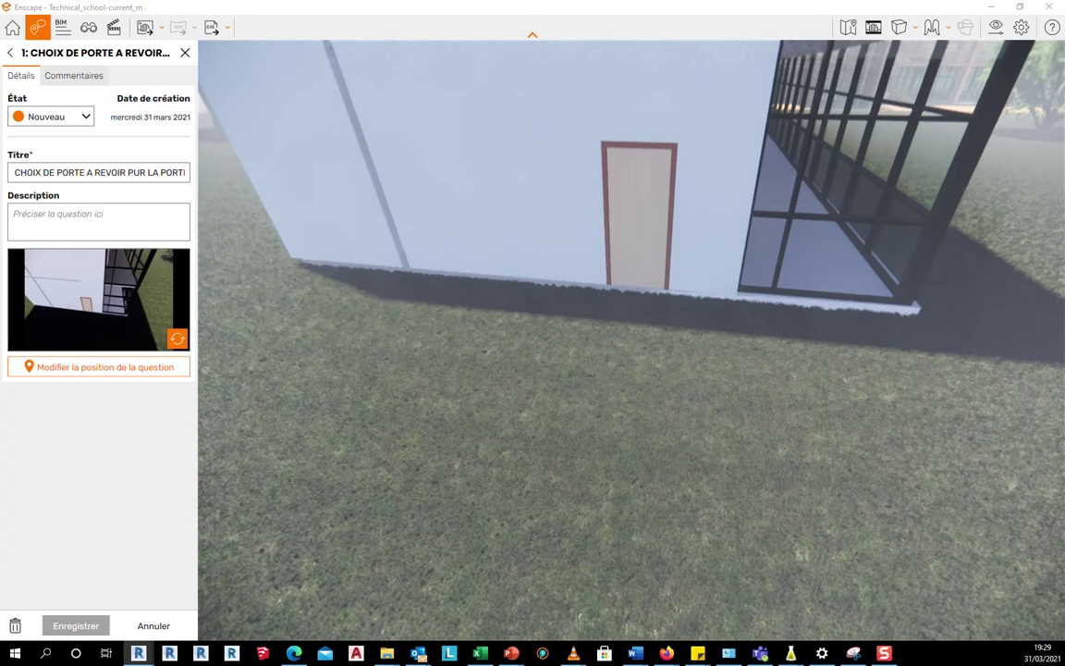
scroll(554, 299, up, 5)
scroll(627, 319, down, 4)
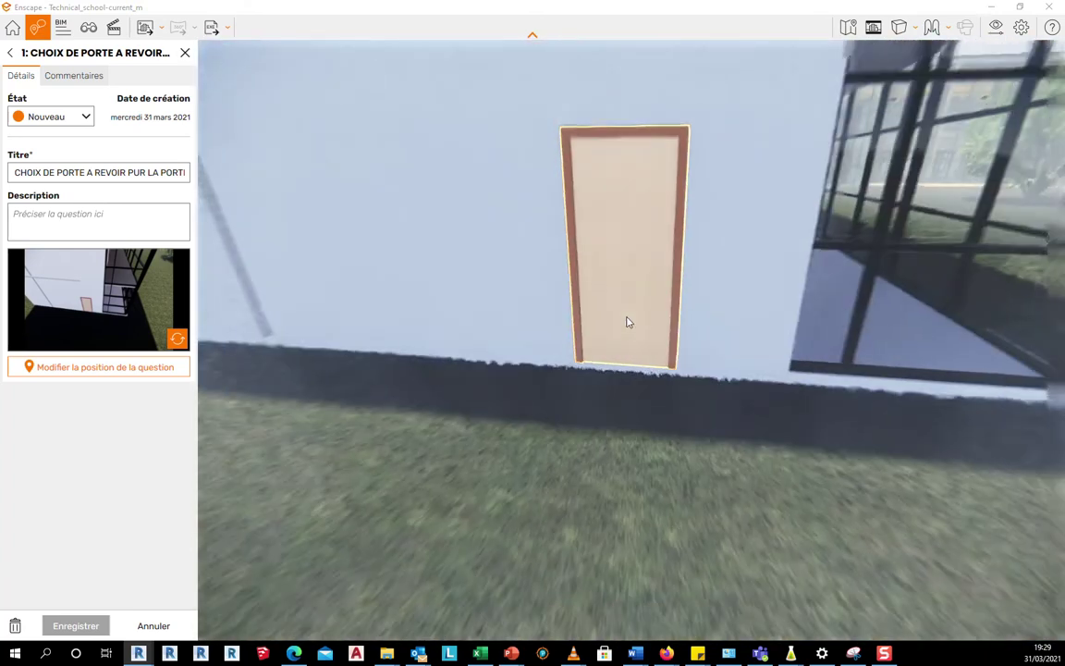
scroll(642, 306, down, 3)
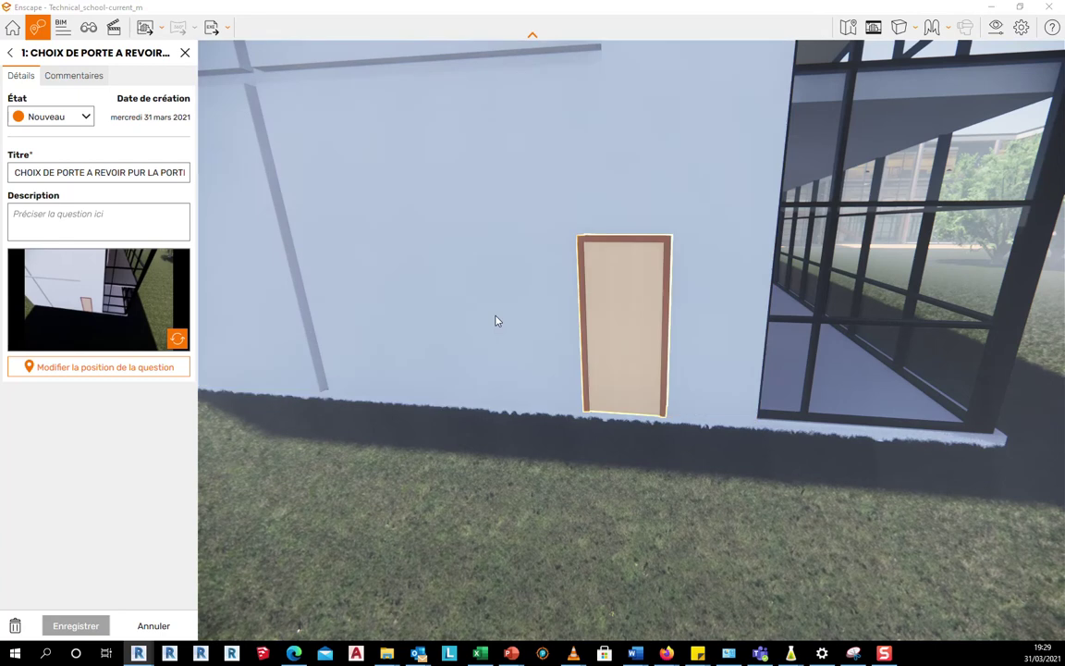
click(177, 338)
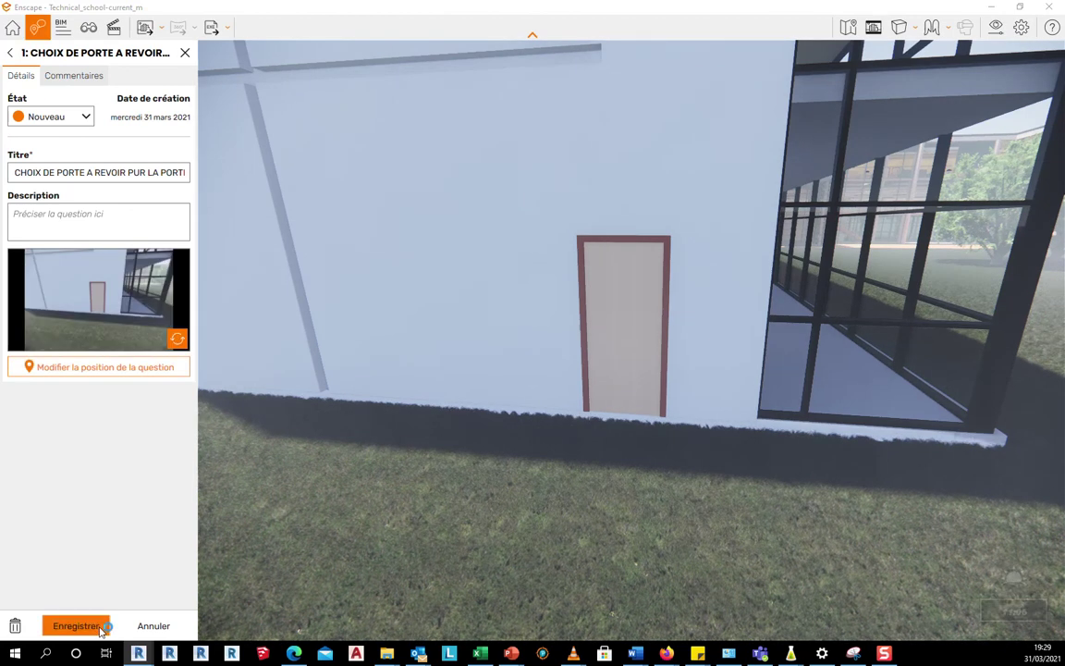
click(102, 627)
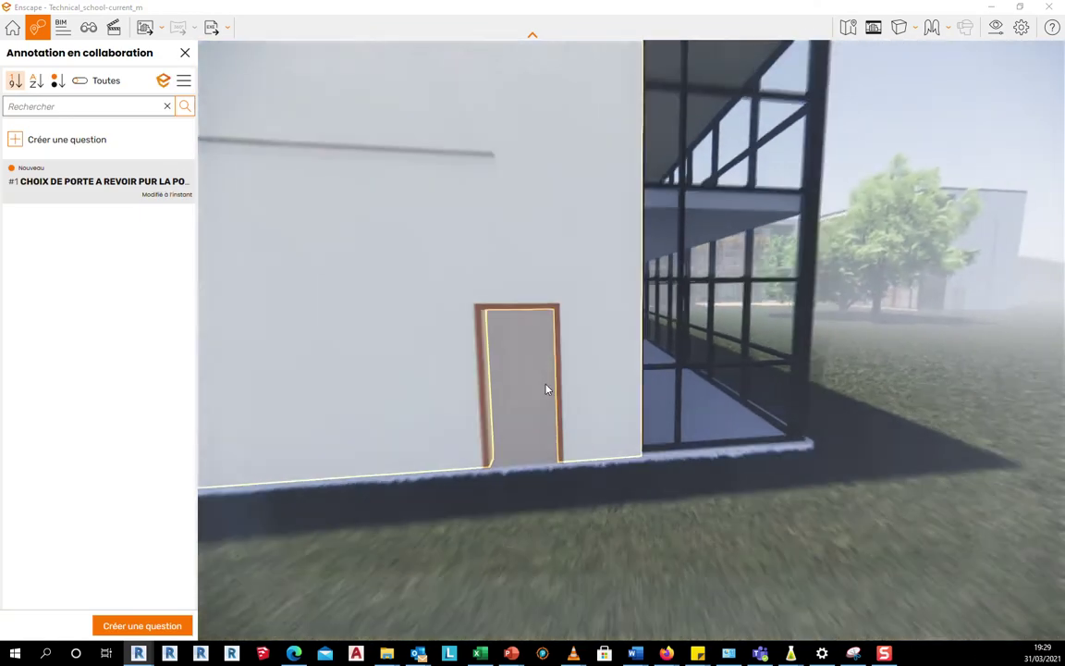
Step: Frame the glazed corridor beside the door, start a new question from that view and set its status to Terminé
drag(546, 389, 695, 367)
key(w)
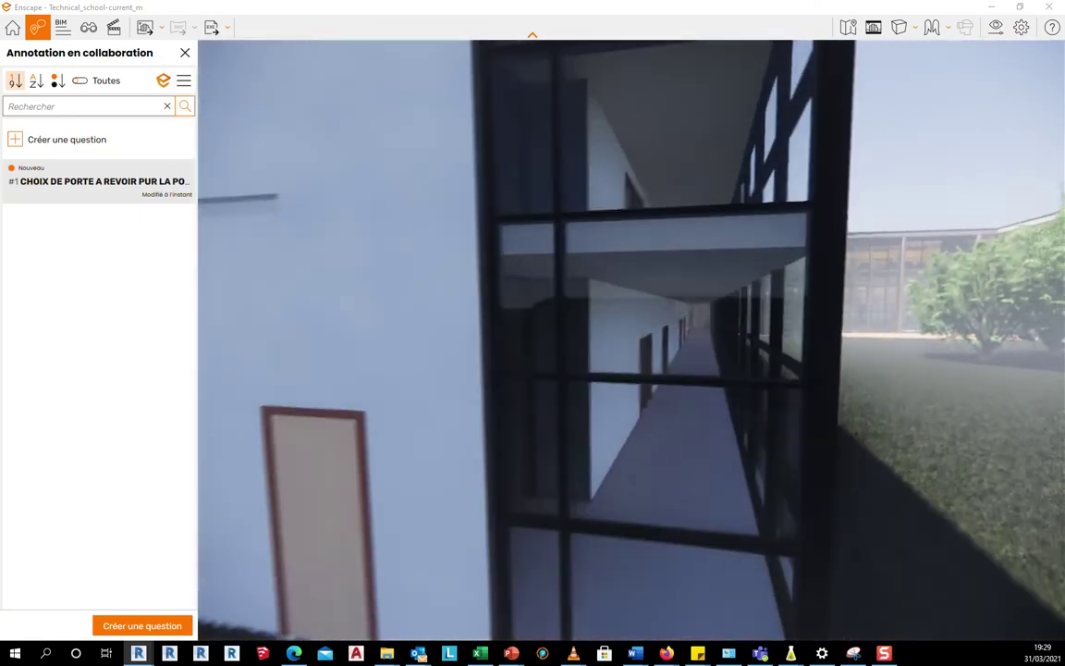
key(w)
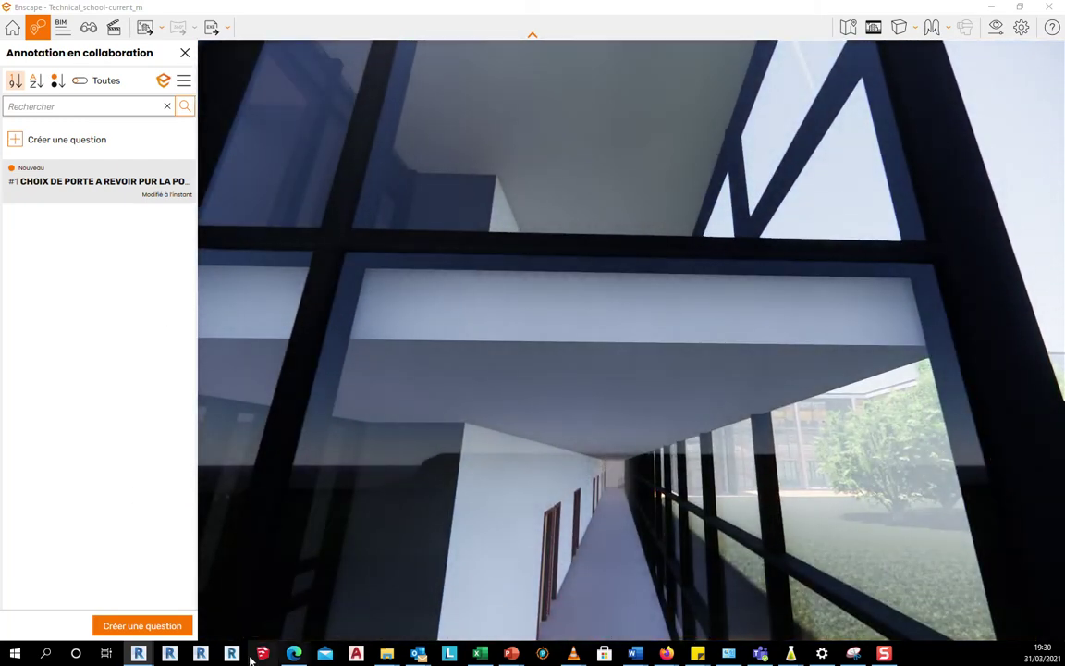
click(143, 626)
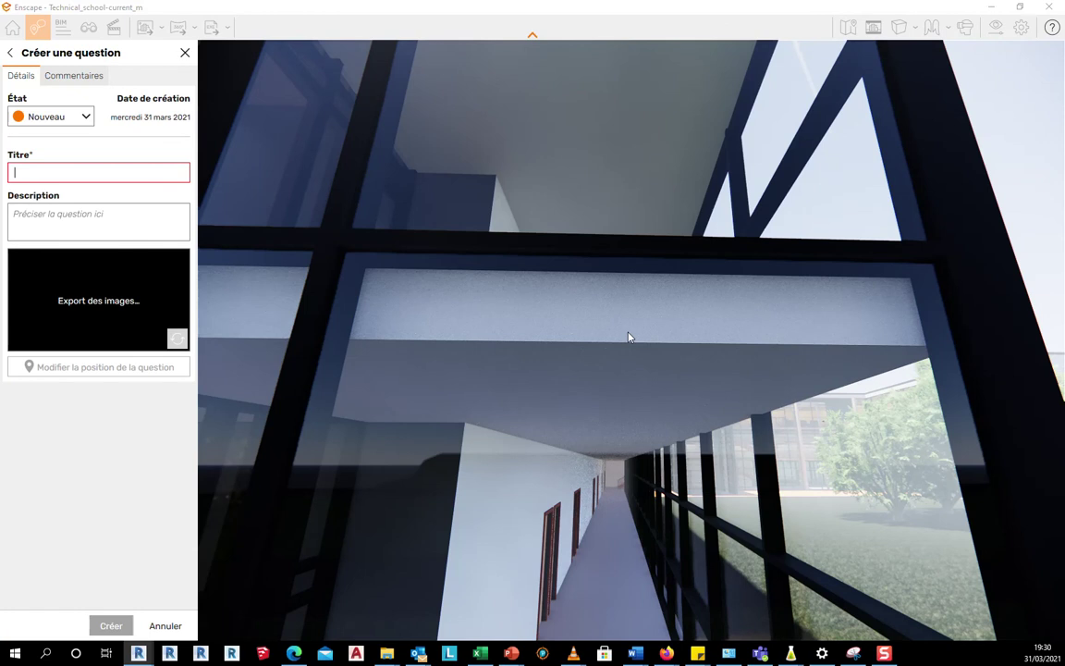
click(81, 119)
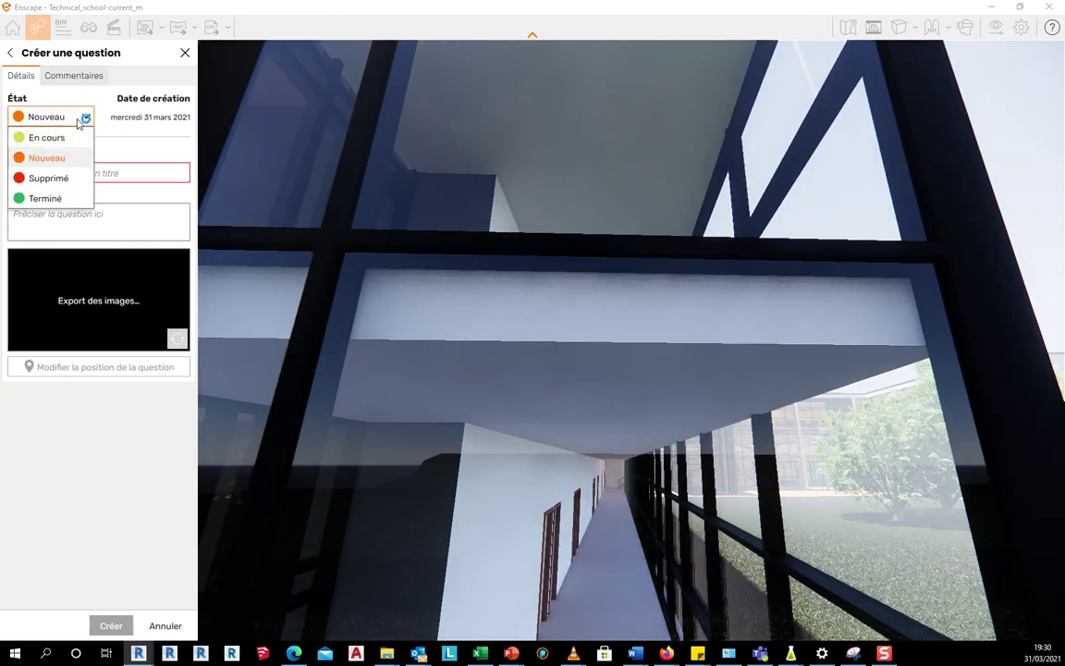
click(72, 200)
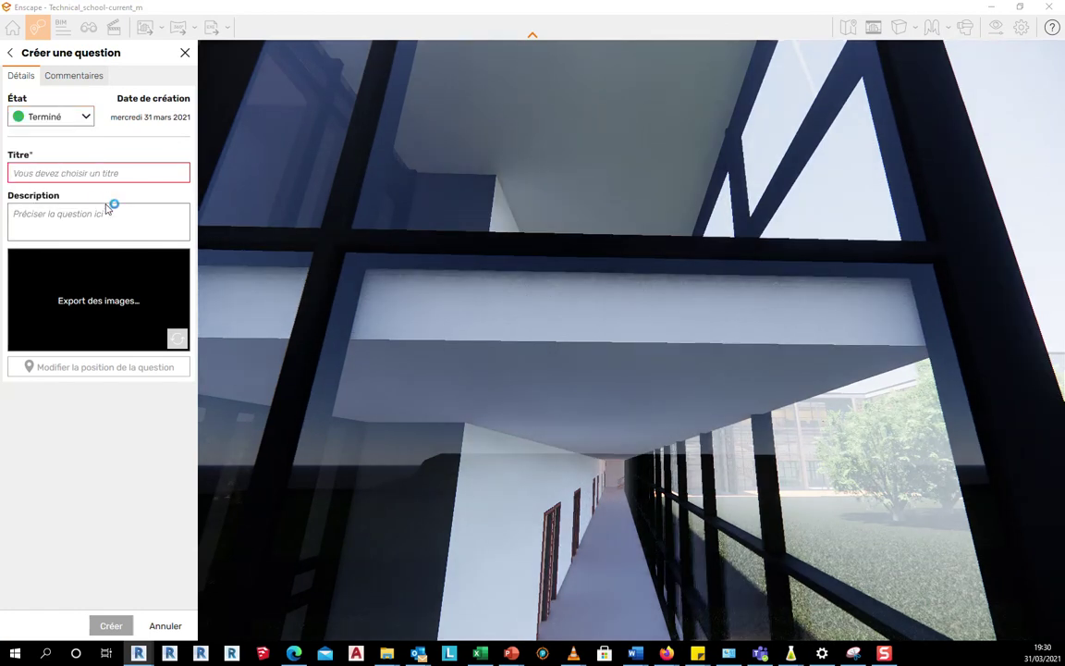
click(71, 175)
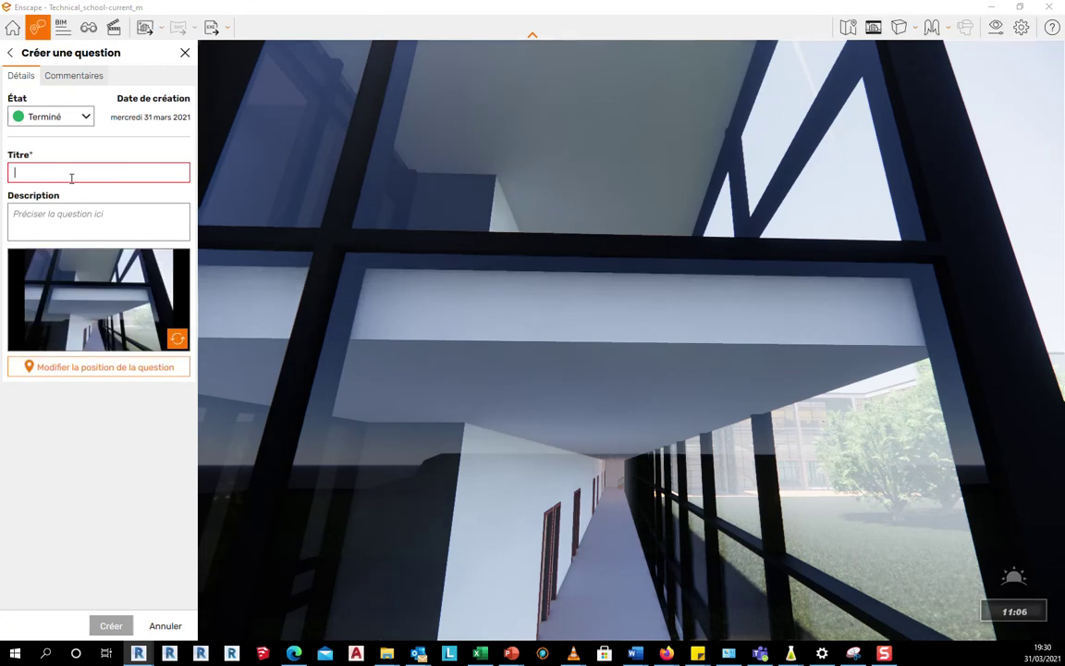
text(VIT)
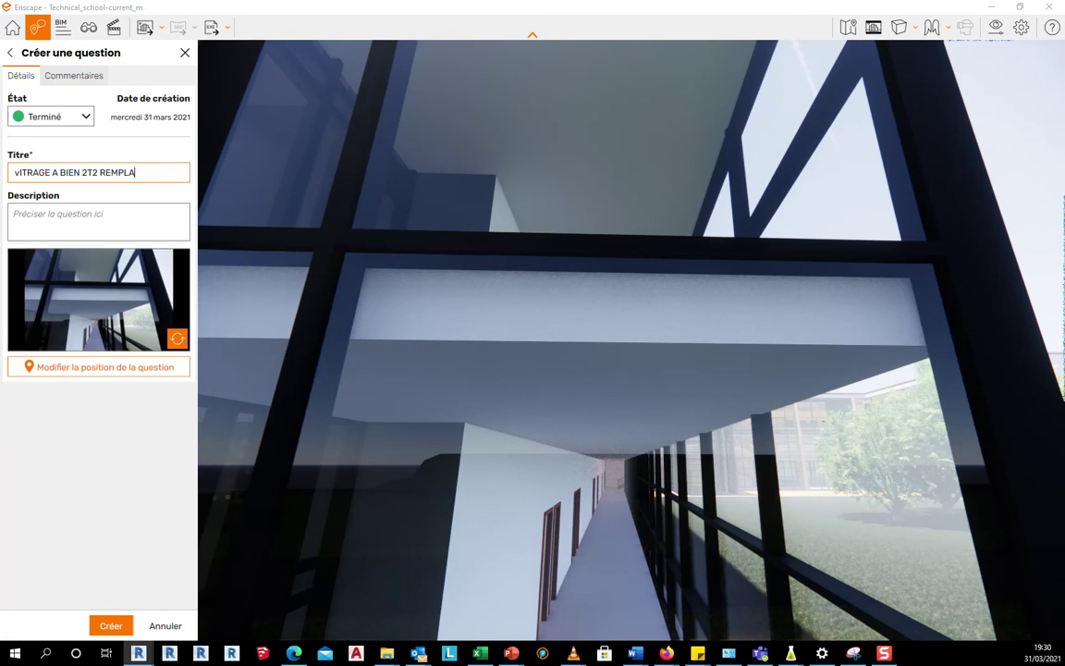
key(BackSpace)
key(BackSpace)
key(BackSpace)
key(BackSpace)
key(BackSpace)
key(BackSpace)
key(BackSpace)
key(BackSpace)
key(BackSpace)
key(BackSpace)
key(BackSpace)
key(BackSpace)
key(BackSpace)
key(BackSpace)
key(BackSpace)
key(BackSpace)
key(BackSpace)
key(BackSpace)
key(BackSpace)
key(BackSpace)
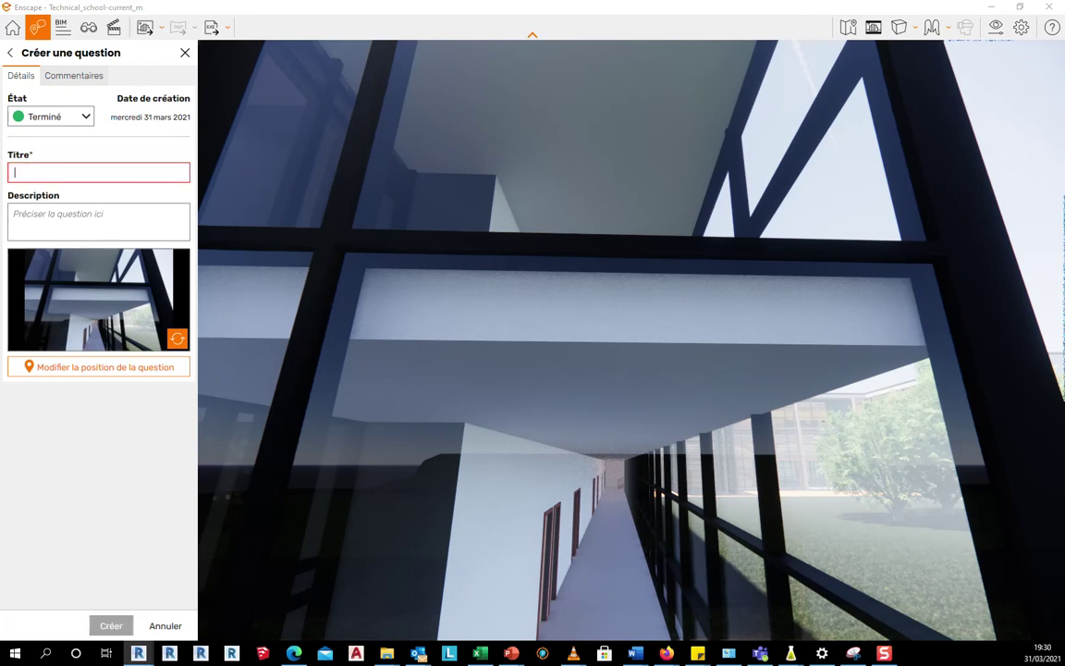
Step: Title the question VITRAEG REMPLACE, give it the description VERIFICATION FAITE, keep the Terminé status and create it
text(VITRAEG REMPLACE)
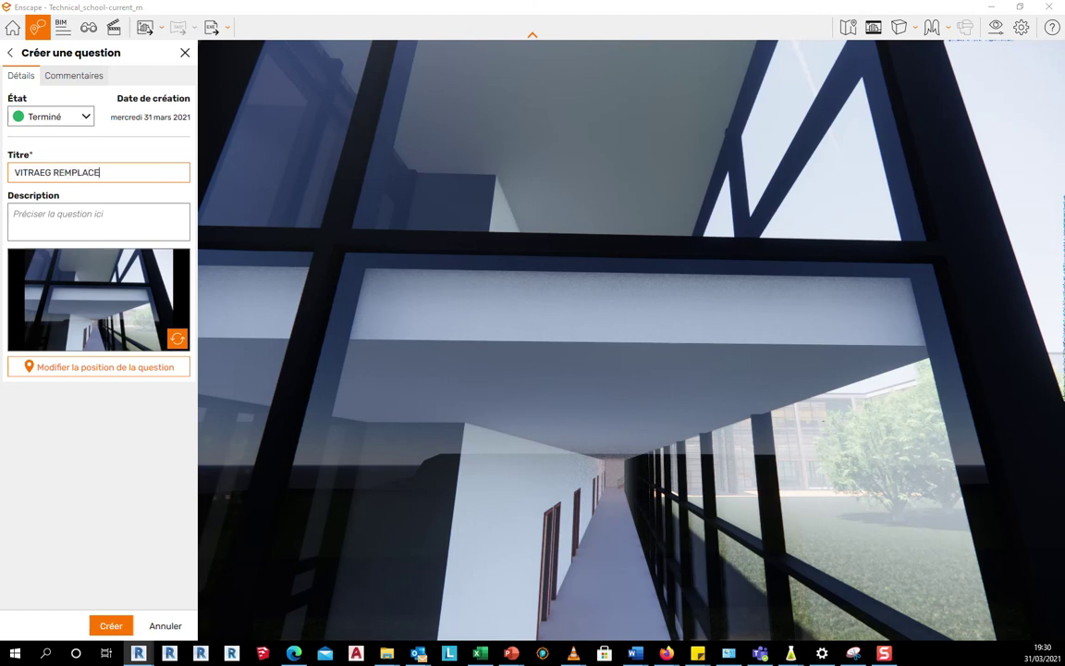
click(137, 225)
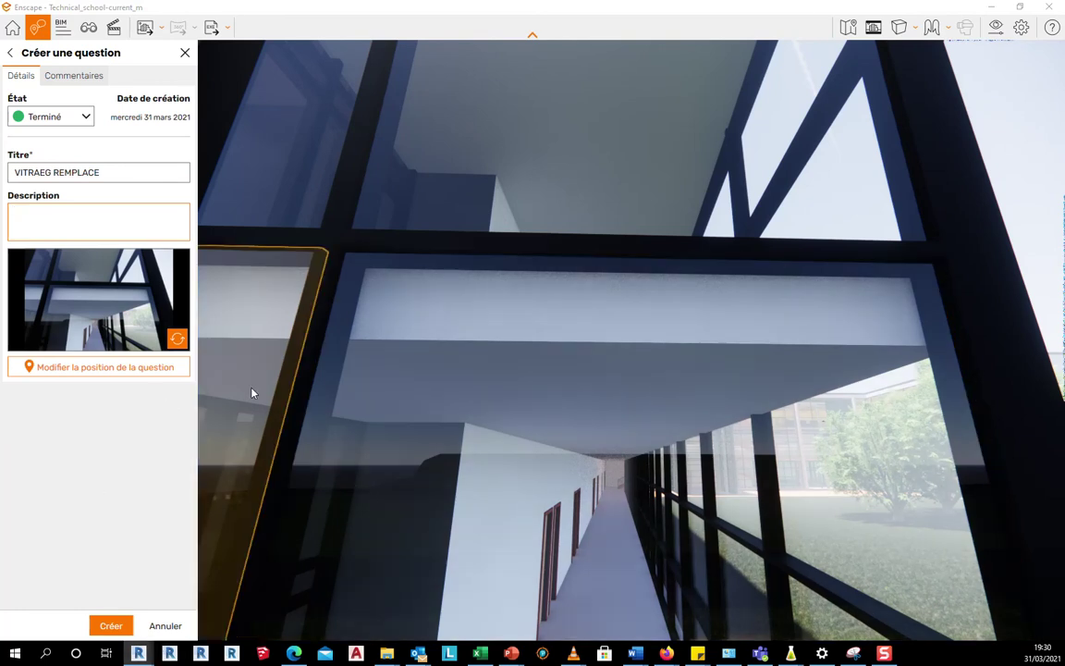
click(74, 120)
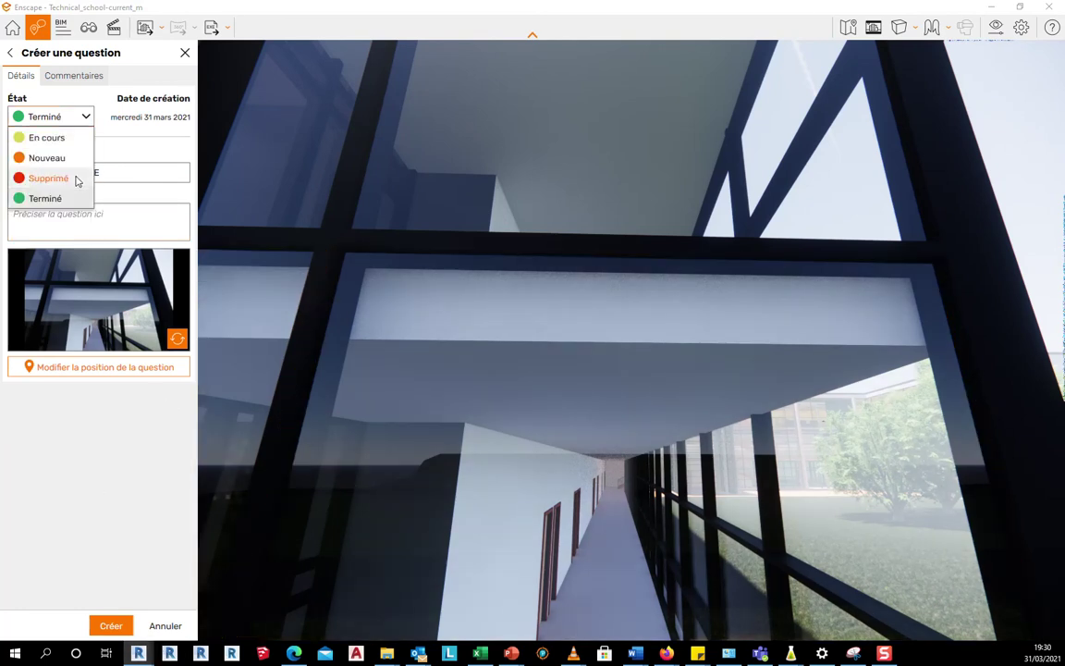
click(119, 151)
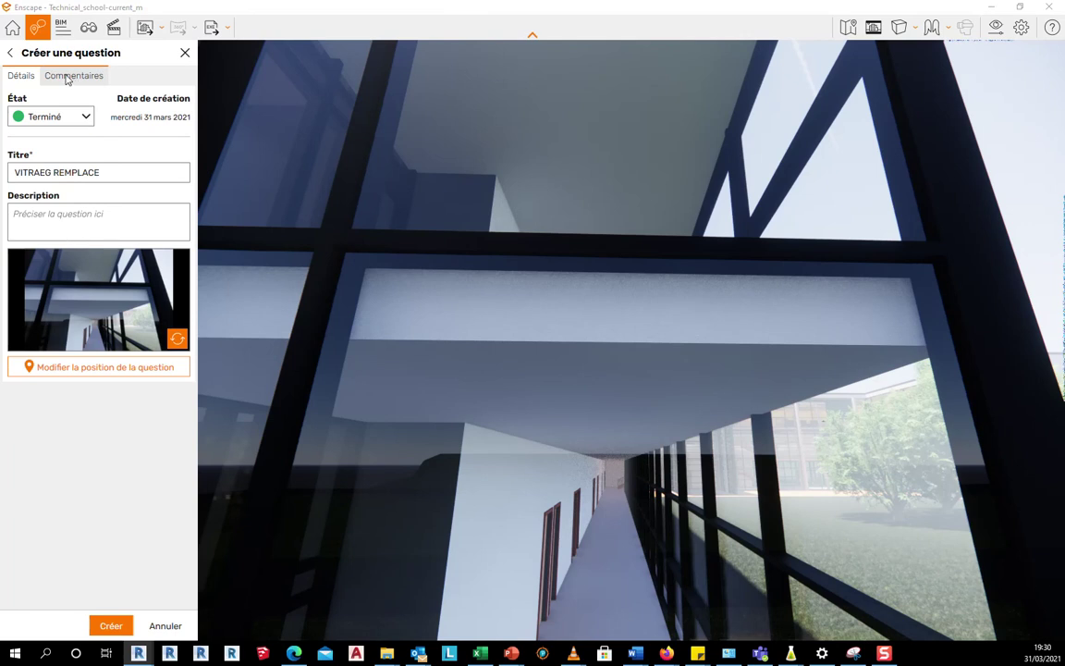
click(87, 214)
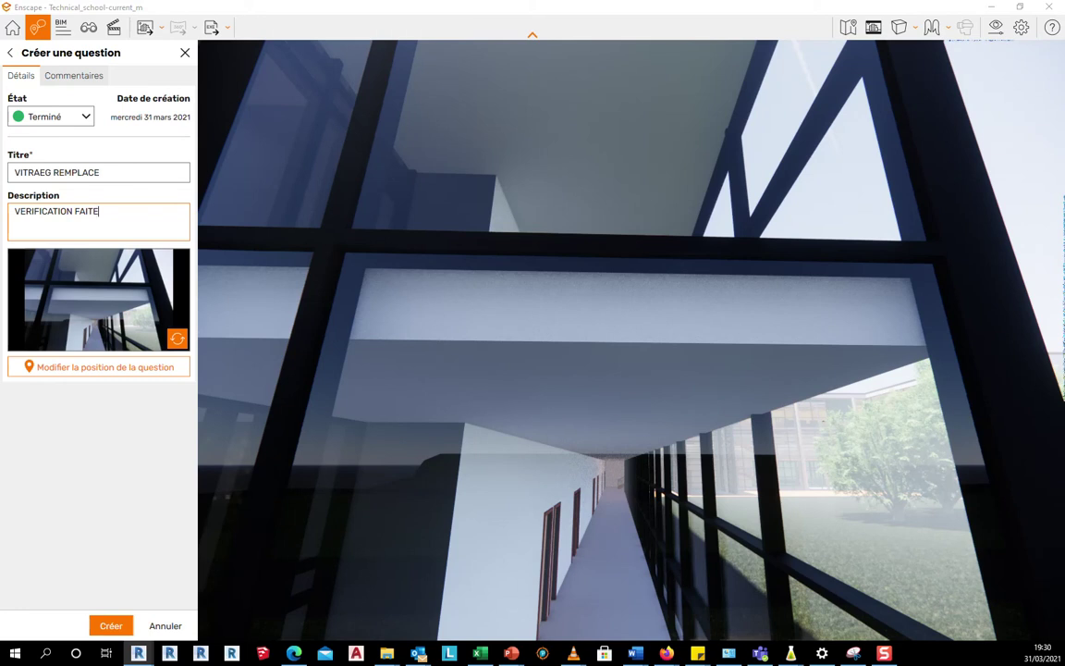
click(113, 624)
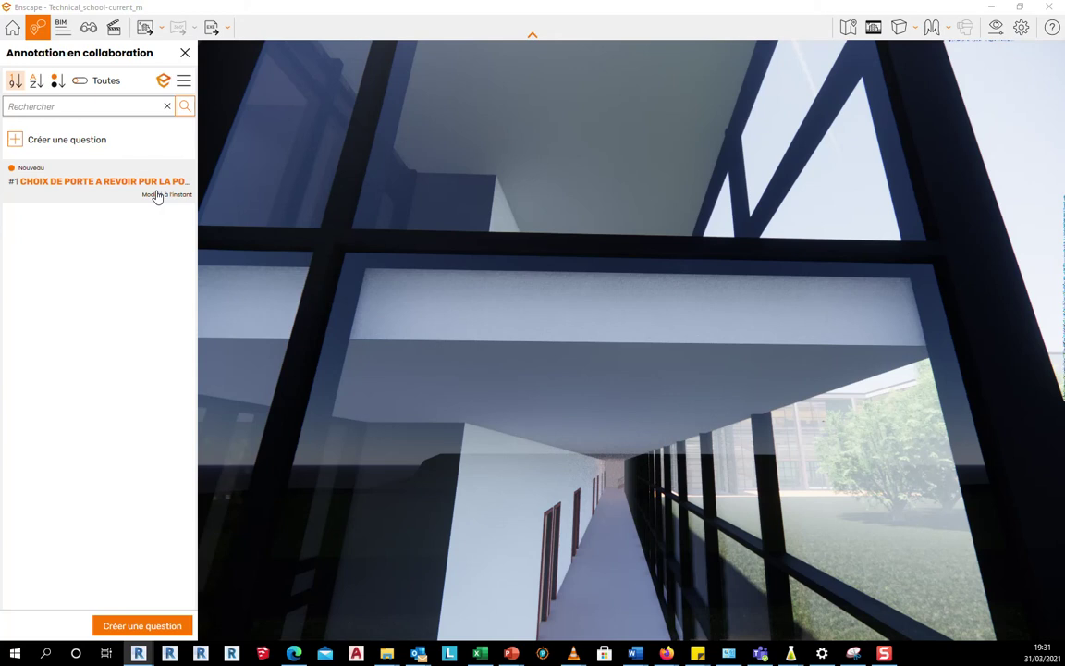
Step: Look at the comments section of the door choice question and return to the question list without adding a comment
click(115, 183)
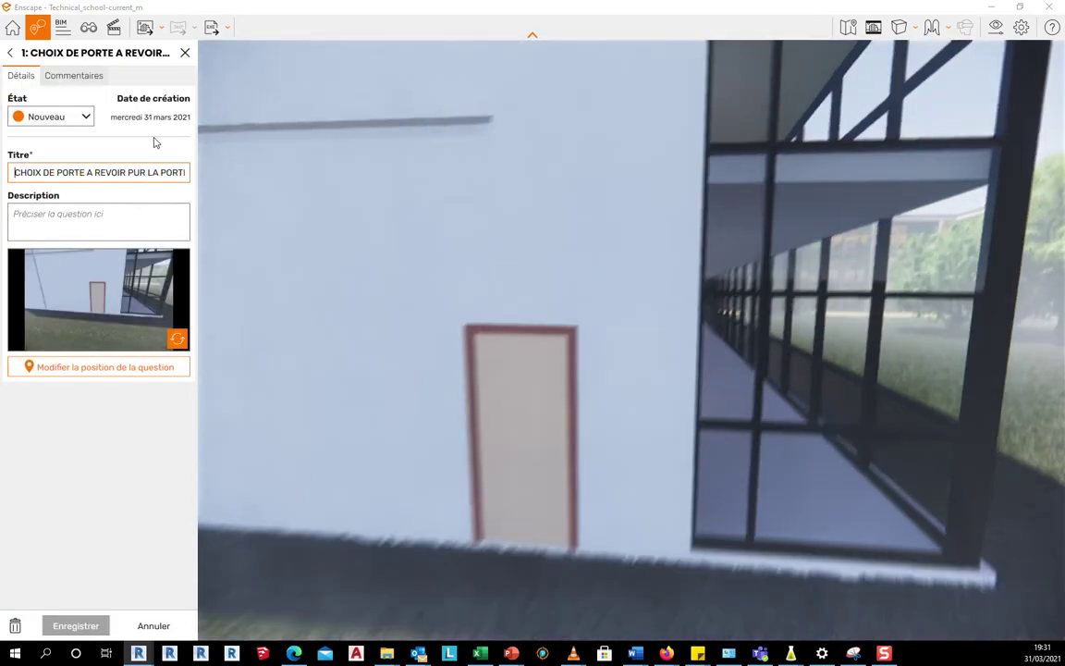
click(76, 79)
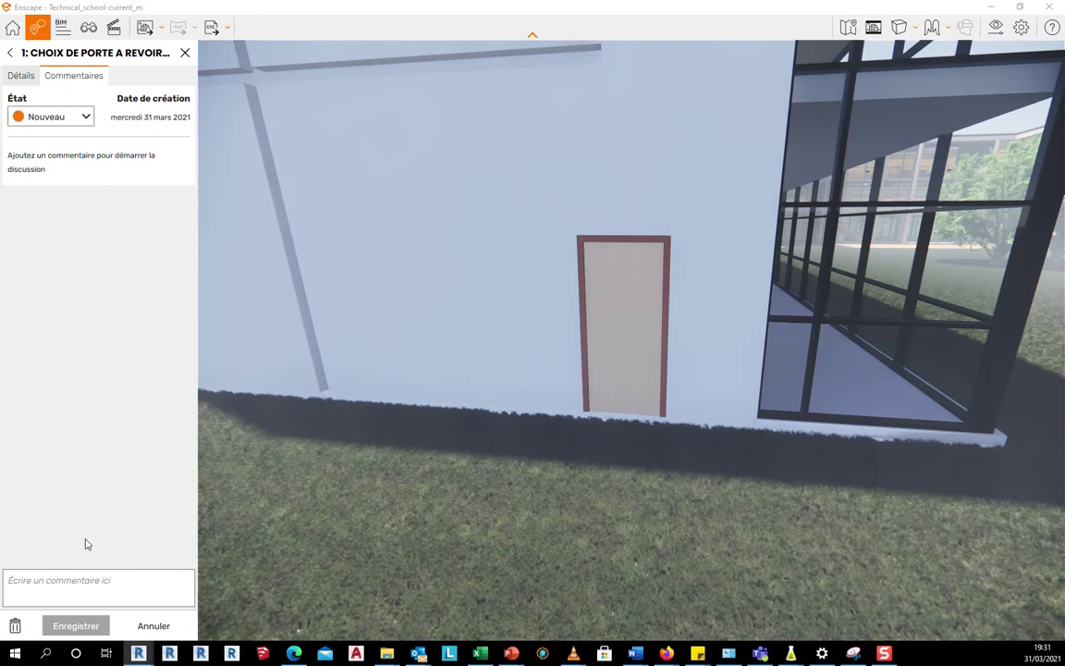
click(91, 582)
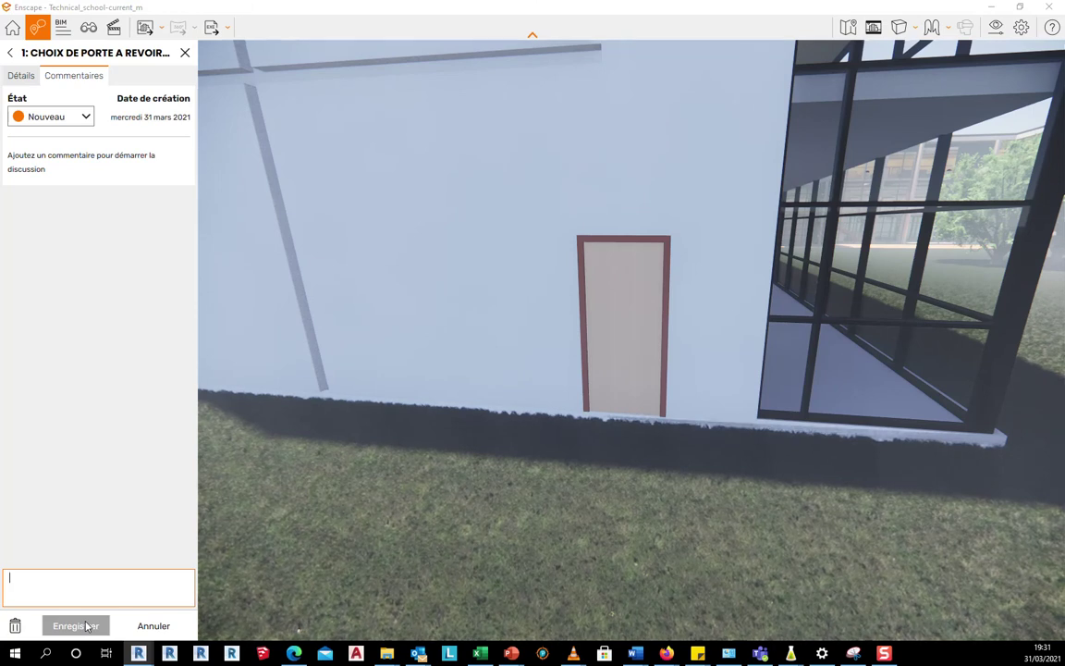
click(24, 75)
click(12, 55)
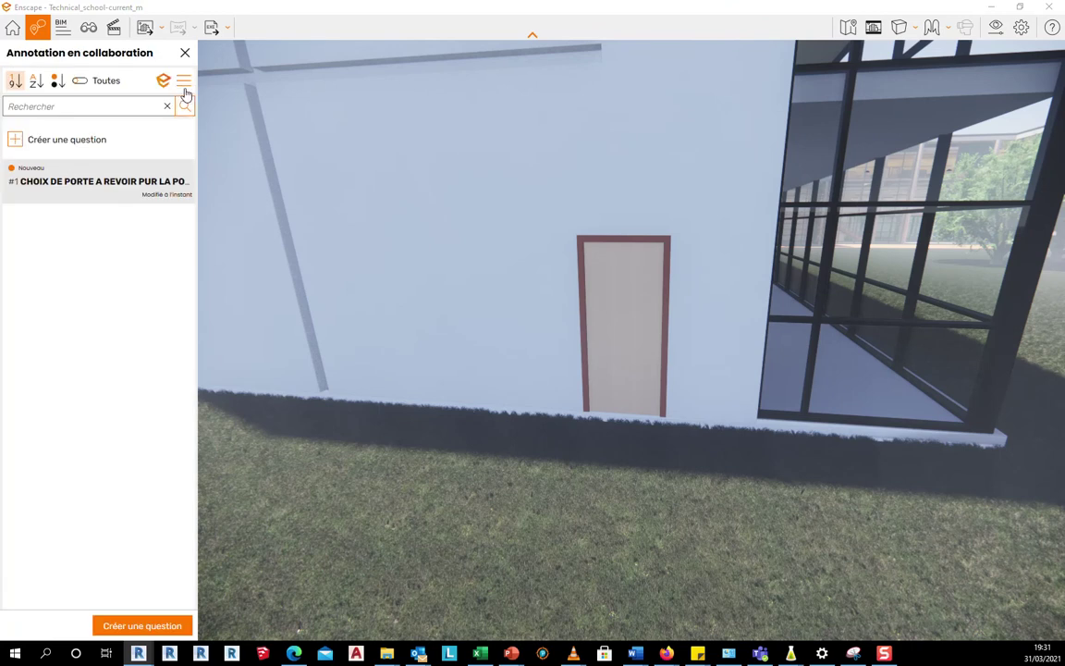
Step: Export the questions to a BCF zip archive in the test folder under Images
click(184, 84)
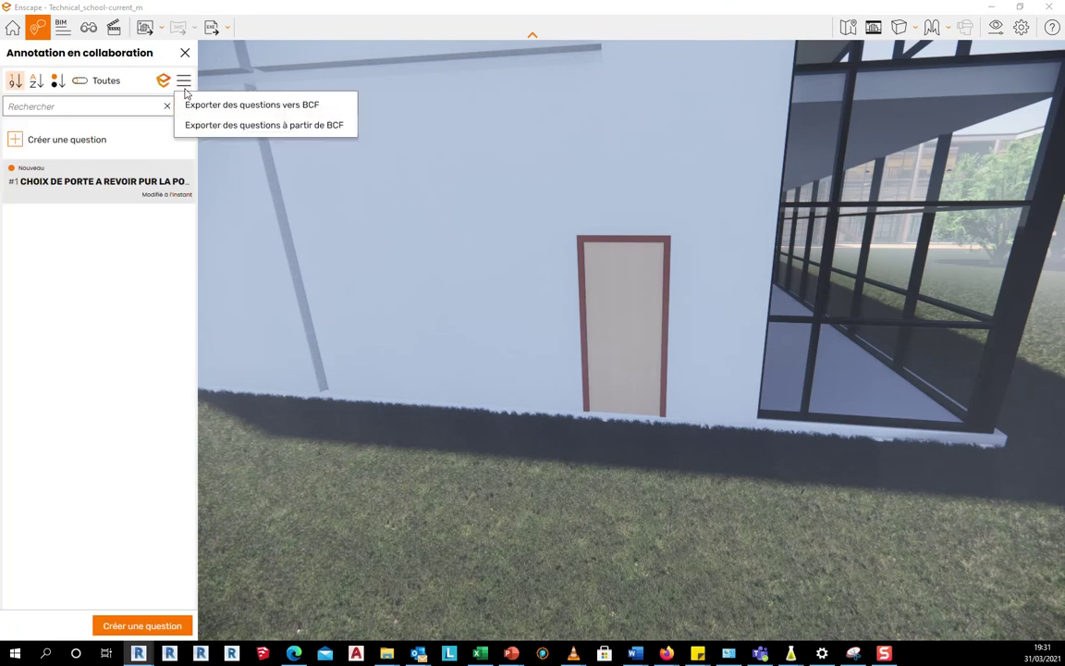
click(243, 105)
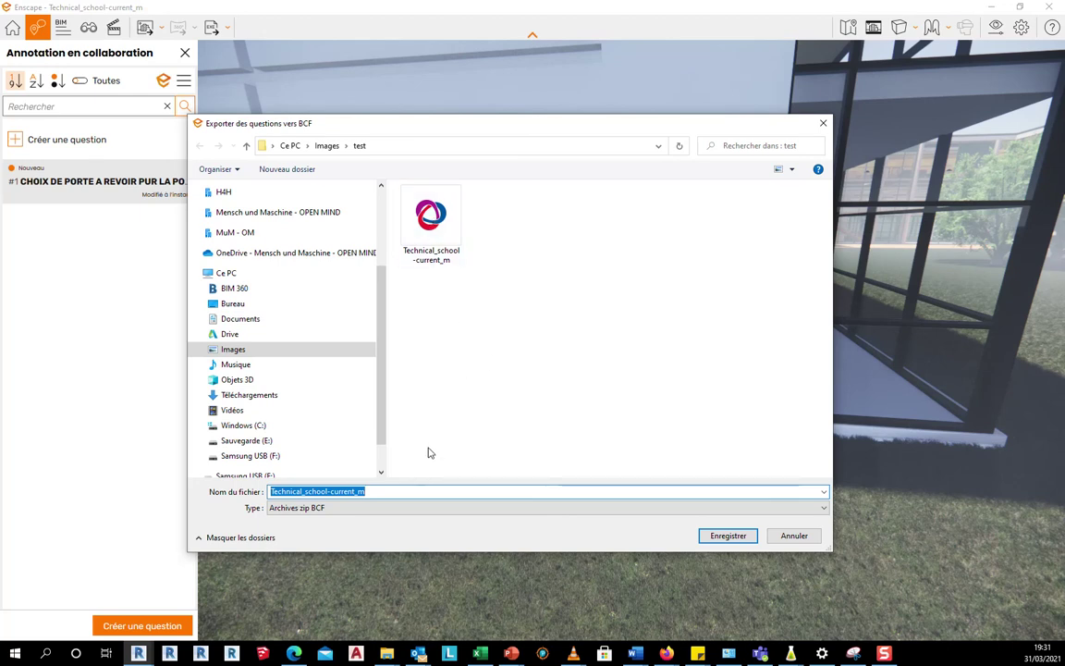
click(543, 490)
text(2)
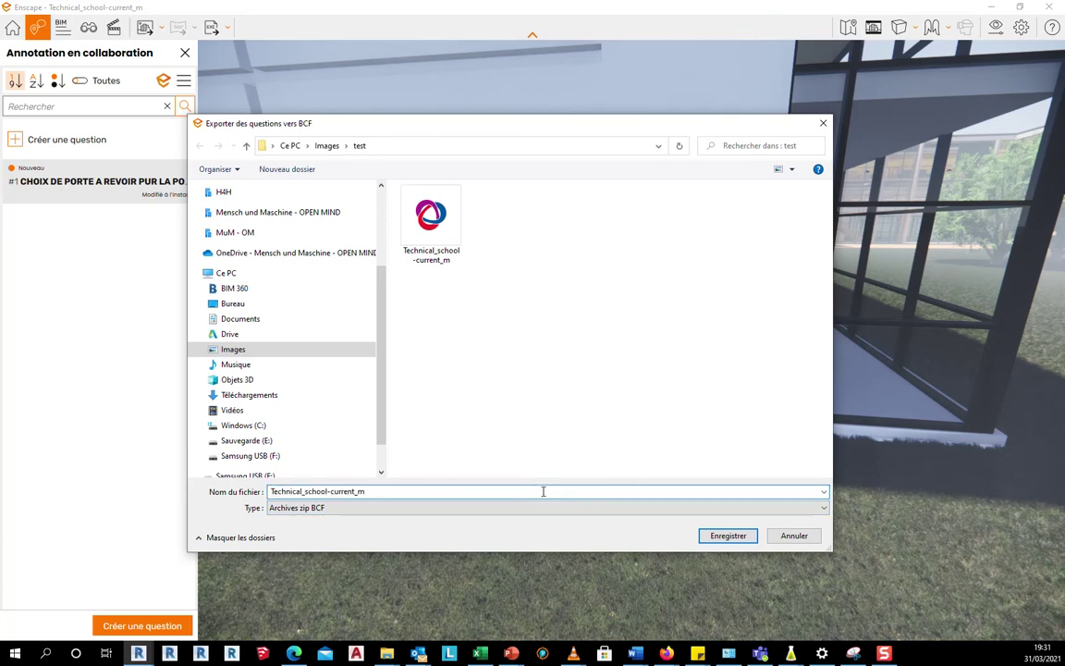
click(729, 535)
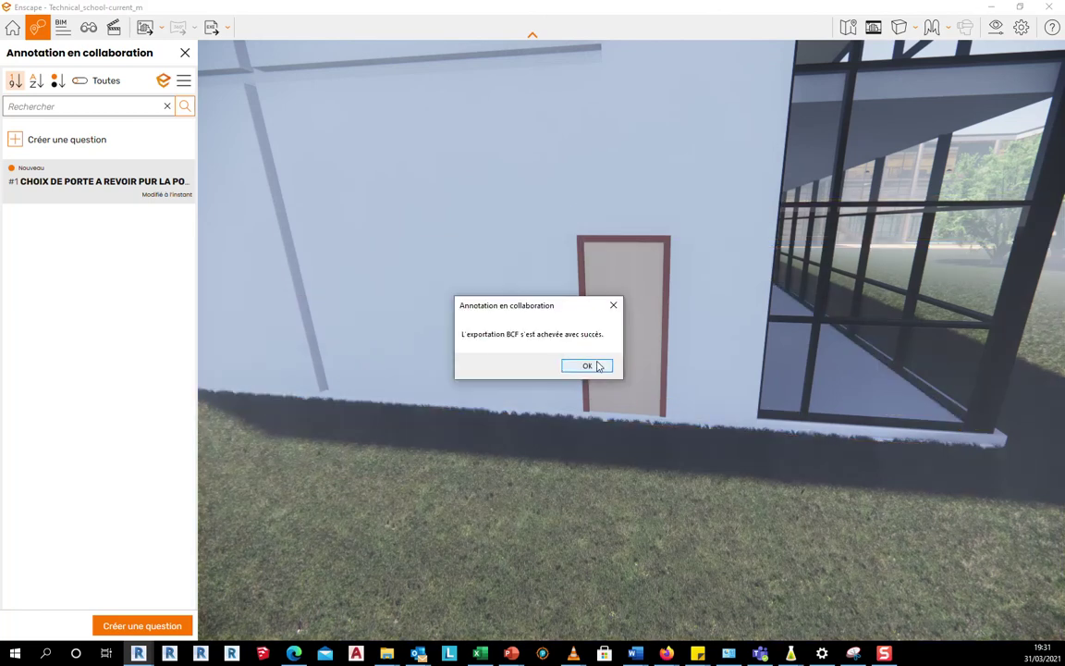
click(597, 366)
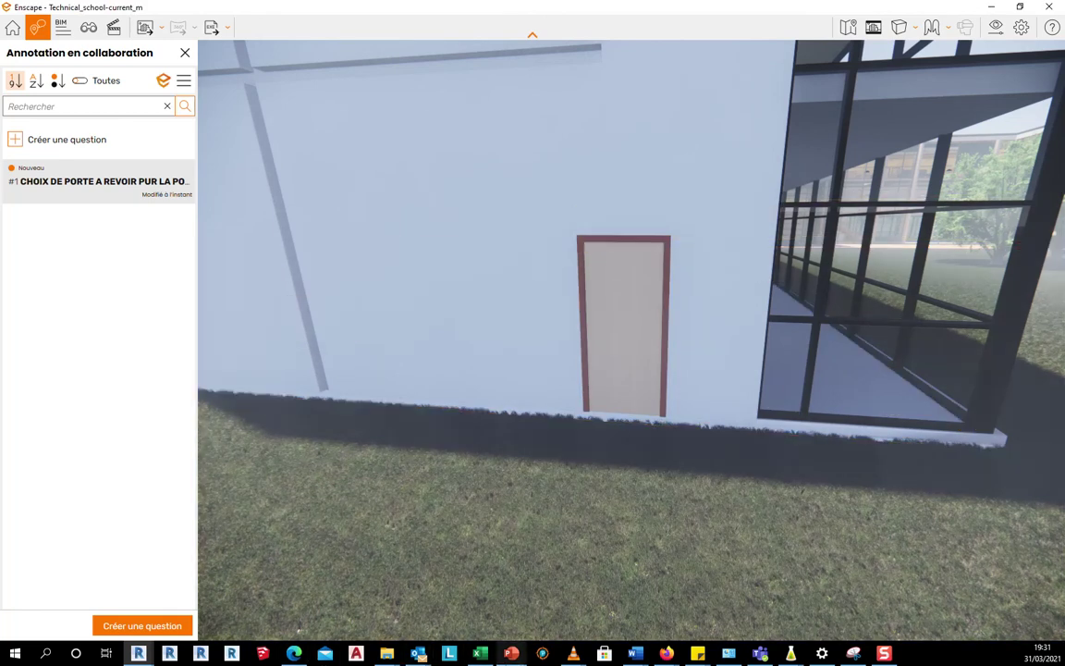
Step: Switch to the WEBINAIRES - ENSCAPE - PART 1 presentation in PowerPoint, start its slide show and advance to the slide Les commandes classiques
mouse_move(508, 653)
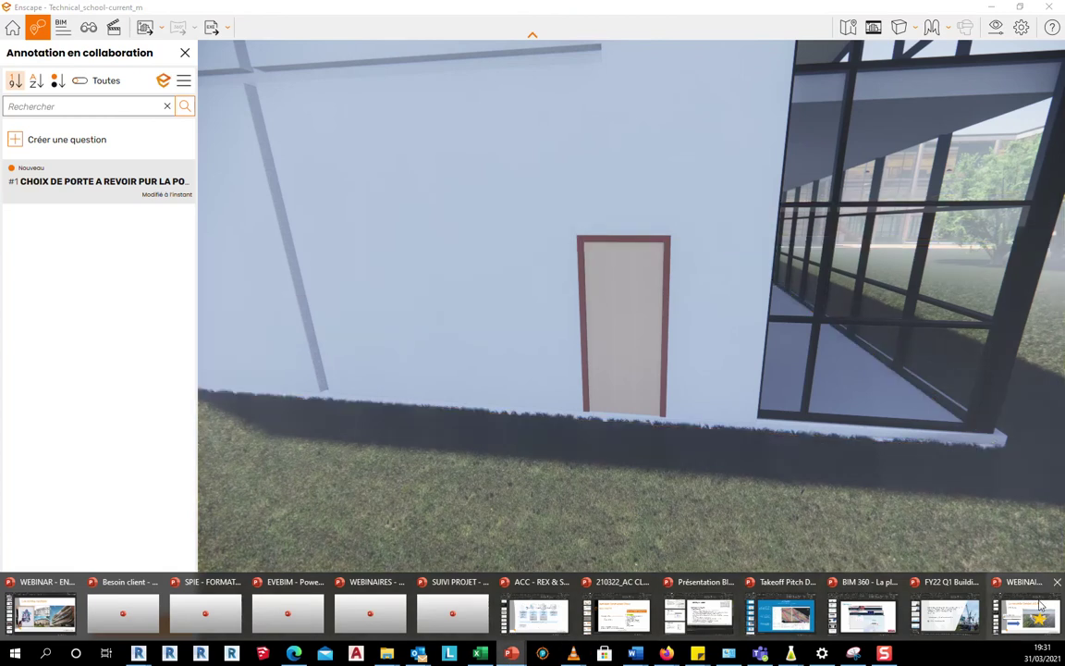
click(1026, 612)
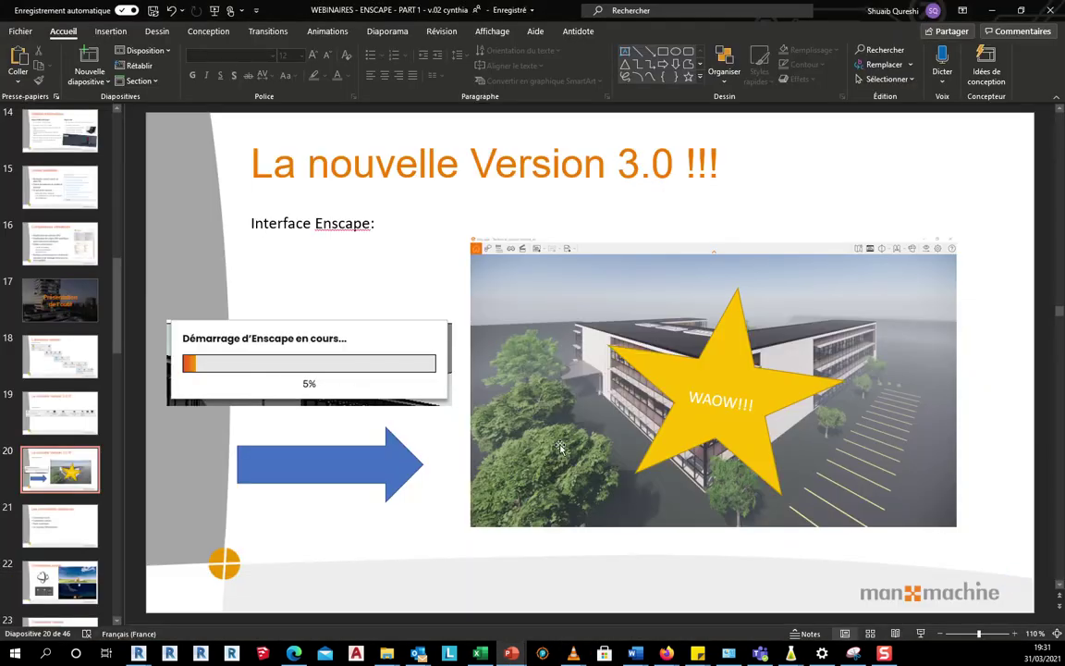
click(921, 634)
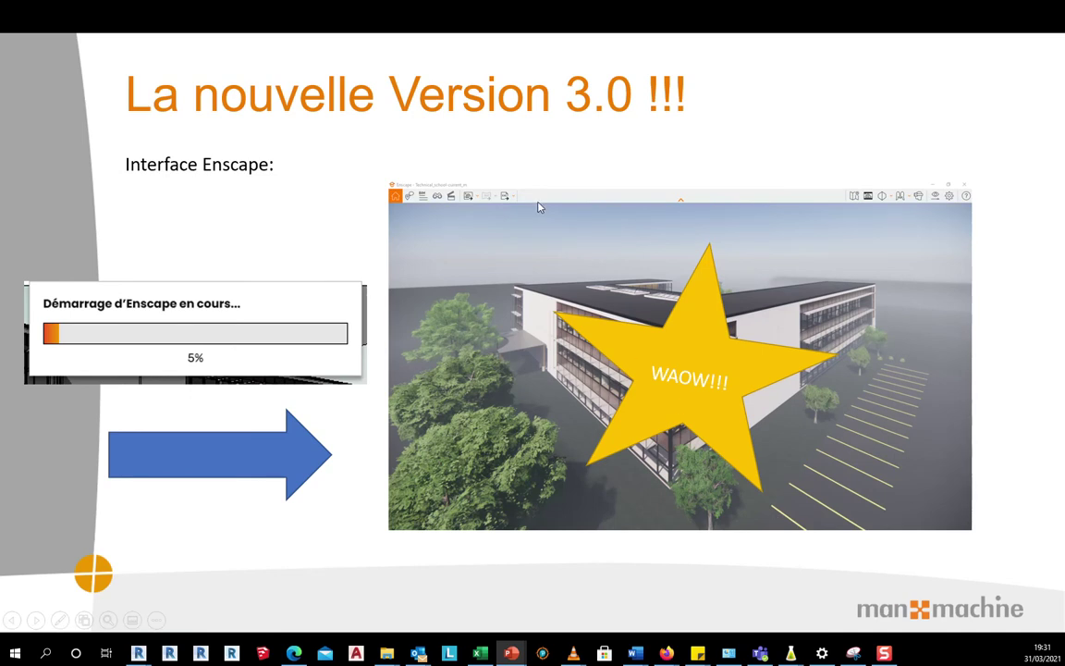
key(Right)
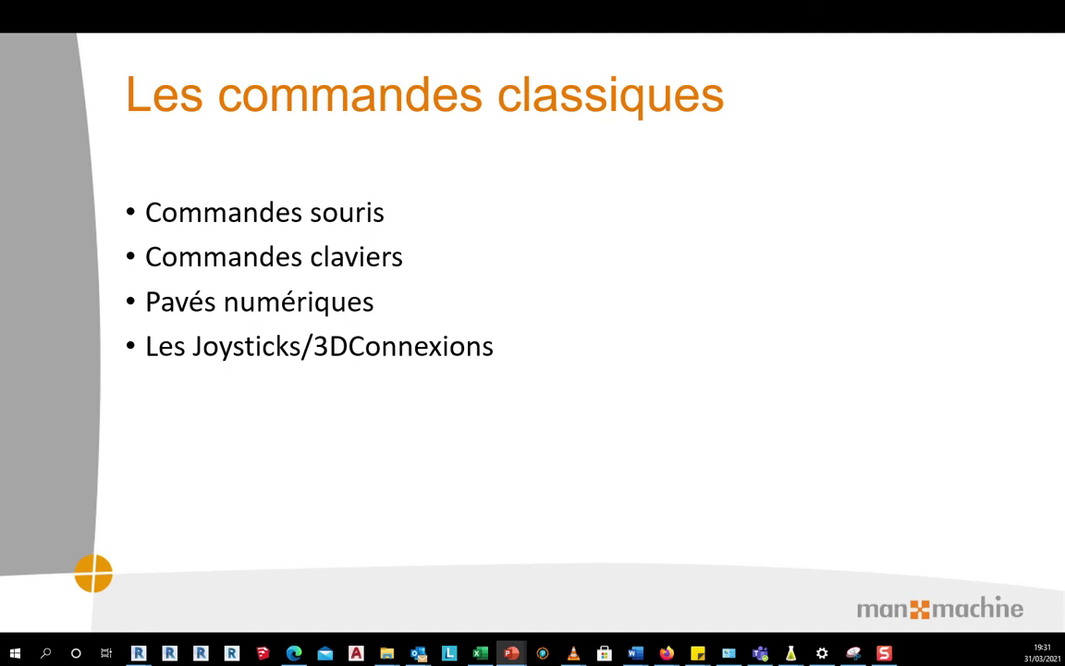